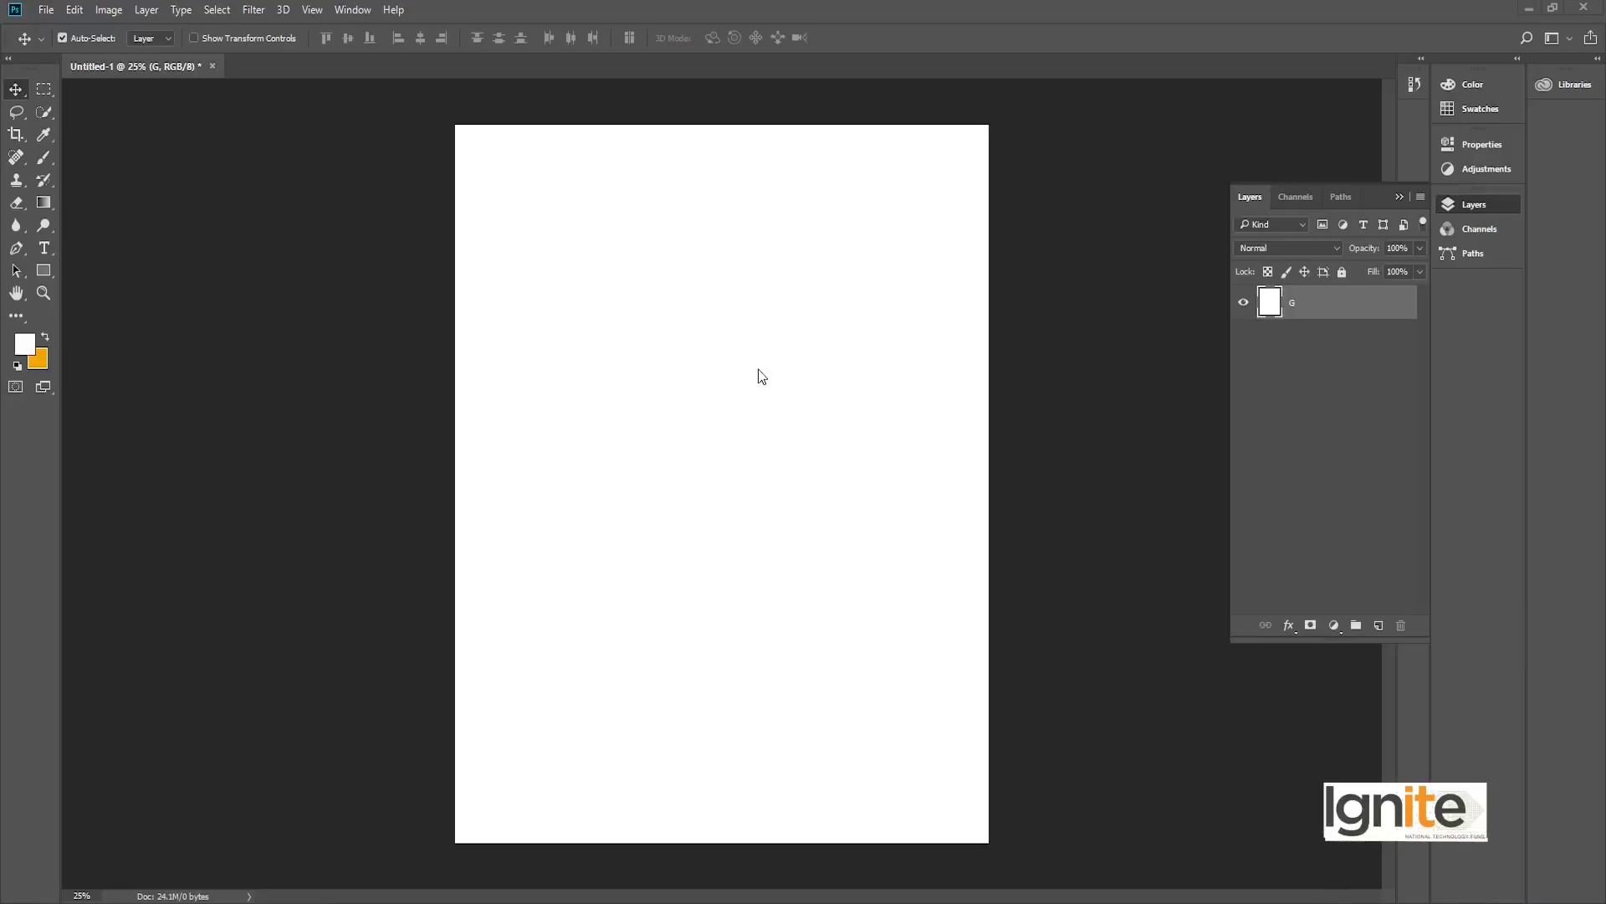
# - Switch to Full Screen Mode with Menu Bar, reposition the page, and begin renaming layer G
pyautogui.press('f')
pyautogui.moveTo(825, 380); pyautogui.dragTo(760, 383)
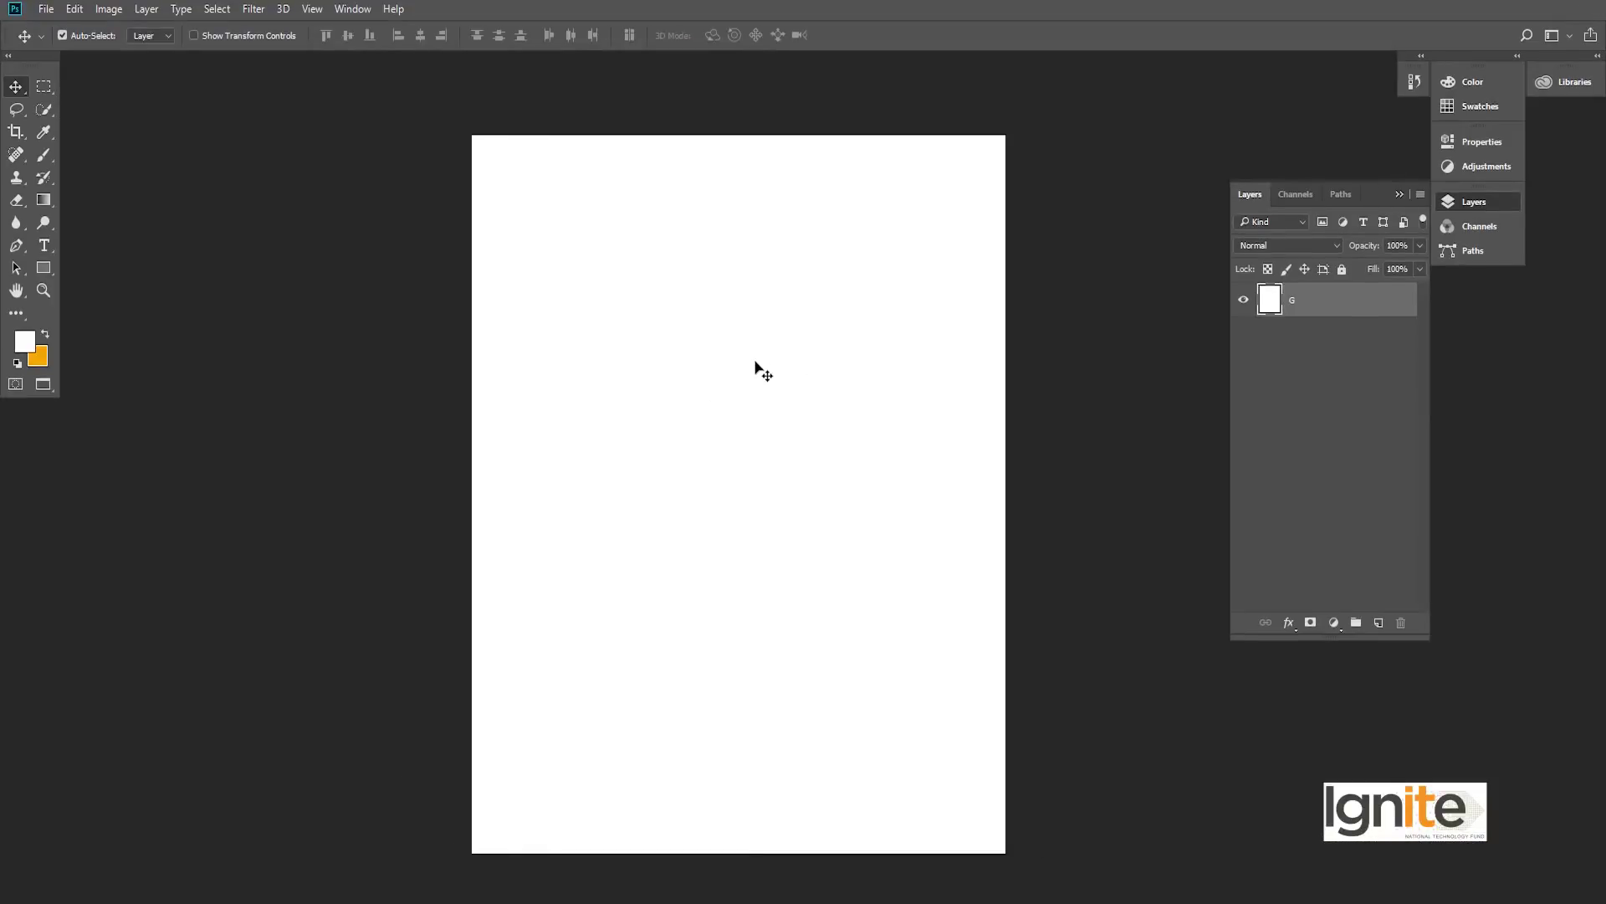
pyautogui.moveTo(733, 349)
pyautogui.mouseDown()
pyautogui.moveTo(728, 279)
pyautogui.moveTo(725, 313)
pyautogui.mouseUp()
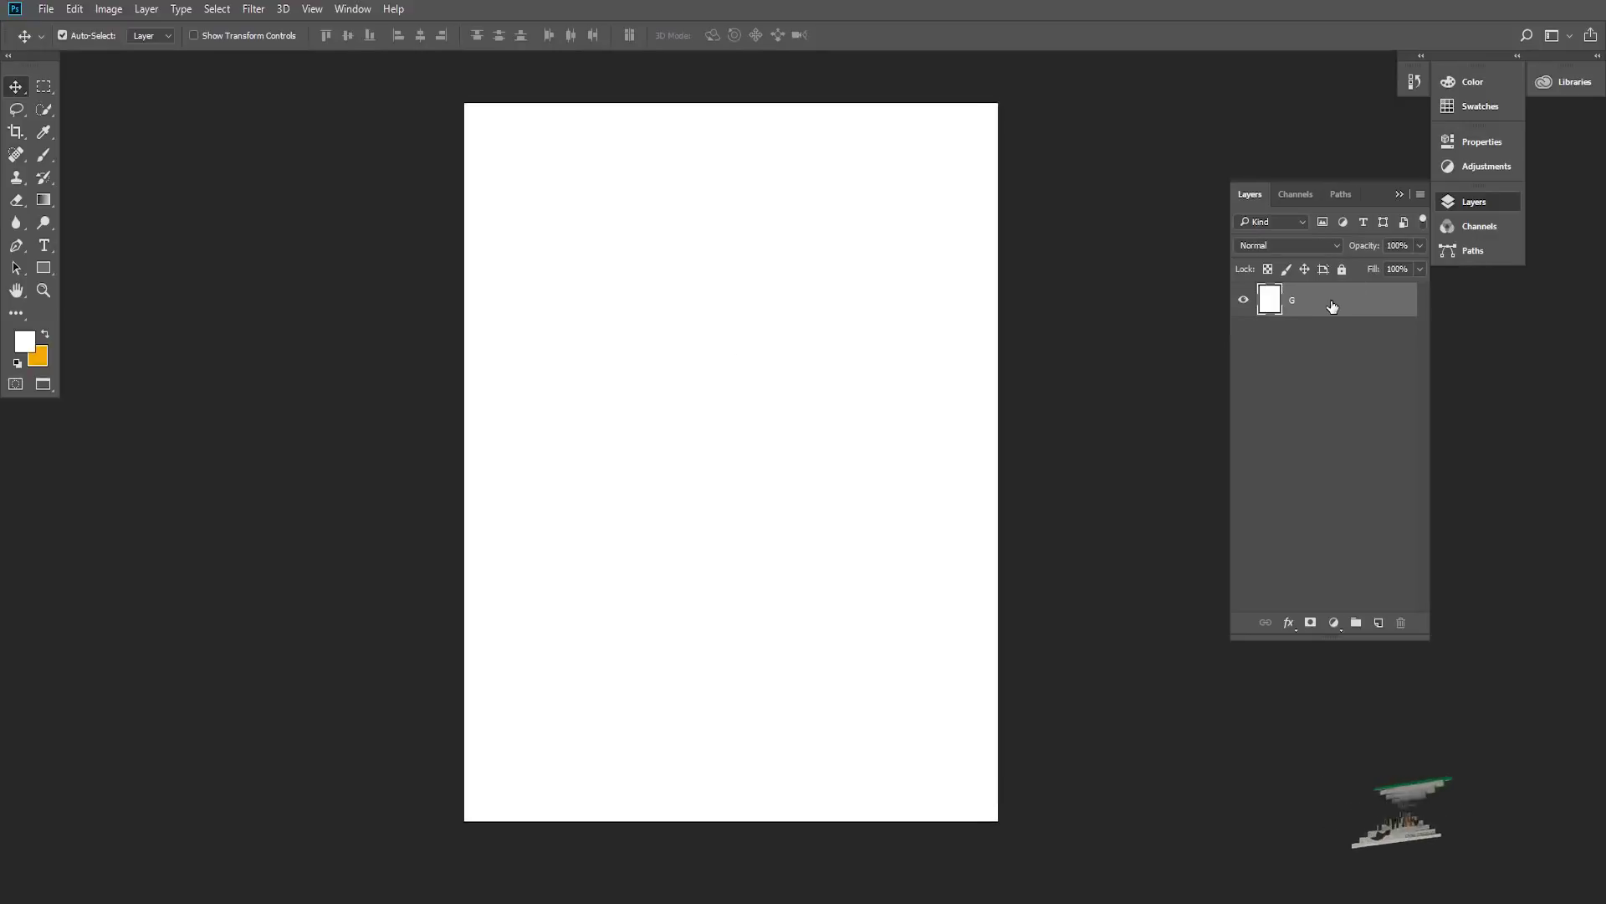
pyautogui.doubleClick(1295, 305)
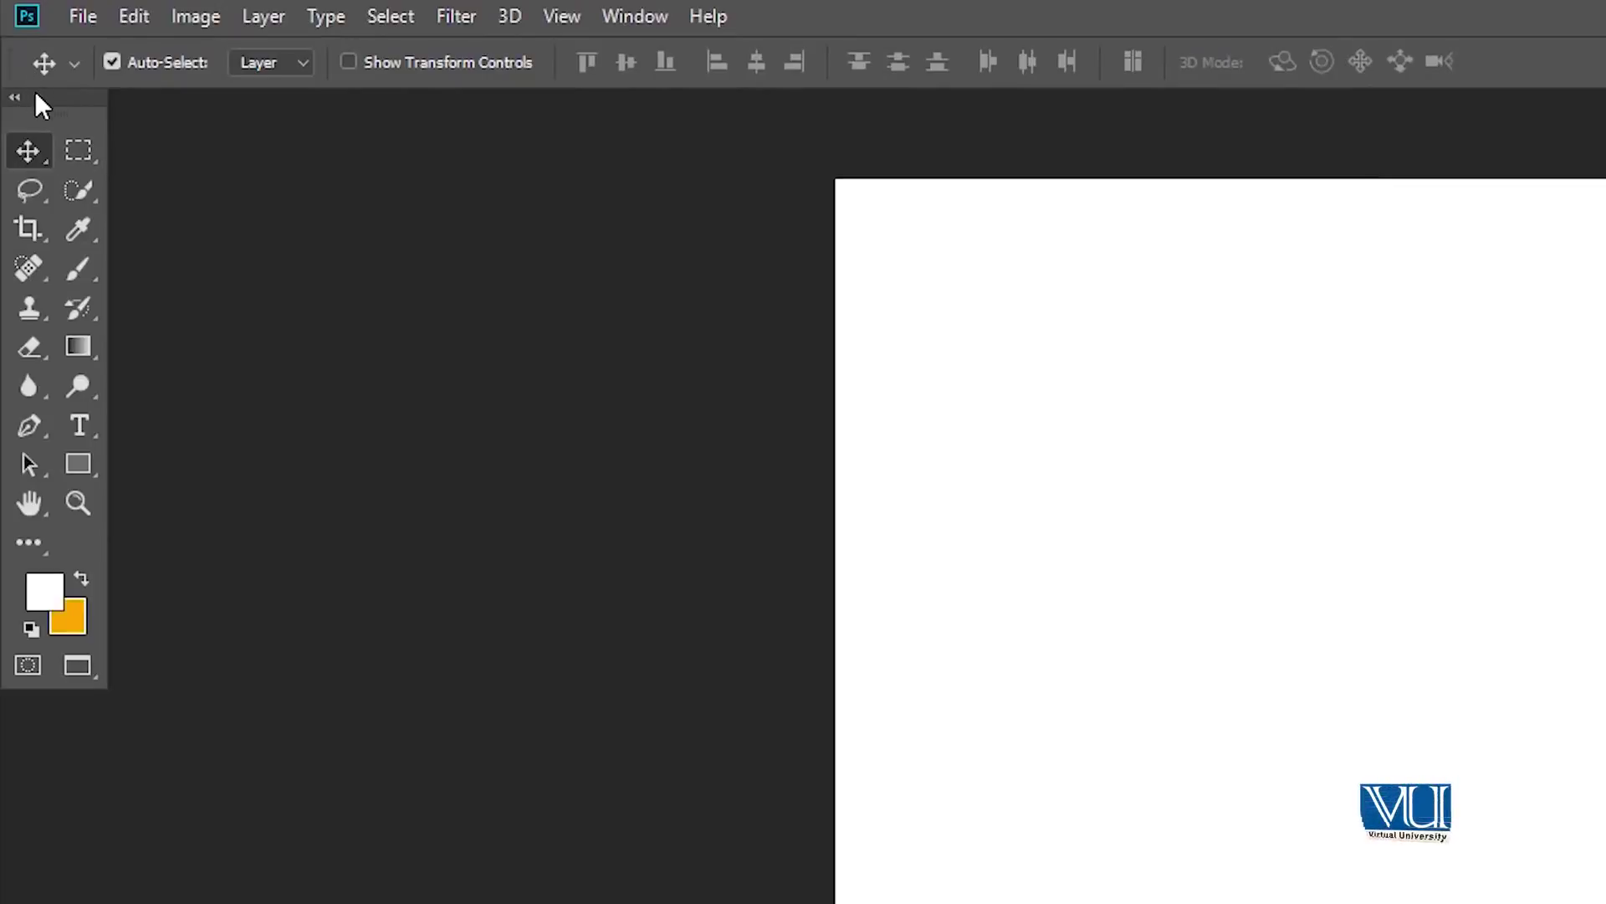
# - Select the Gradient Tool from its tool group
pyautogui.press('g')
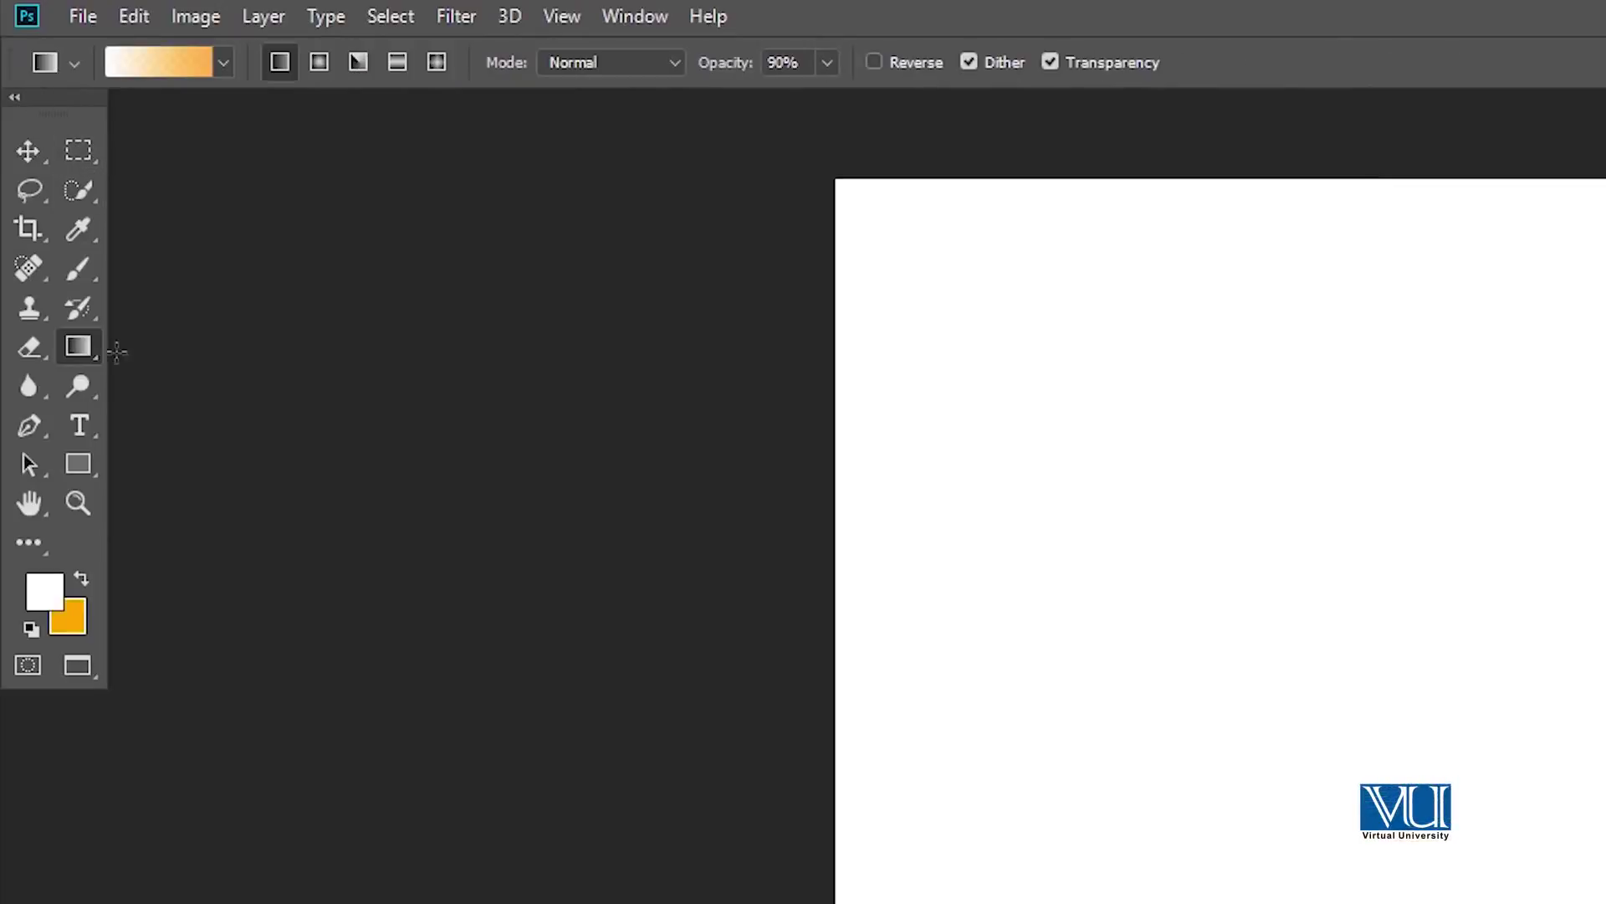
pyautogui.rightClick(89, 345)
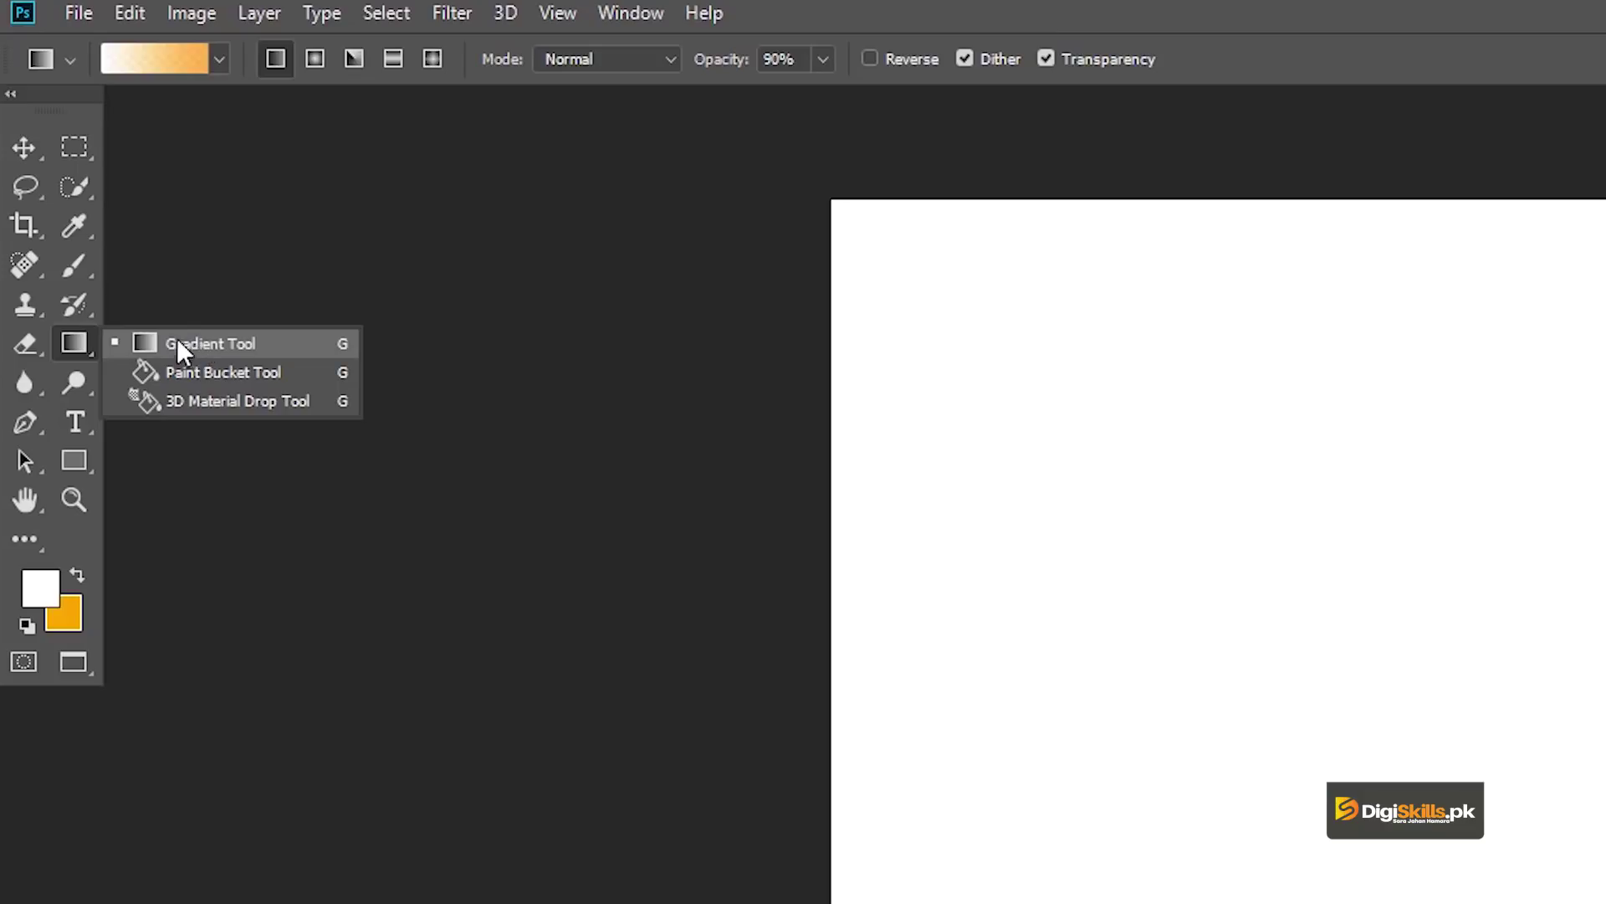
pyautogui.click(193, 338)
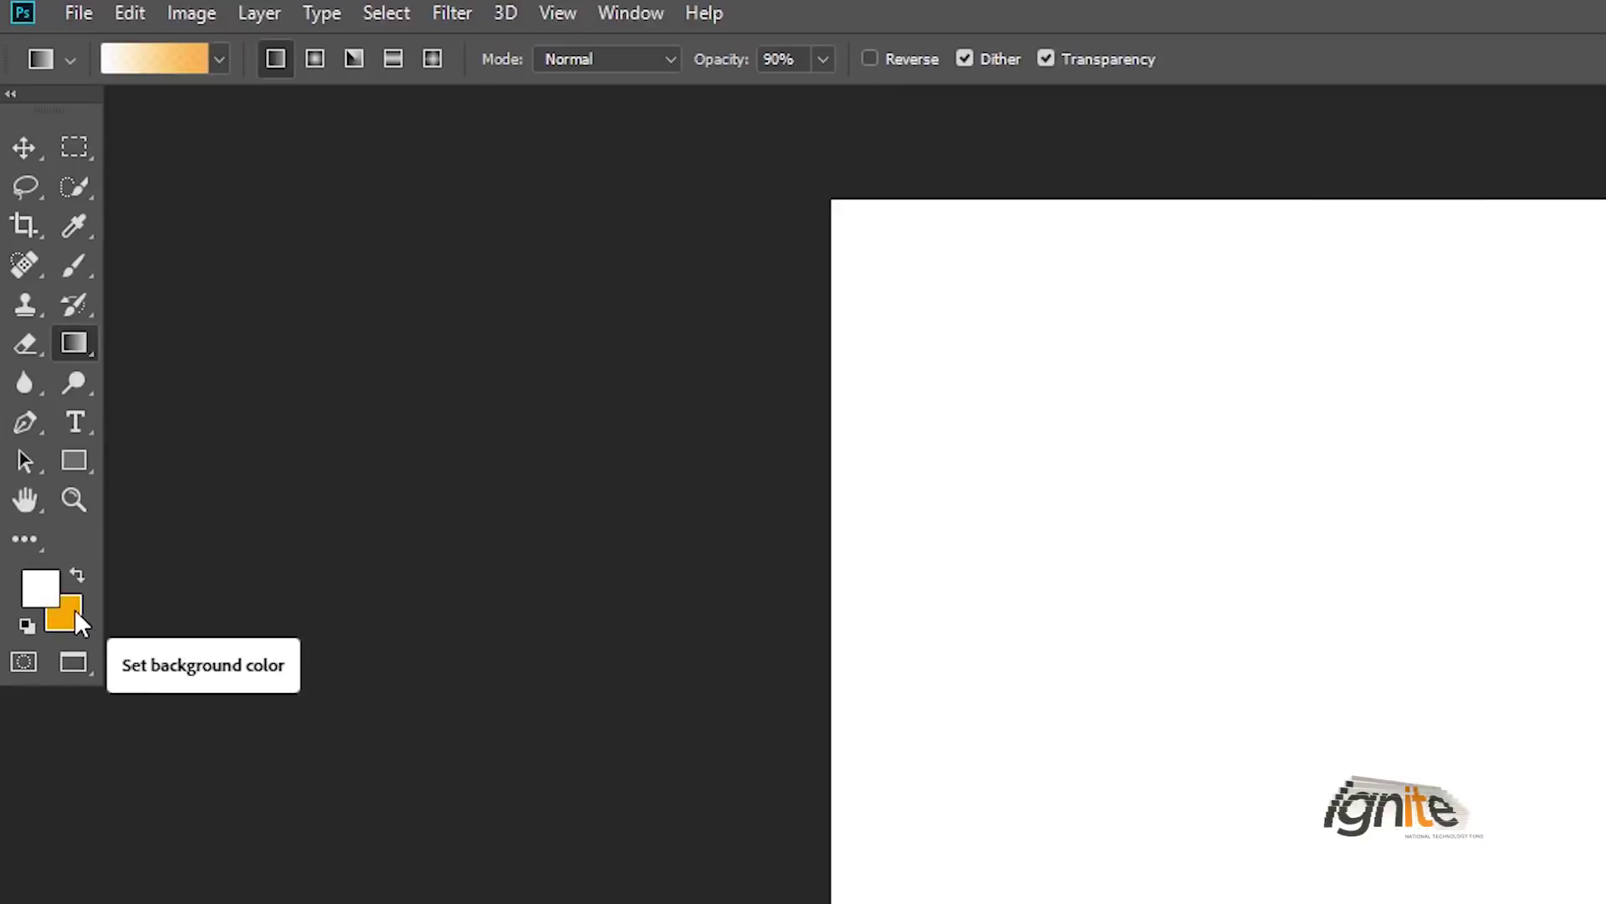
# - Dismiss the gradient editor and colour picker unchanged, then raise gradient opacity to 100%
pyautogui.click(155, 60)
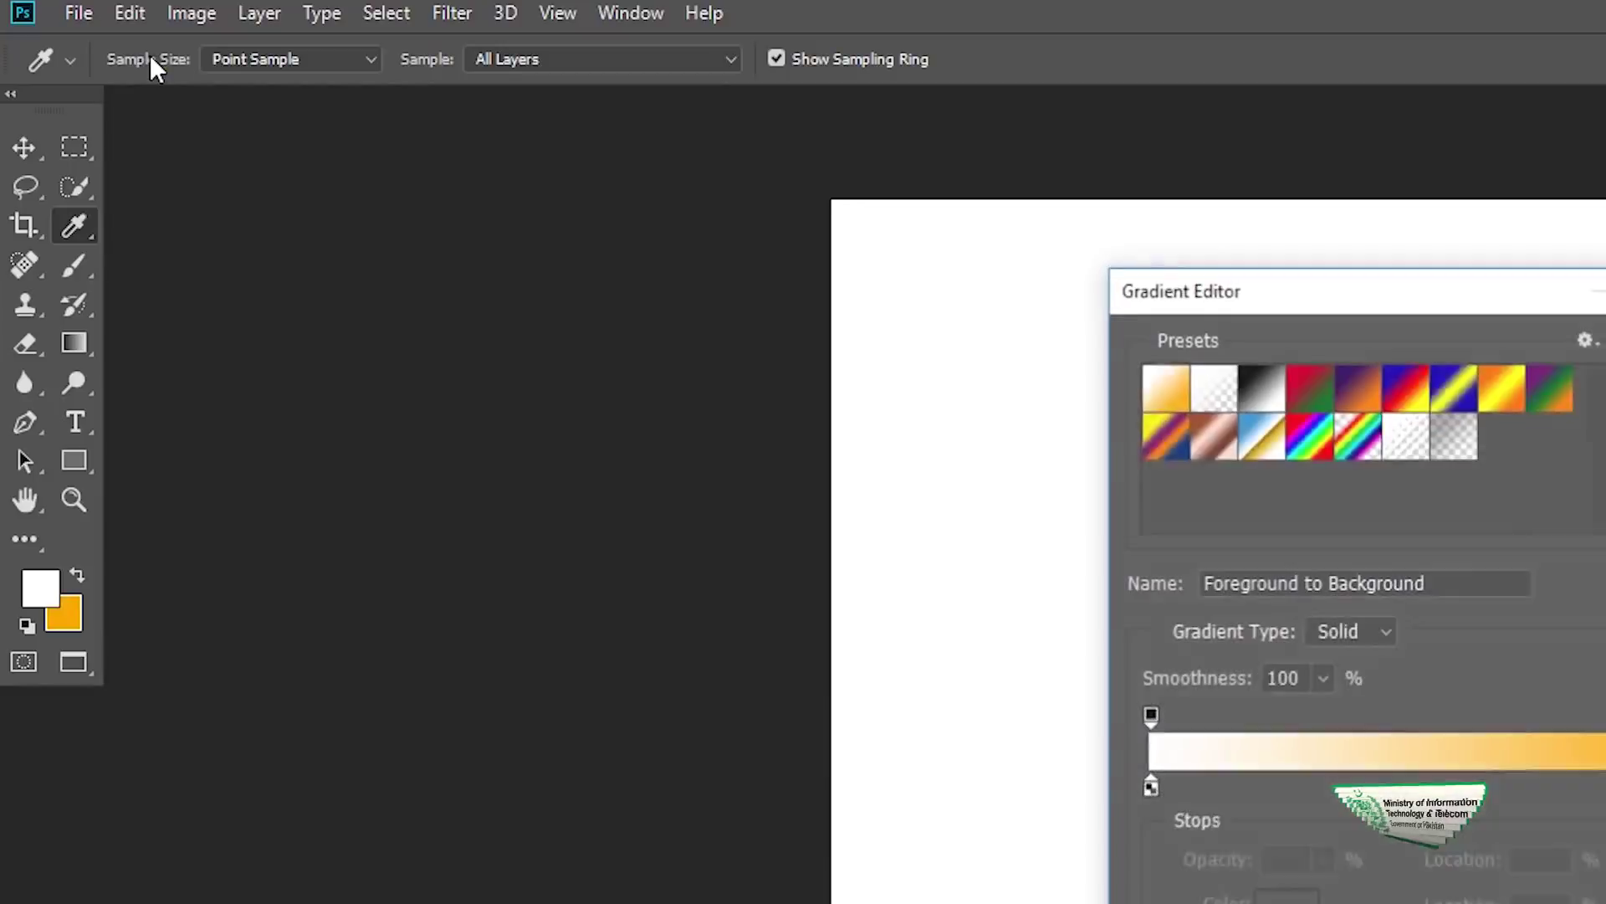
pyautogui.press('Return')
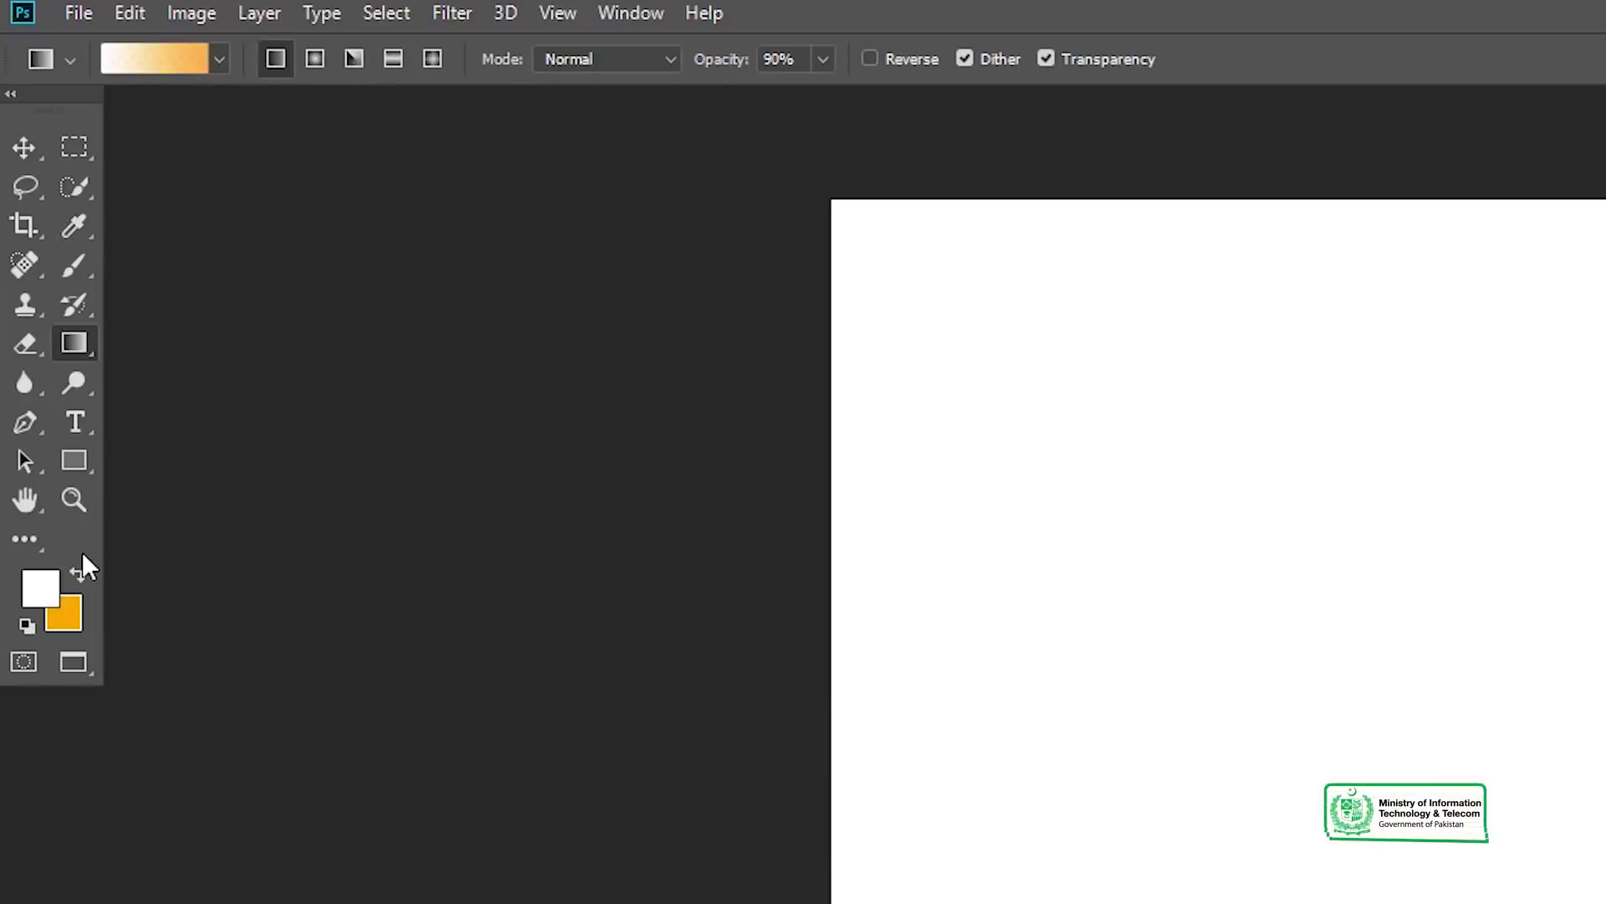
pyautogui.click(51, 590)
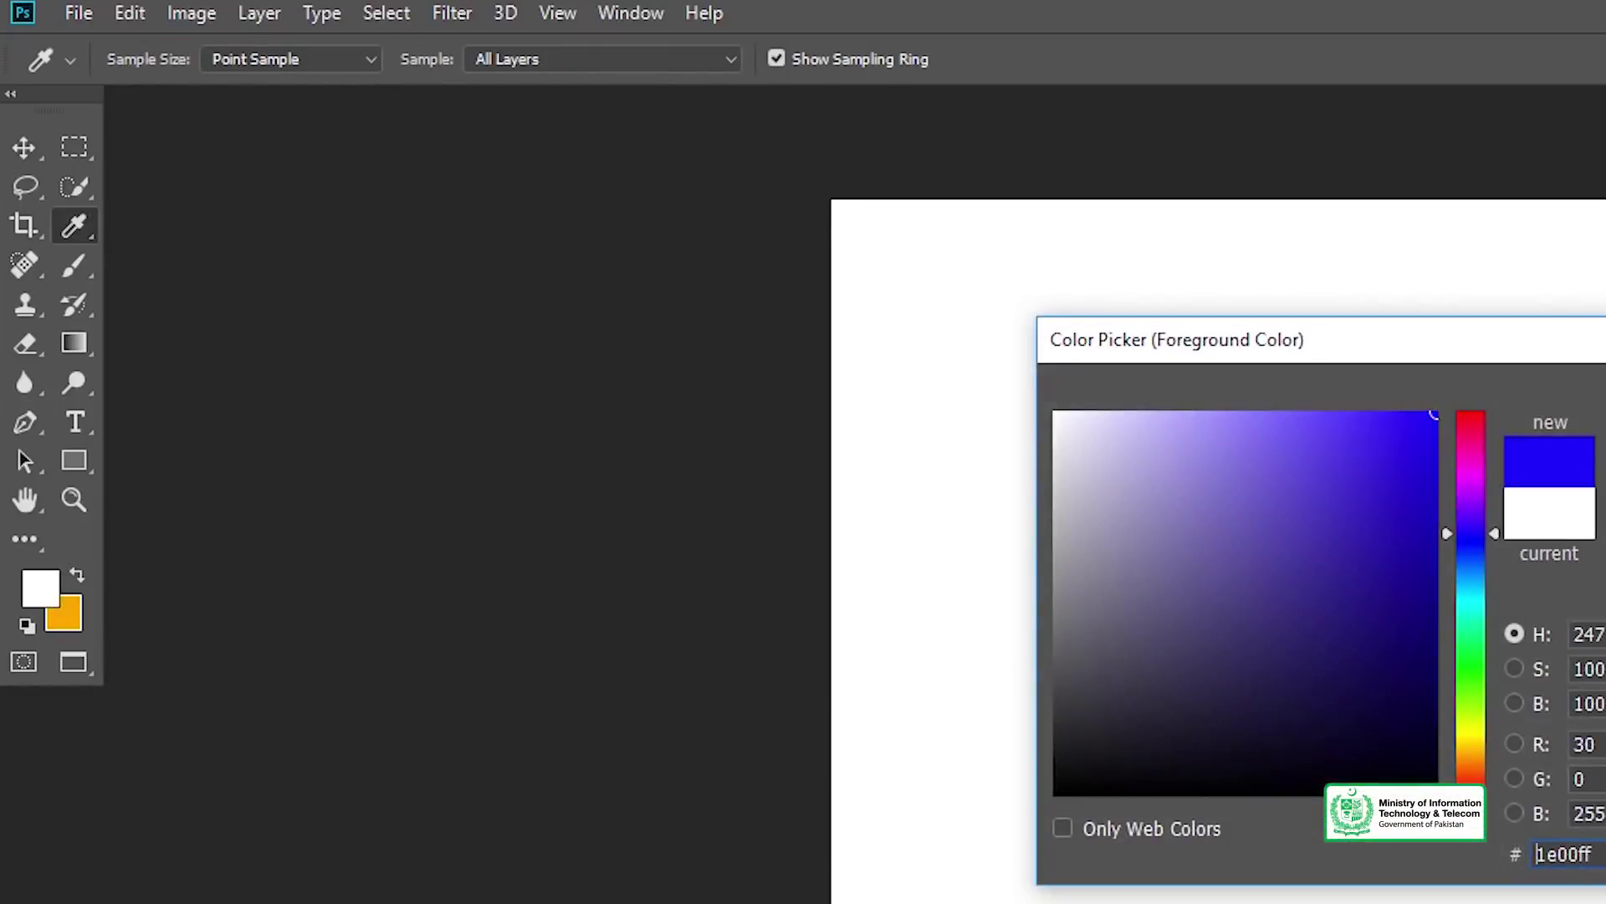
pyautogui.press('Return')
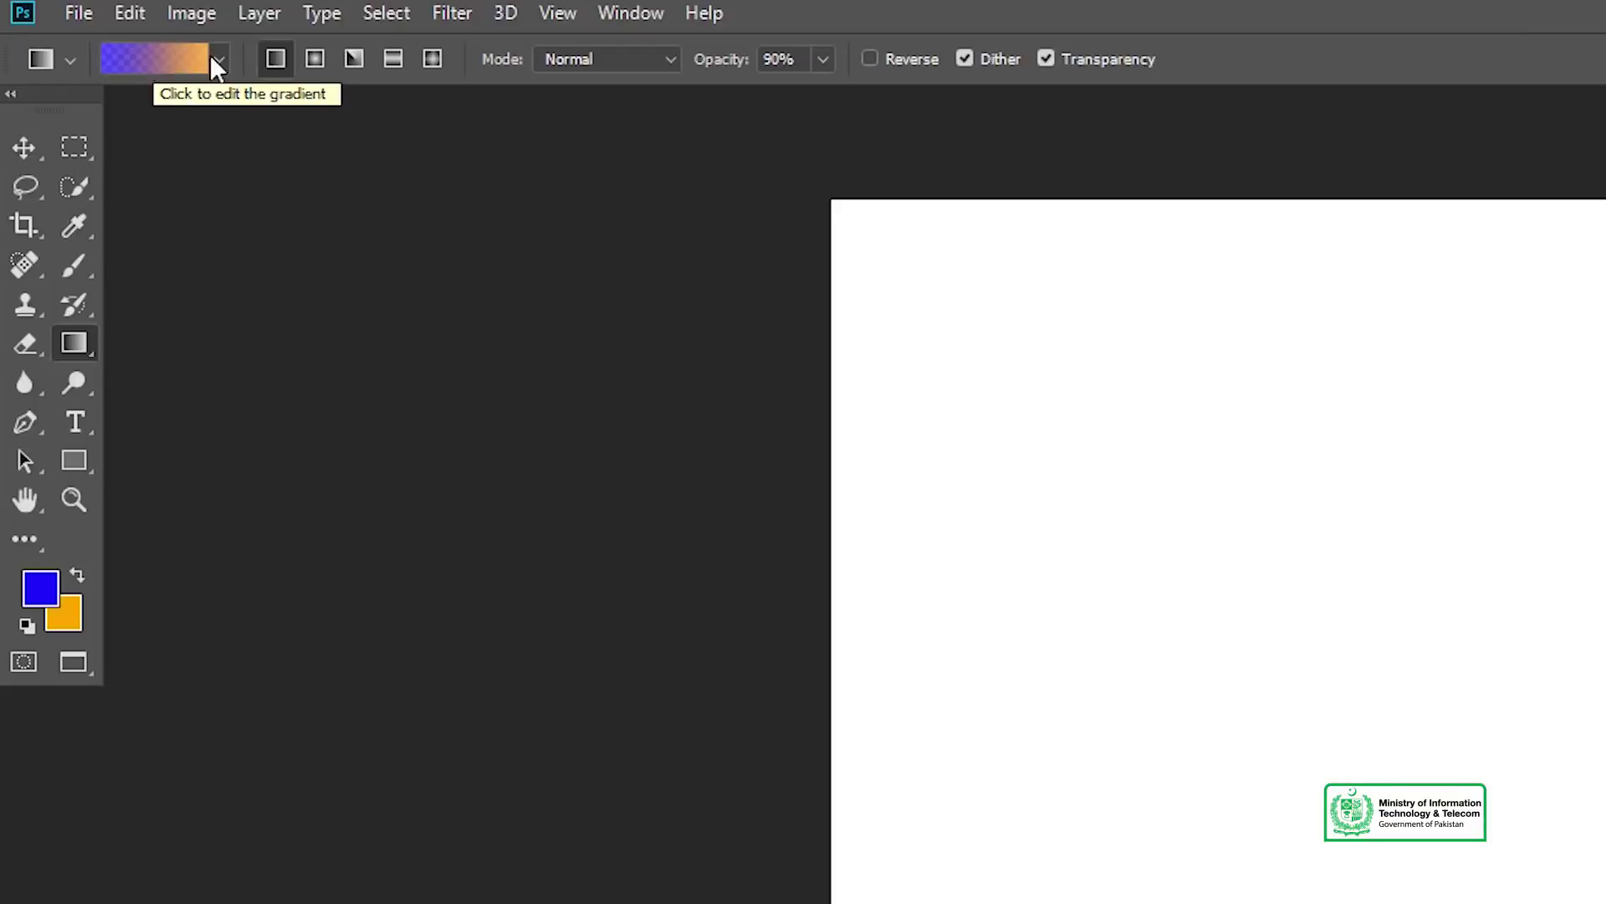
pyautogui.moveTo(819, 89); pyautogui.dragTo(852, 87)
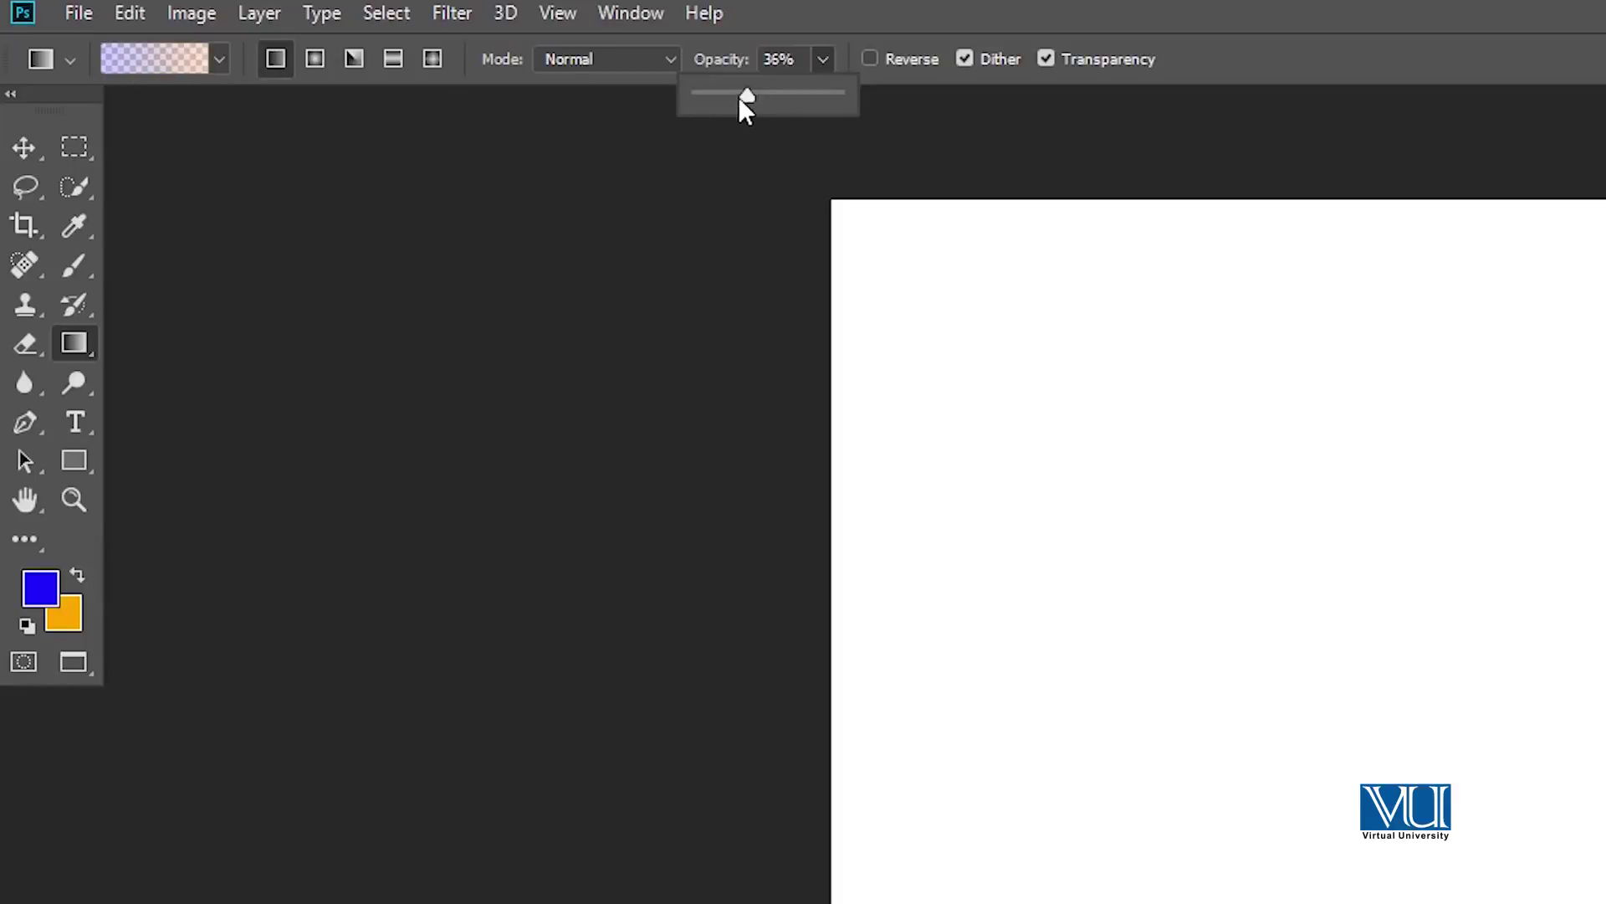
pyautogui.moveTo(765, 93); pyautogui.dragTo(862, 92)
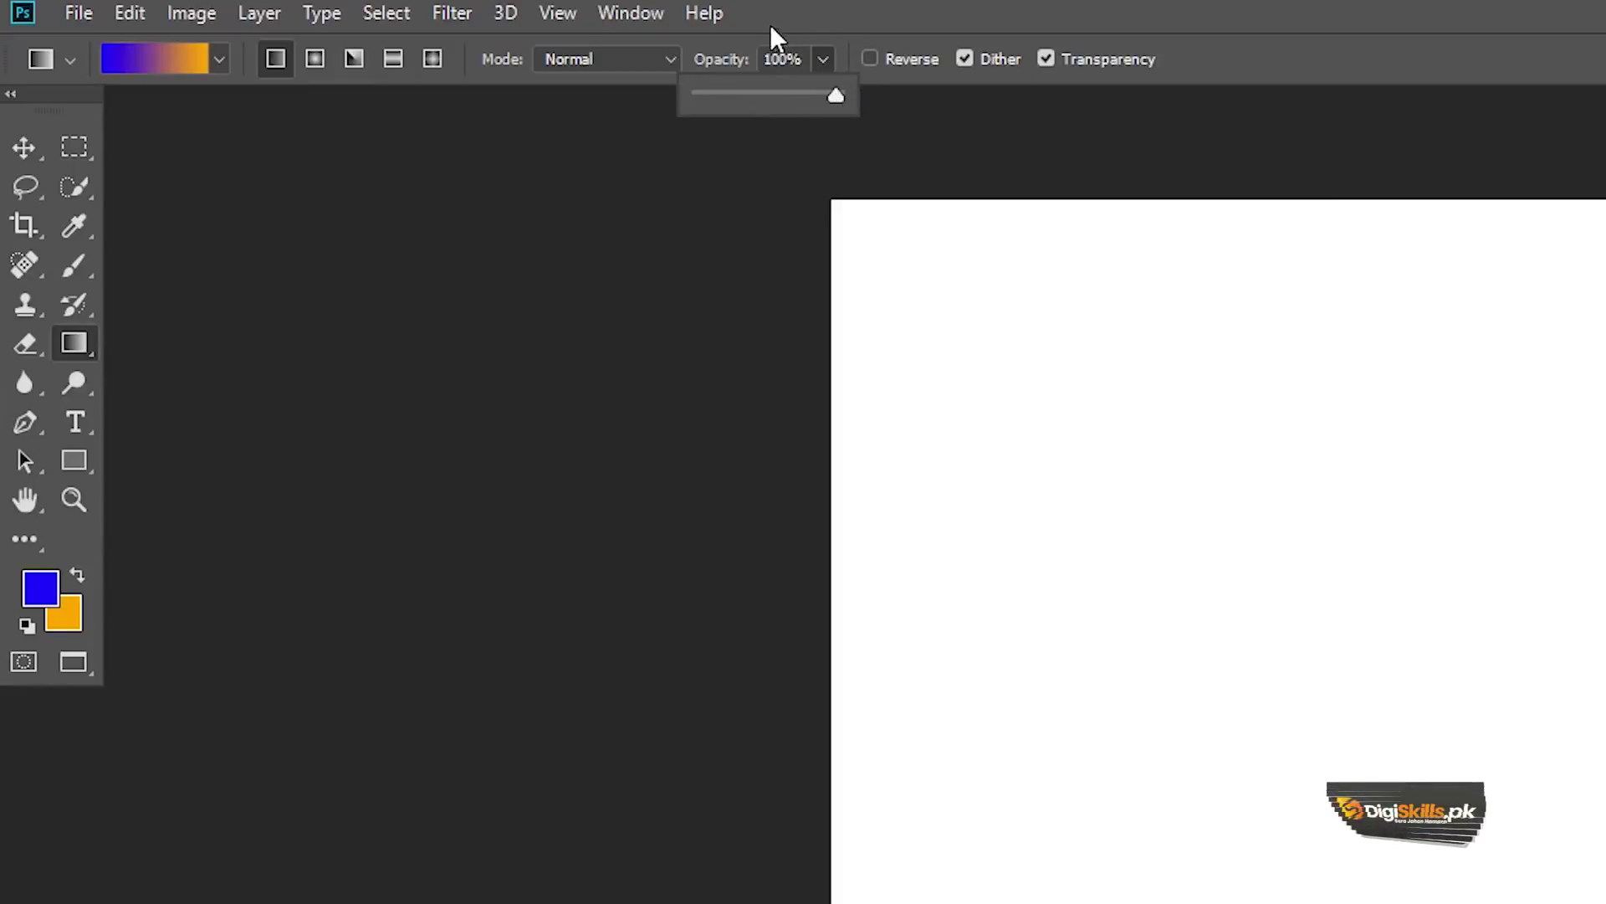
pyautogui.click(532, 273)
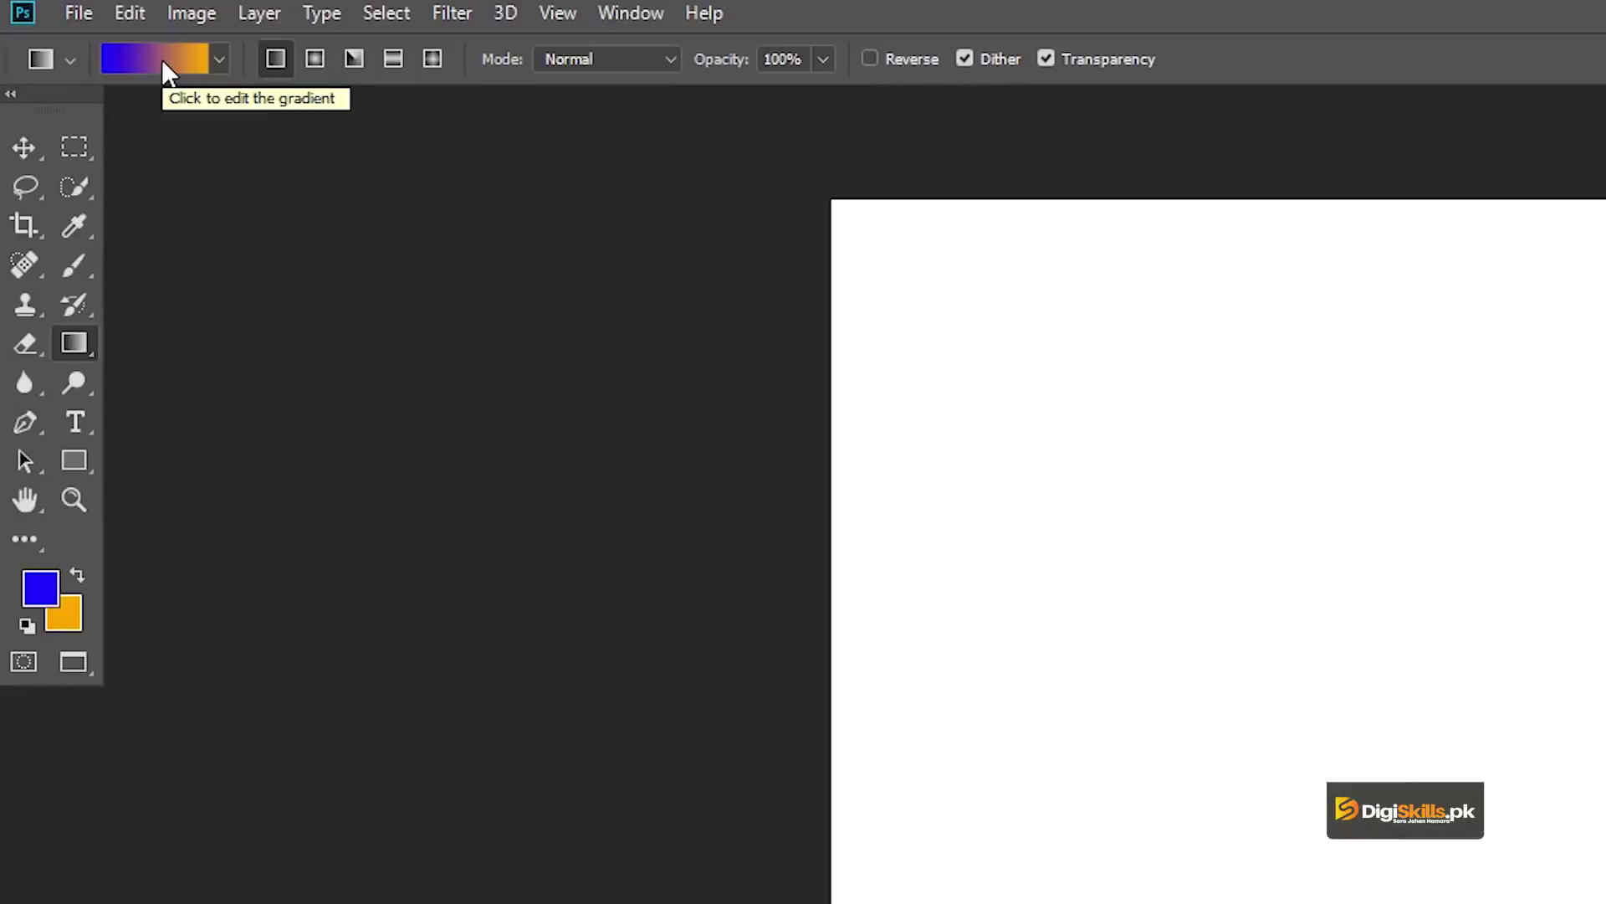
# - Set the foreground colour to white
pyautogui.click(41, 588)
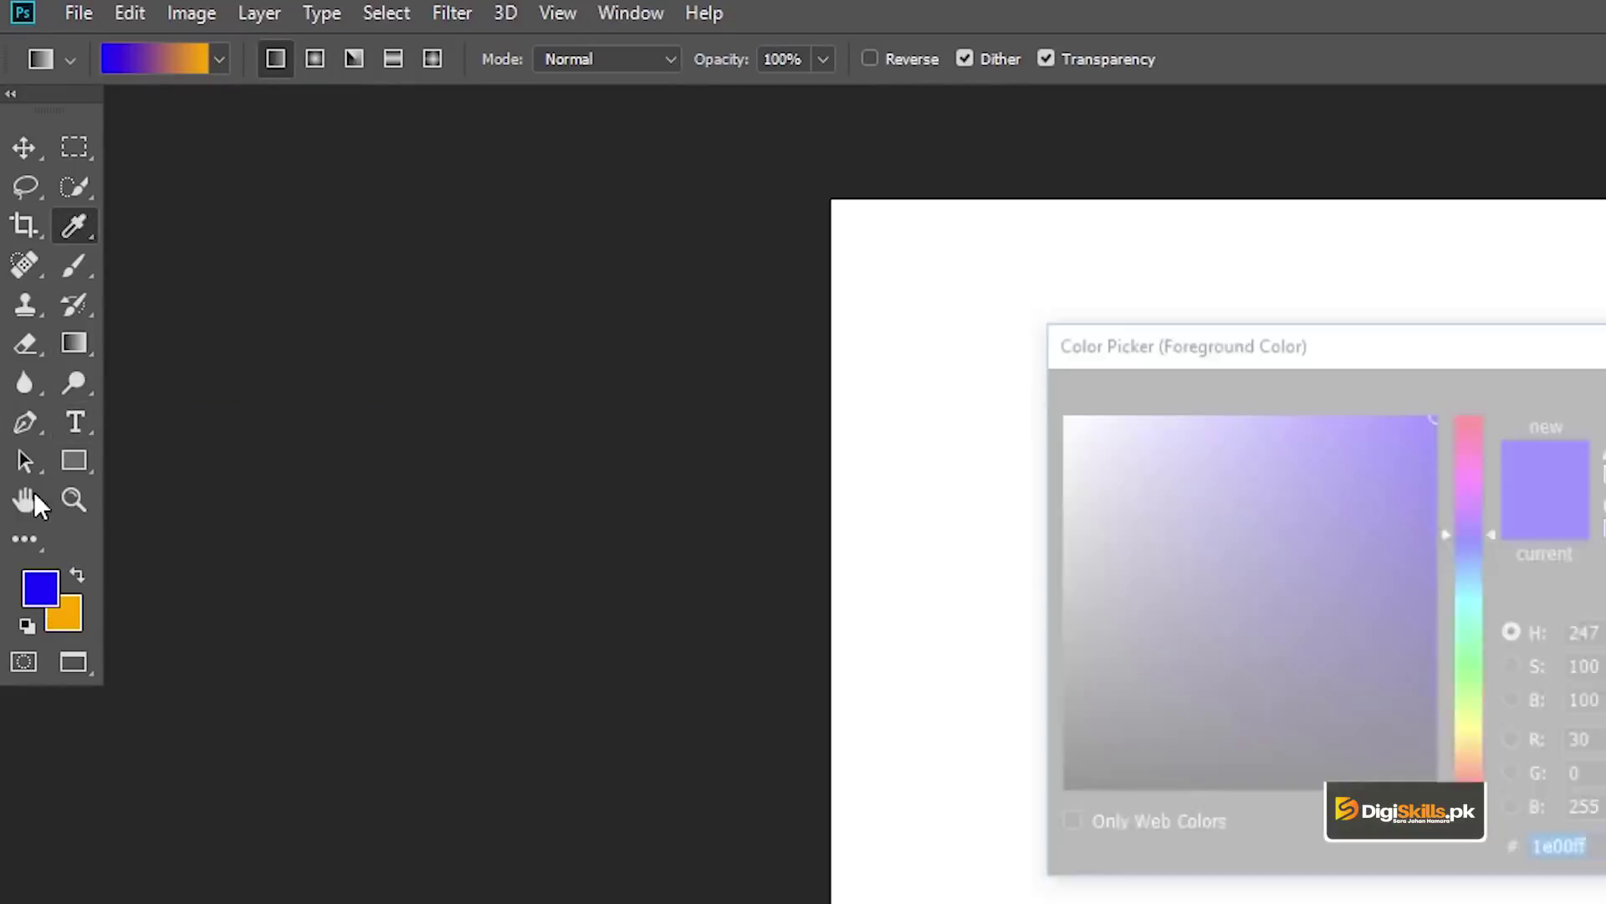
pyautogui.moveTo(1179, 520); pyautogui.dragTo(1005, 391)
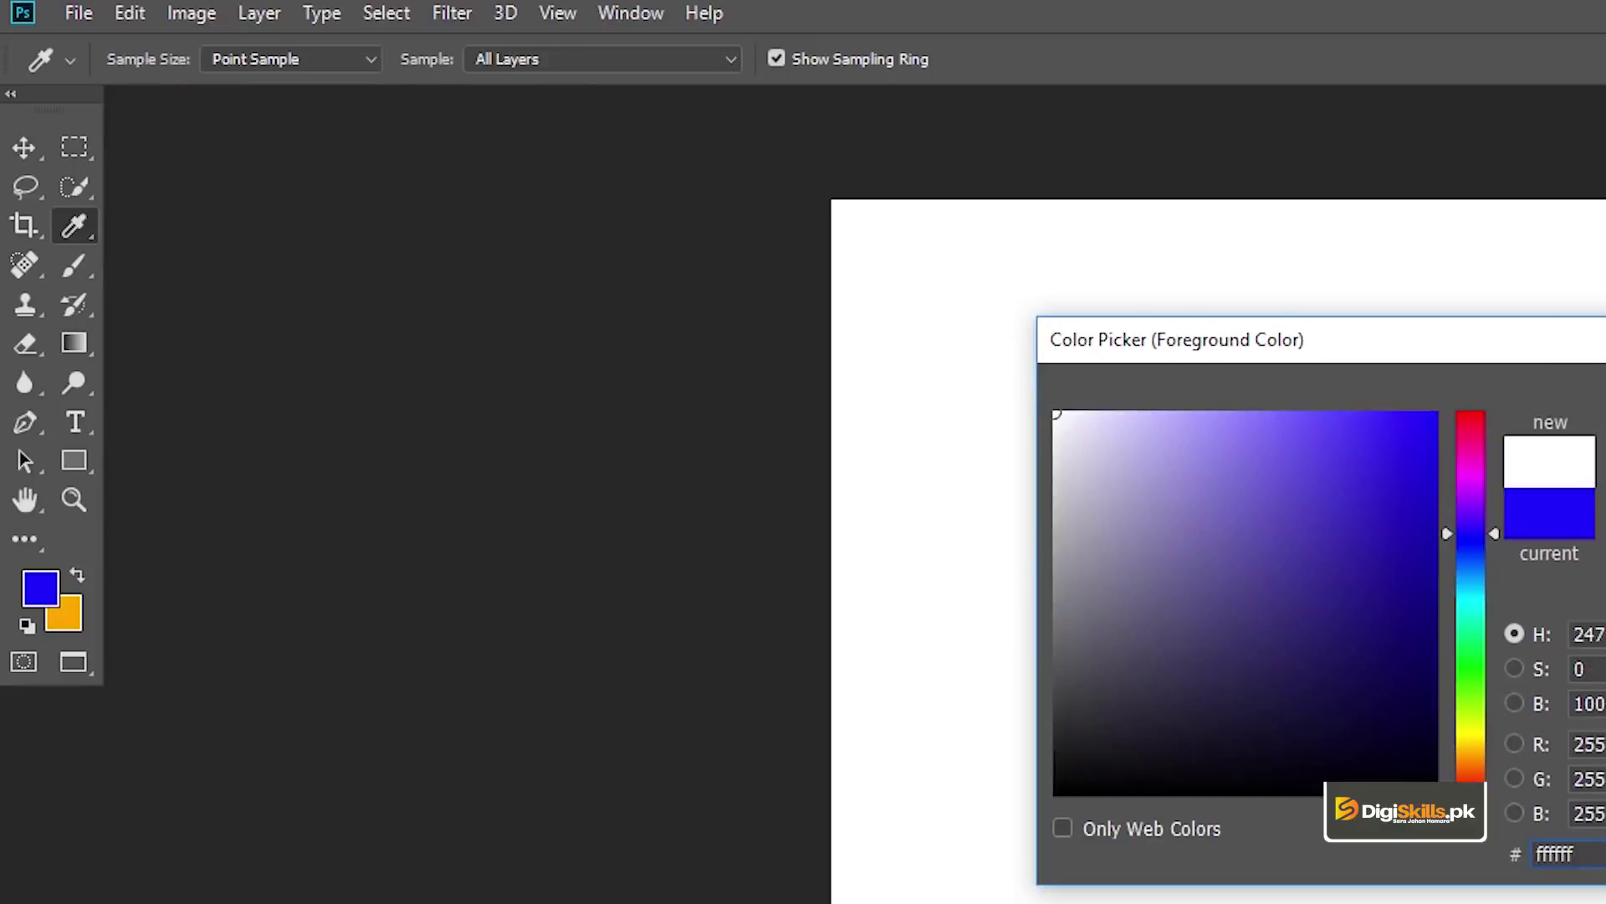
pyautogui.press('Return')
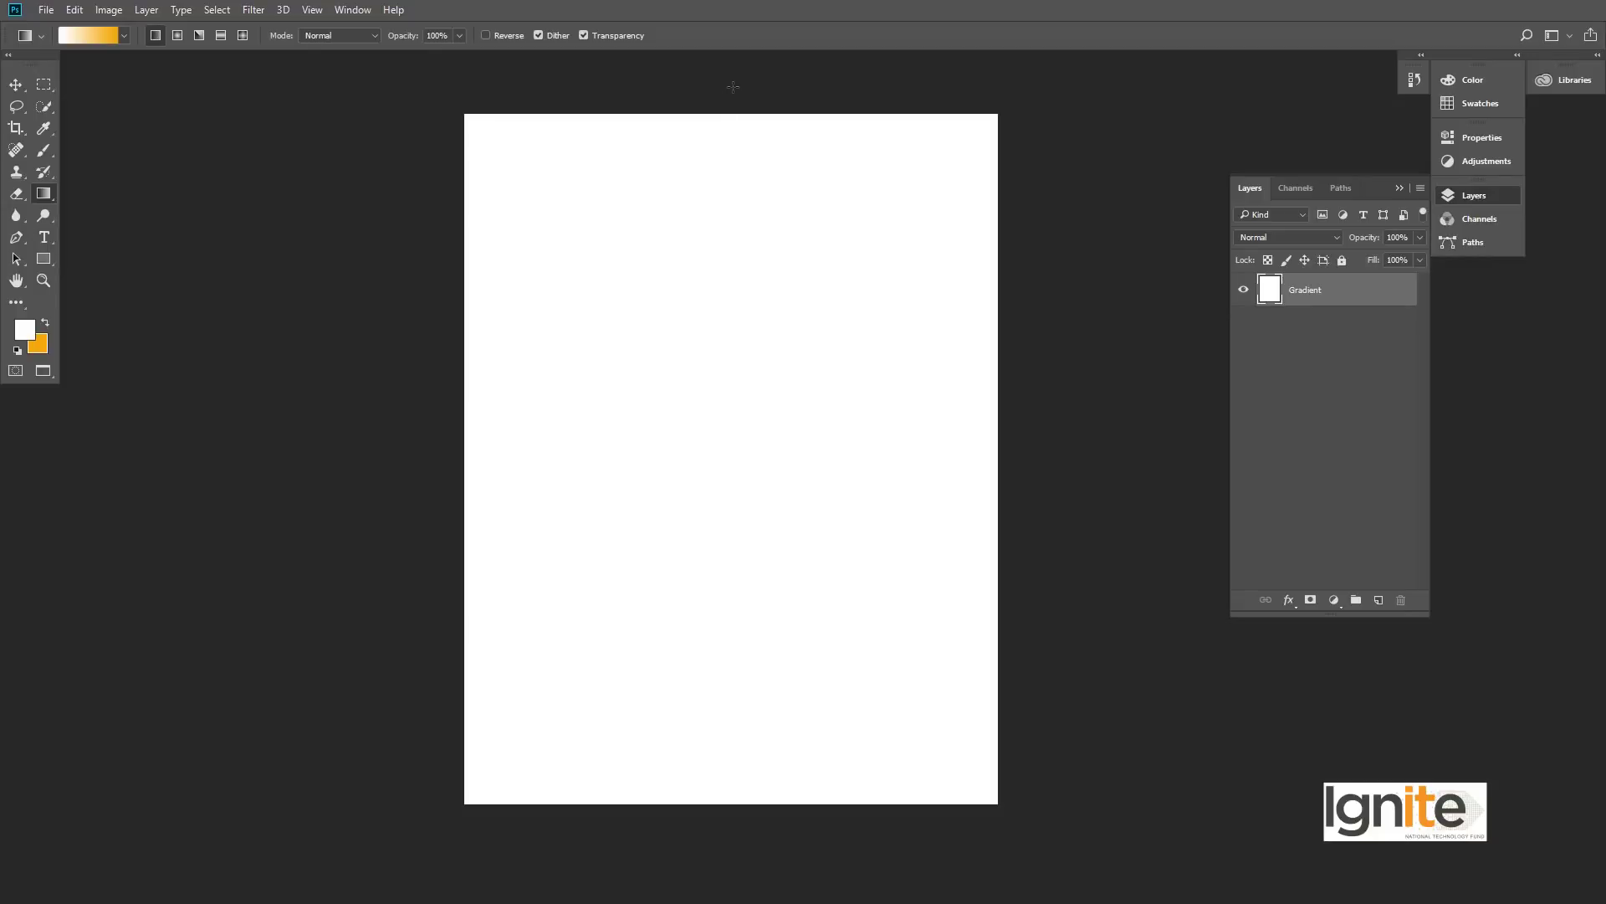
pyautogui.moveTo(726, 85); pyautogui.dragTo(724, 560)
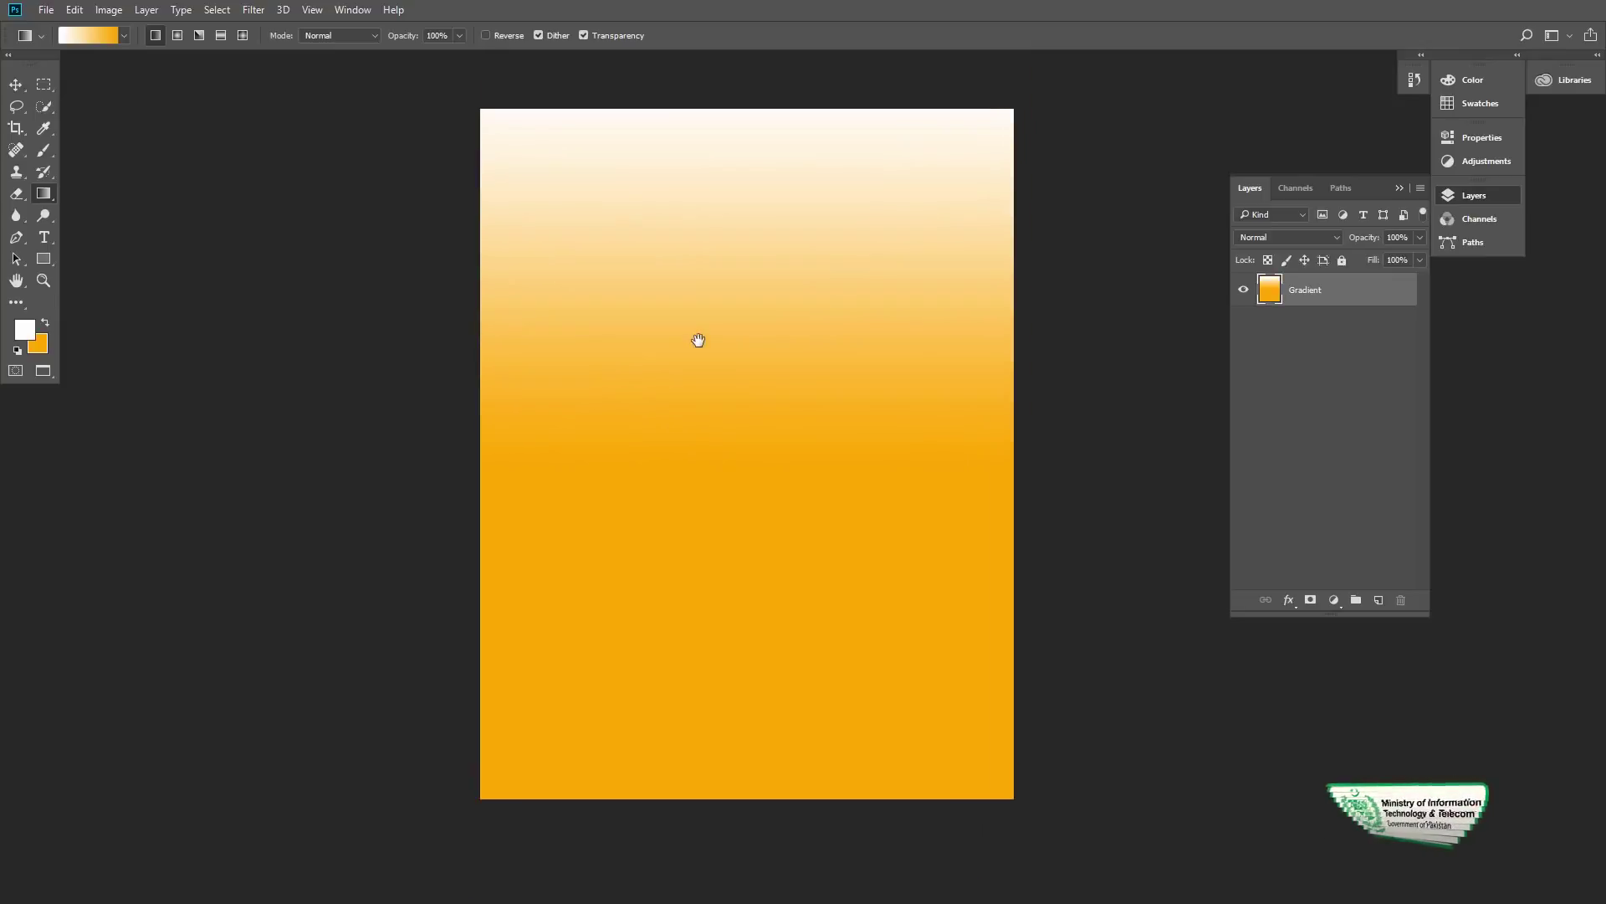
pyautogui.hotkey('ctrl', 'z')
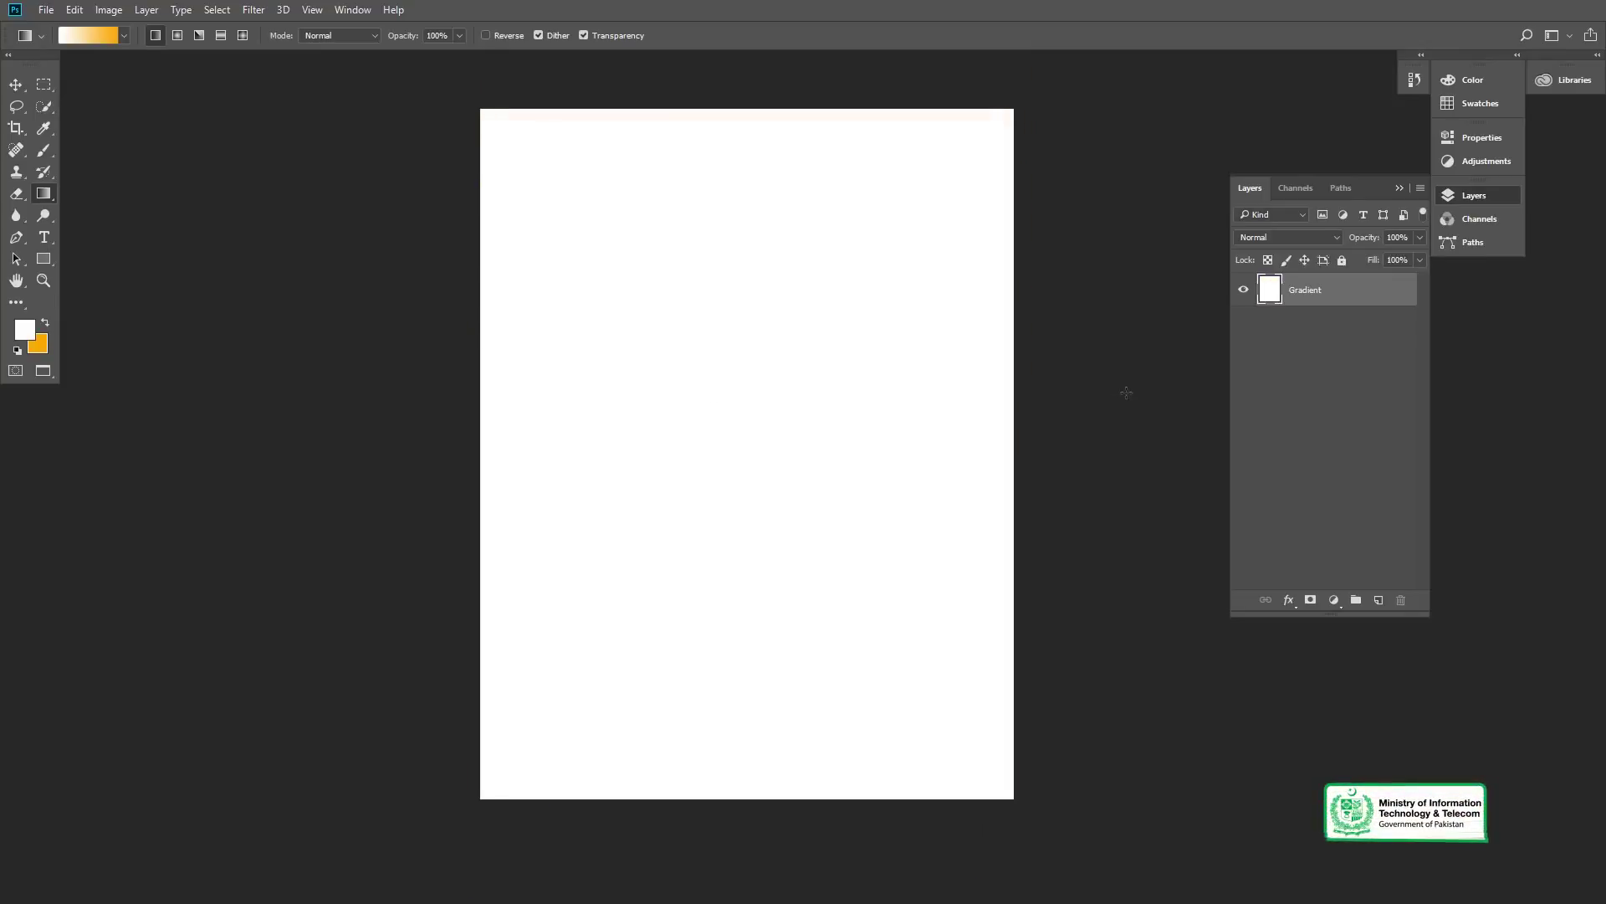
pyautogui.moveTo(721, 372); pyautogui.dragTo(1004, 370)
pyautogui.hotkey('ctrl', 'z')
pyautogui.moveTo(672, 373); pyautogui.dragTo(844, 507)
pyautogui.hotkey('ctrl', 'alt', 'z')
pyautogui.moveTo(478, 446); pyautogui.dragTo(401, 516)
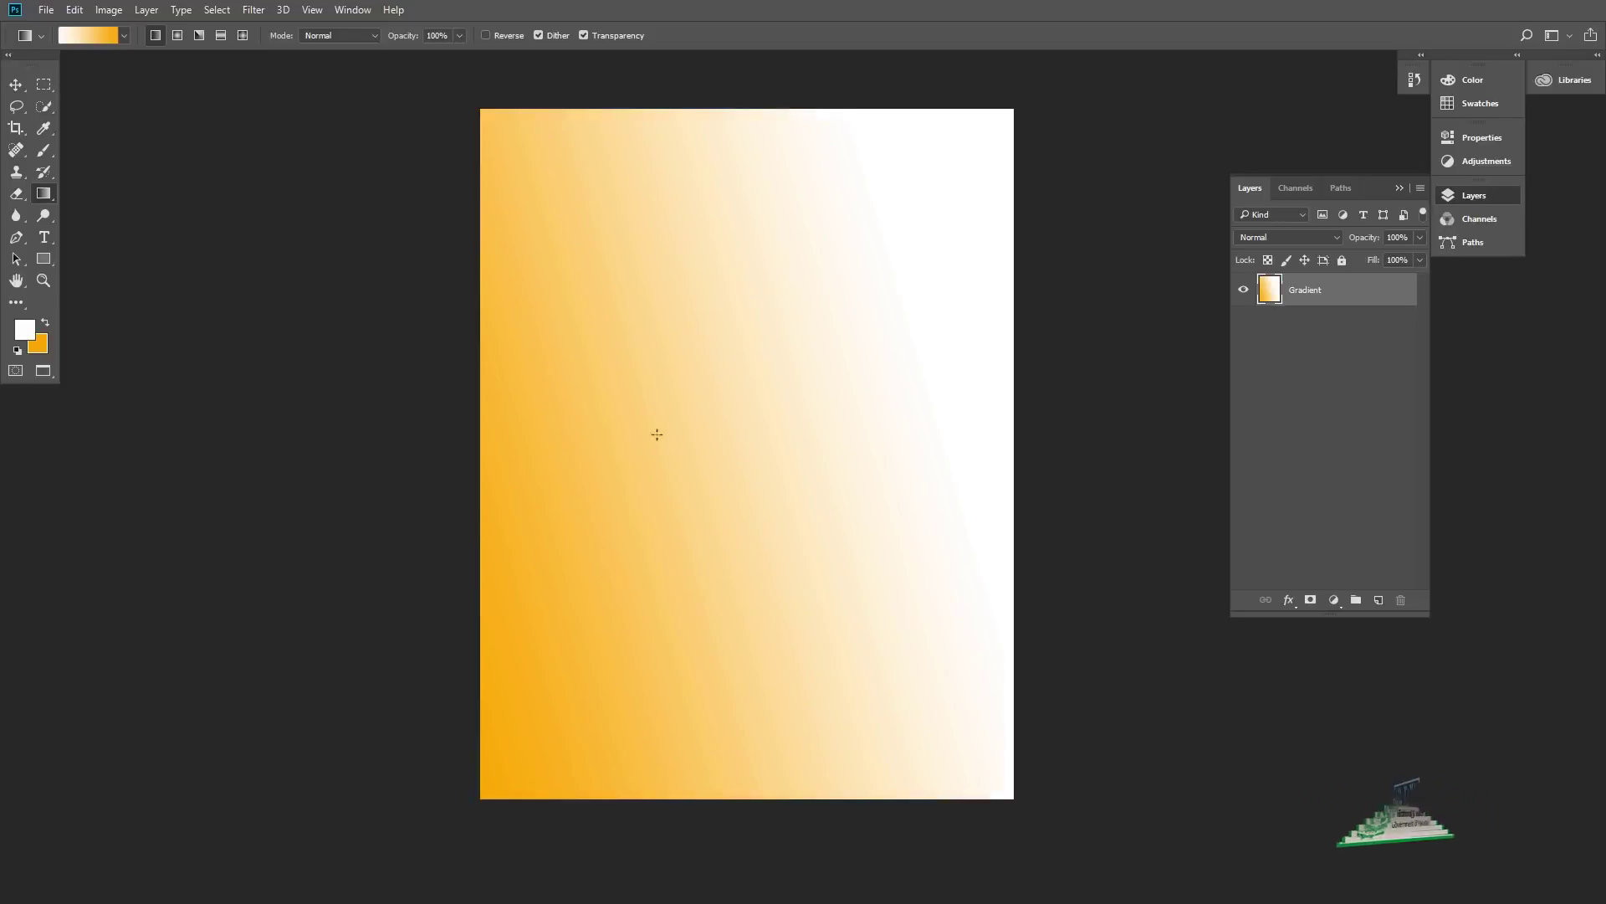
pyautogui.hotkey('ctrl', 'z')
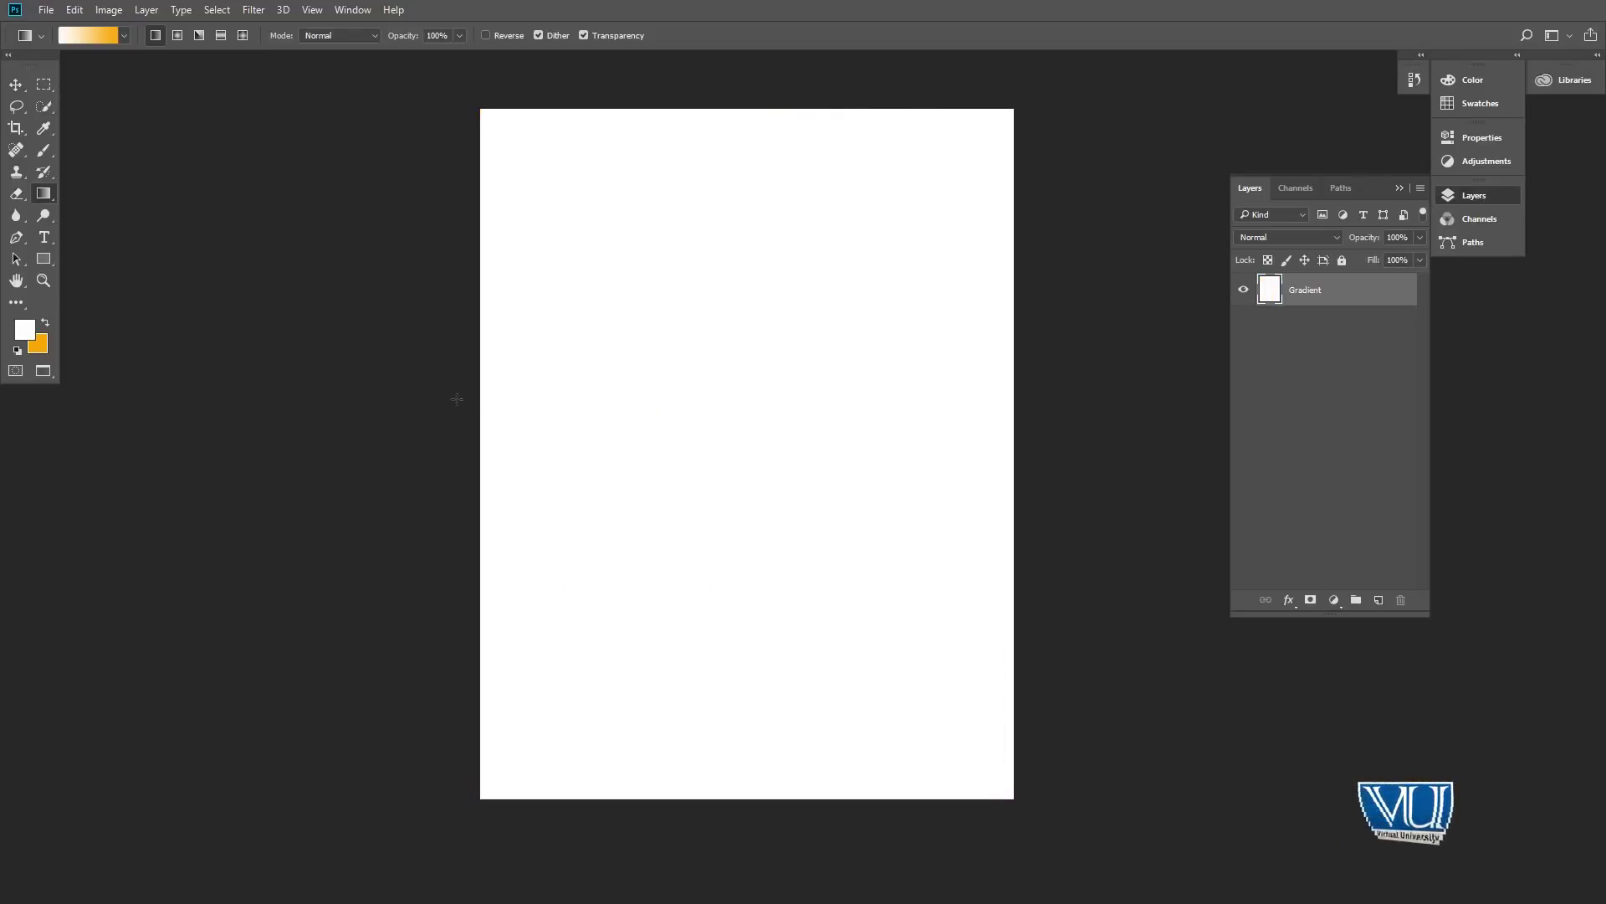
pyautogui.moveTo(407, 345); pyautogui.dragTo(909, 544)
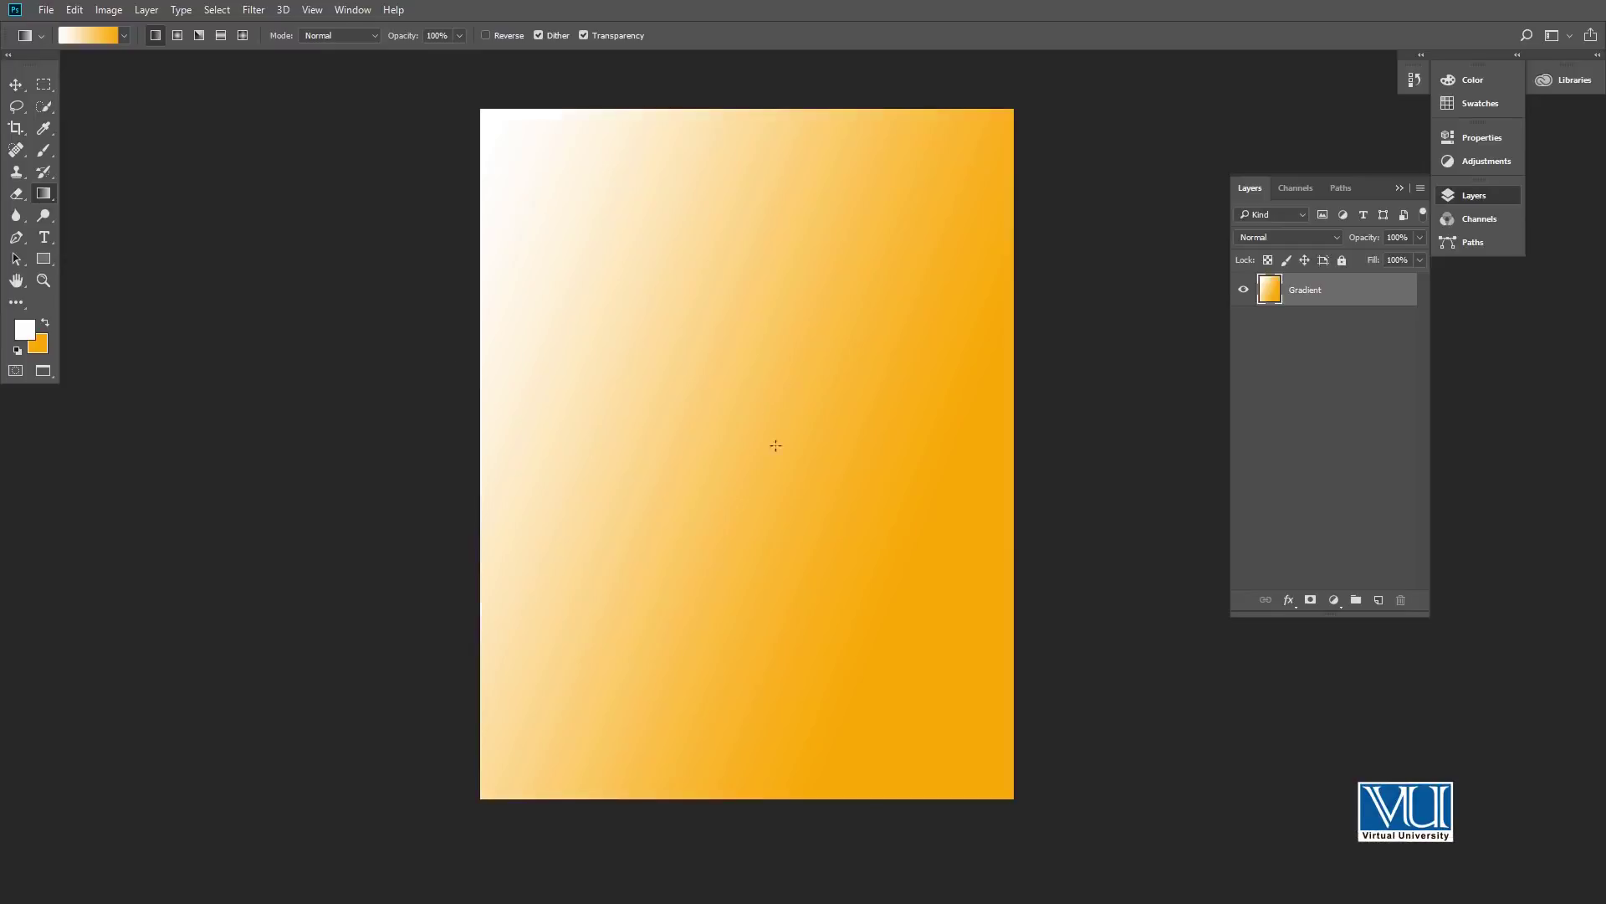
pyautogui.hotkey('ctrl', 'z')
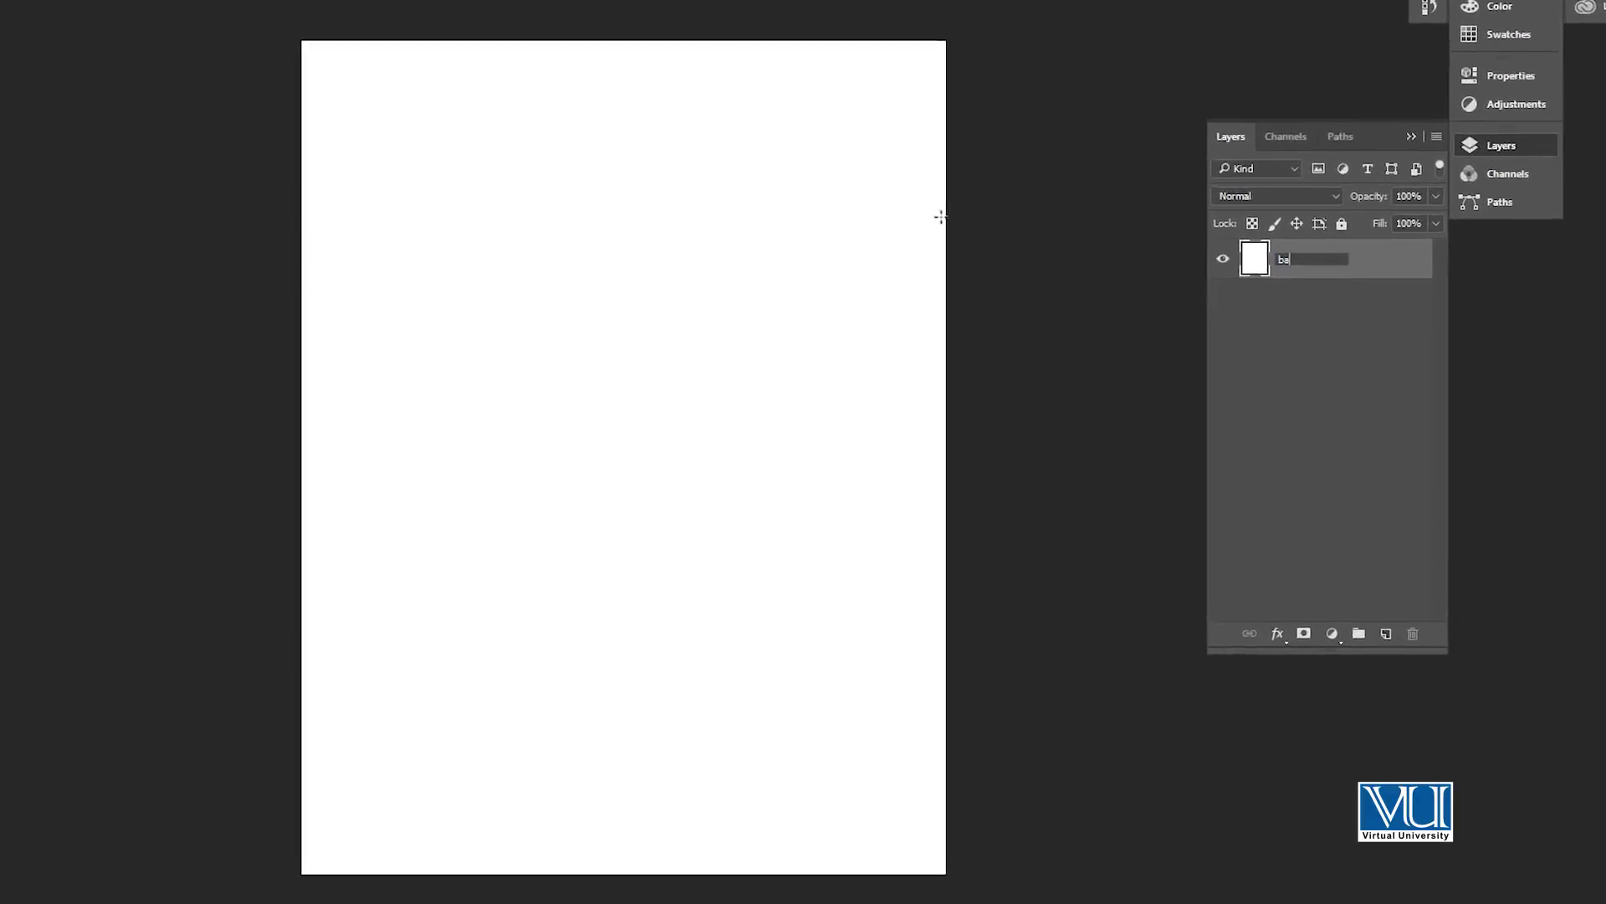
# - Name the layer 'background' and add a new layer above it named 'Gradiient'
pyautogui.write('background')
pyautogui.press('Return')
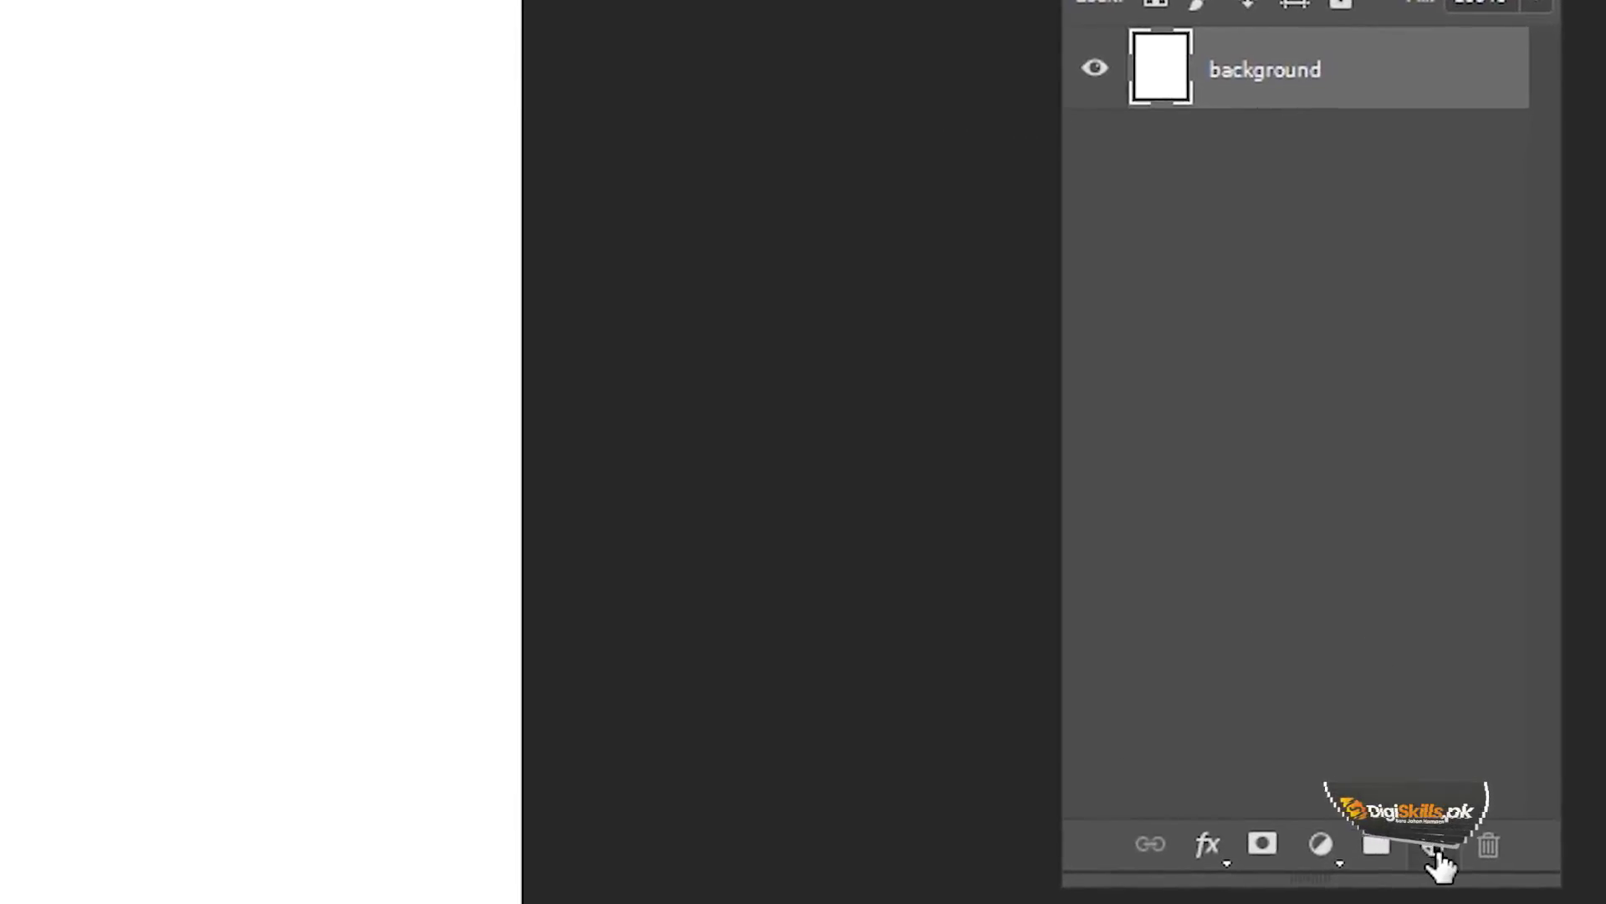
pyautogui.click(1436, 848)
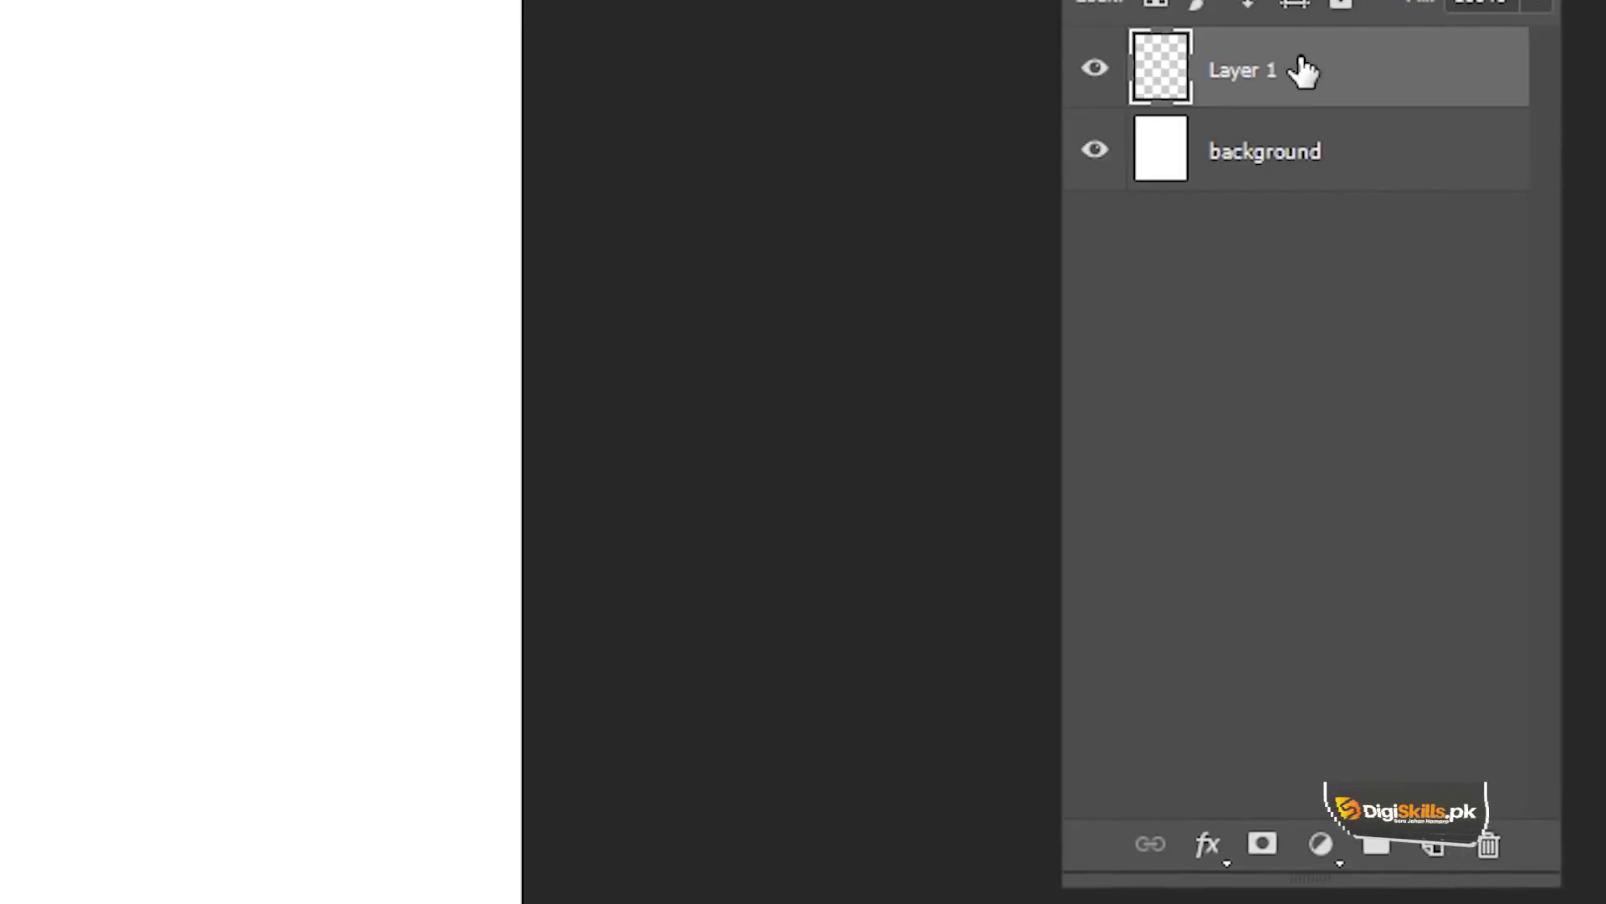
pyautogui.doubleClick(1255, 71)
pyautogui.write('Gradiient')
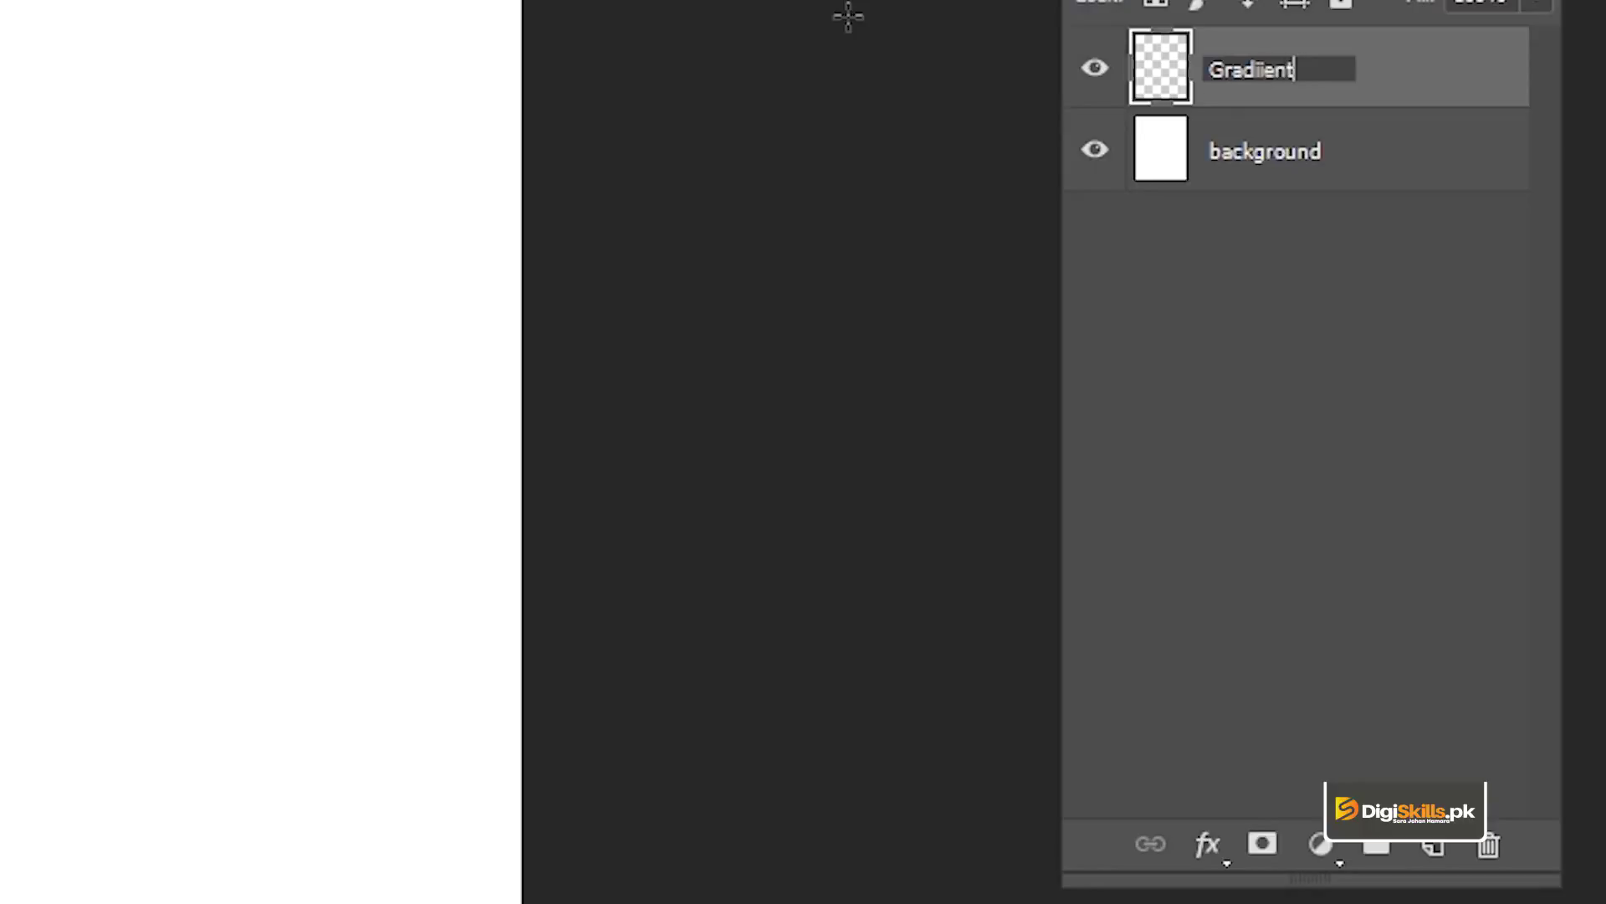
pyautogui.press('Return')
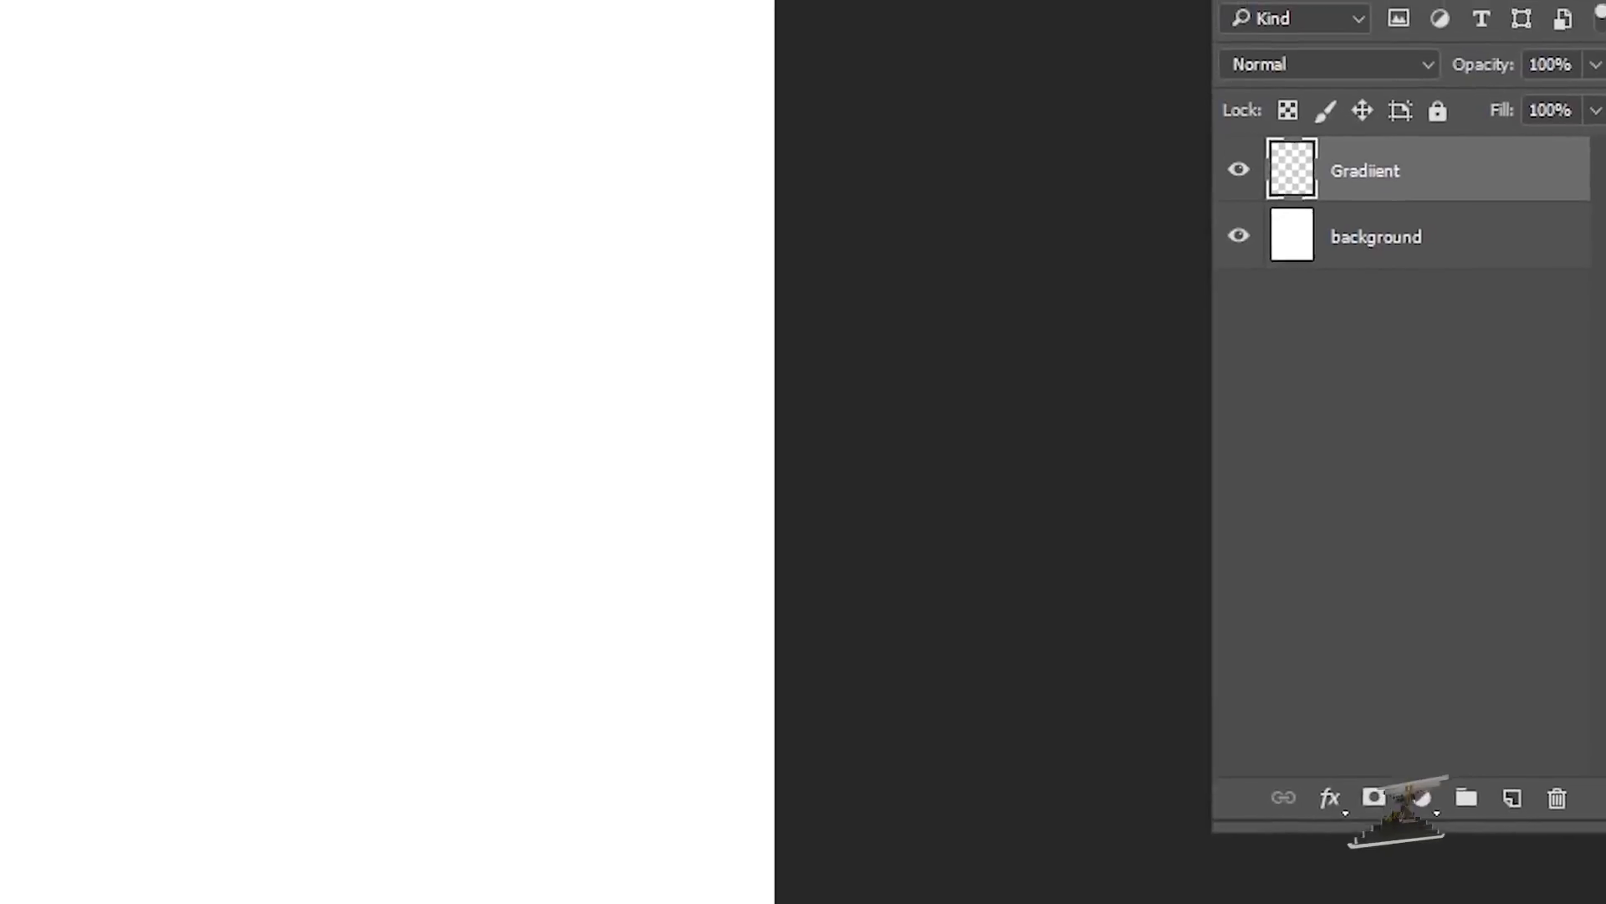
pyautogui.moveTo(883, 308); pyautogui.dragTo(885, 650)
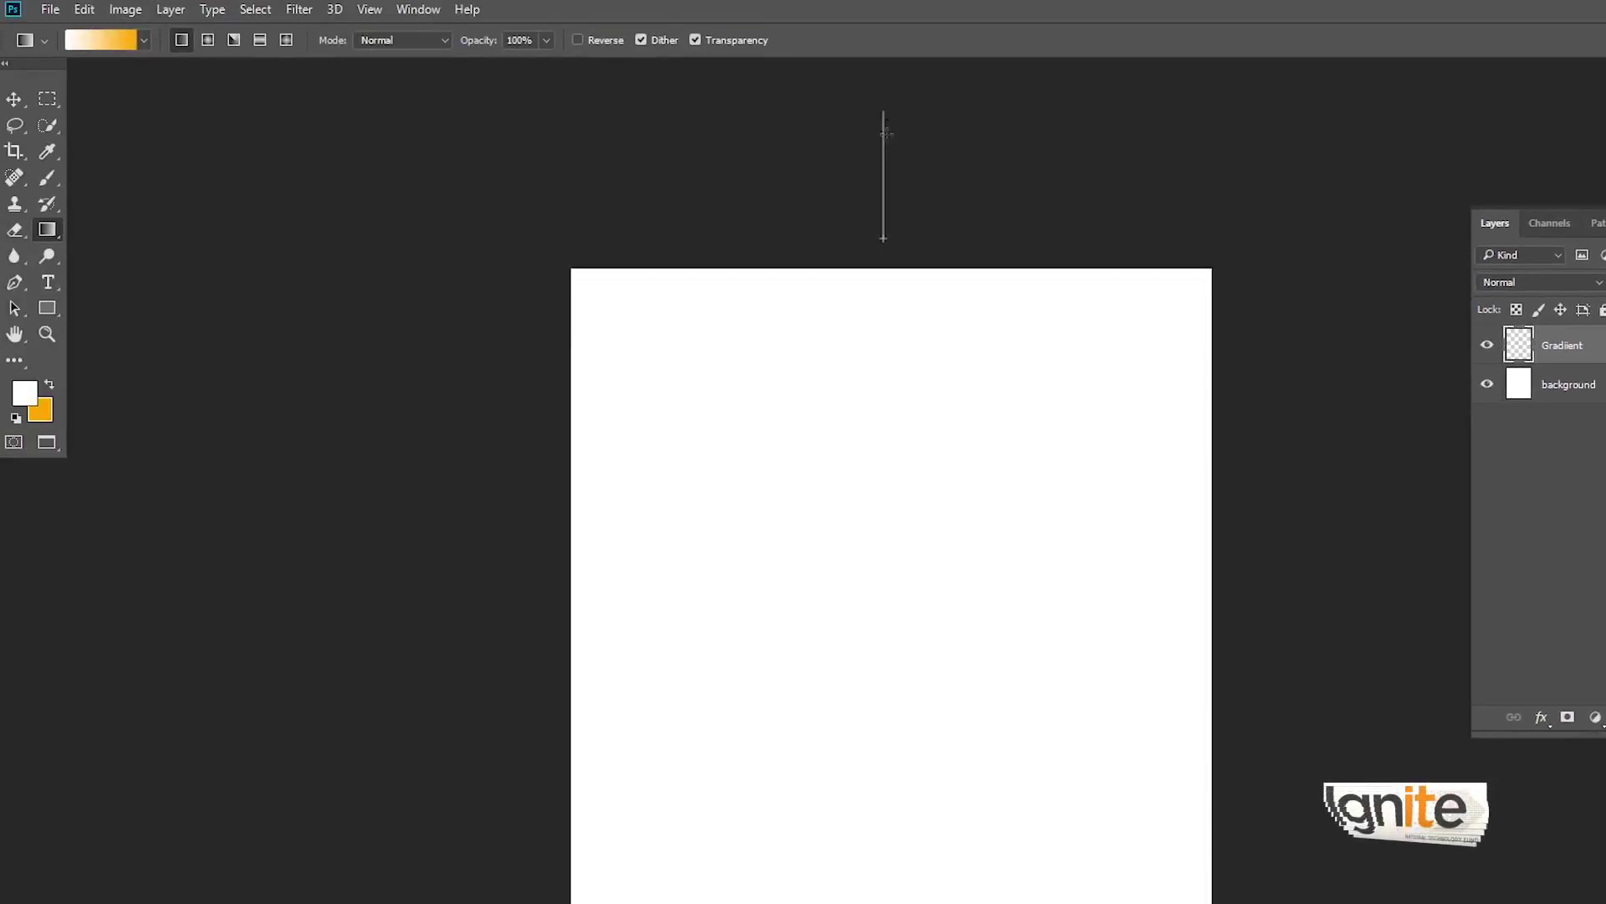
pyautogui.moveTo(846, 584); pyautogui.dragTo(829, 316)
pyautogui.hotkey('ctrl', 'z')
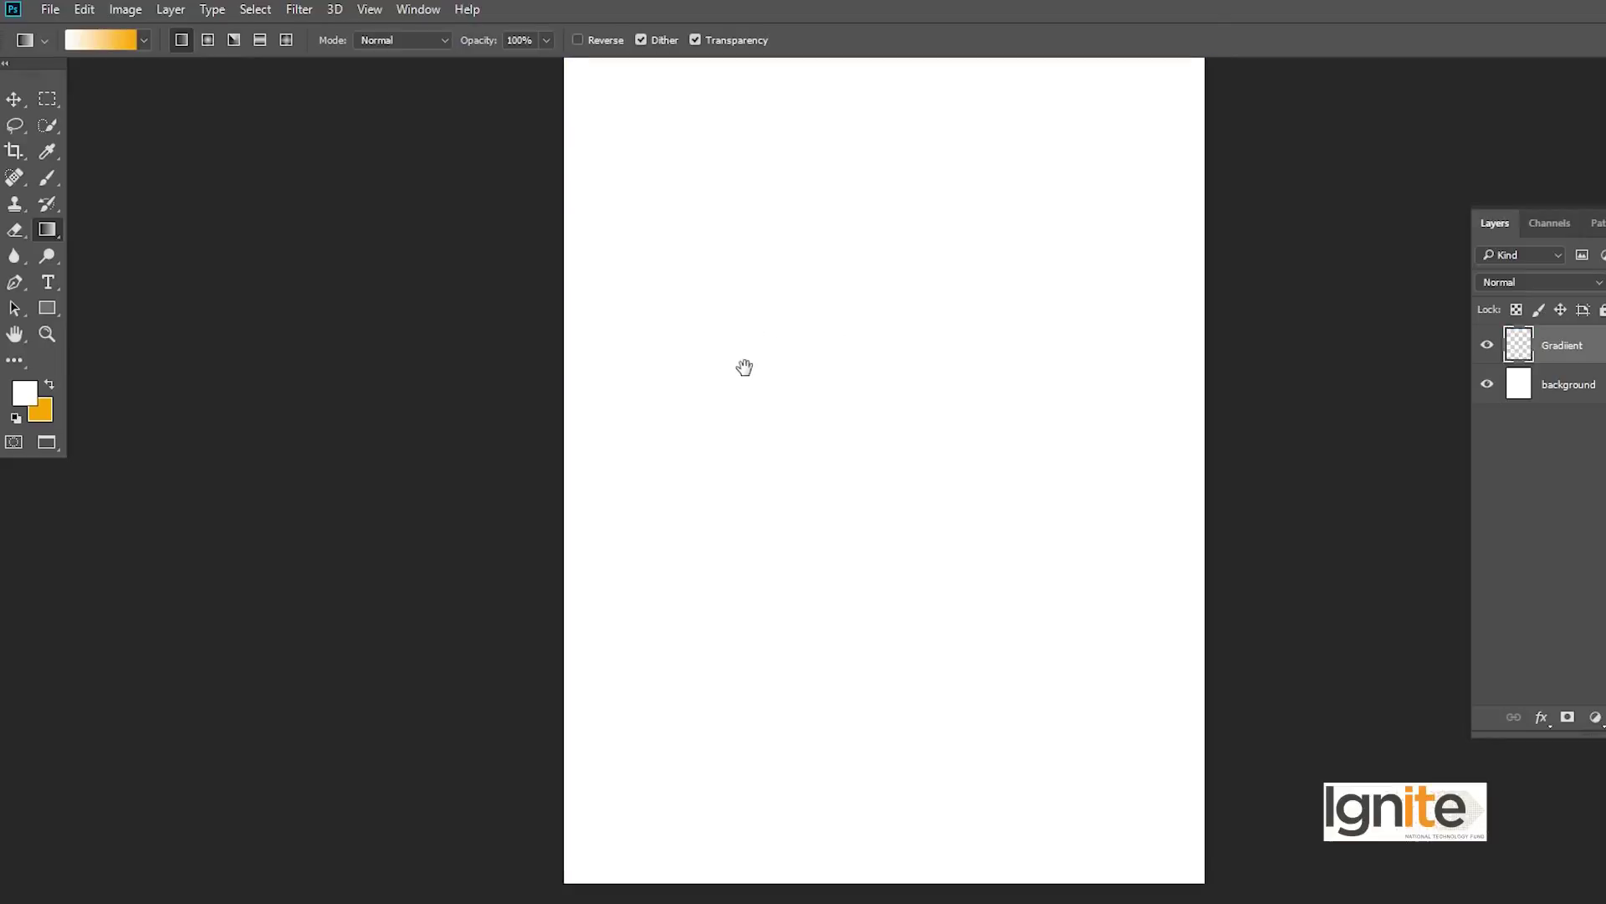
pyautogui.moveTo(1009, 528); pyautogui.dragTo(978, 402)
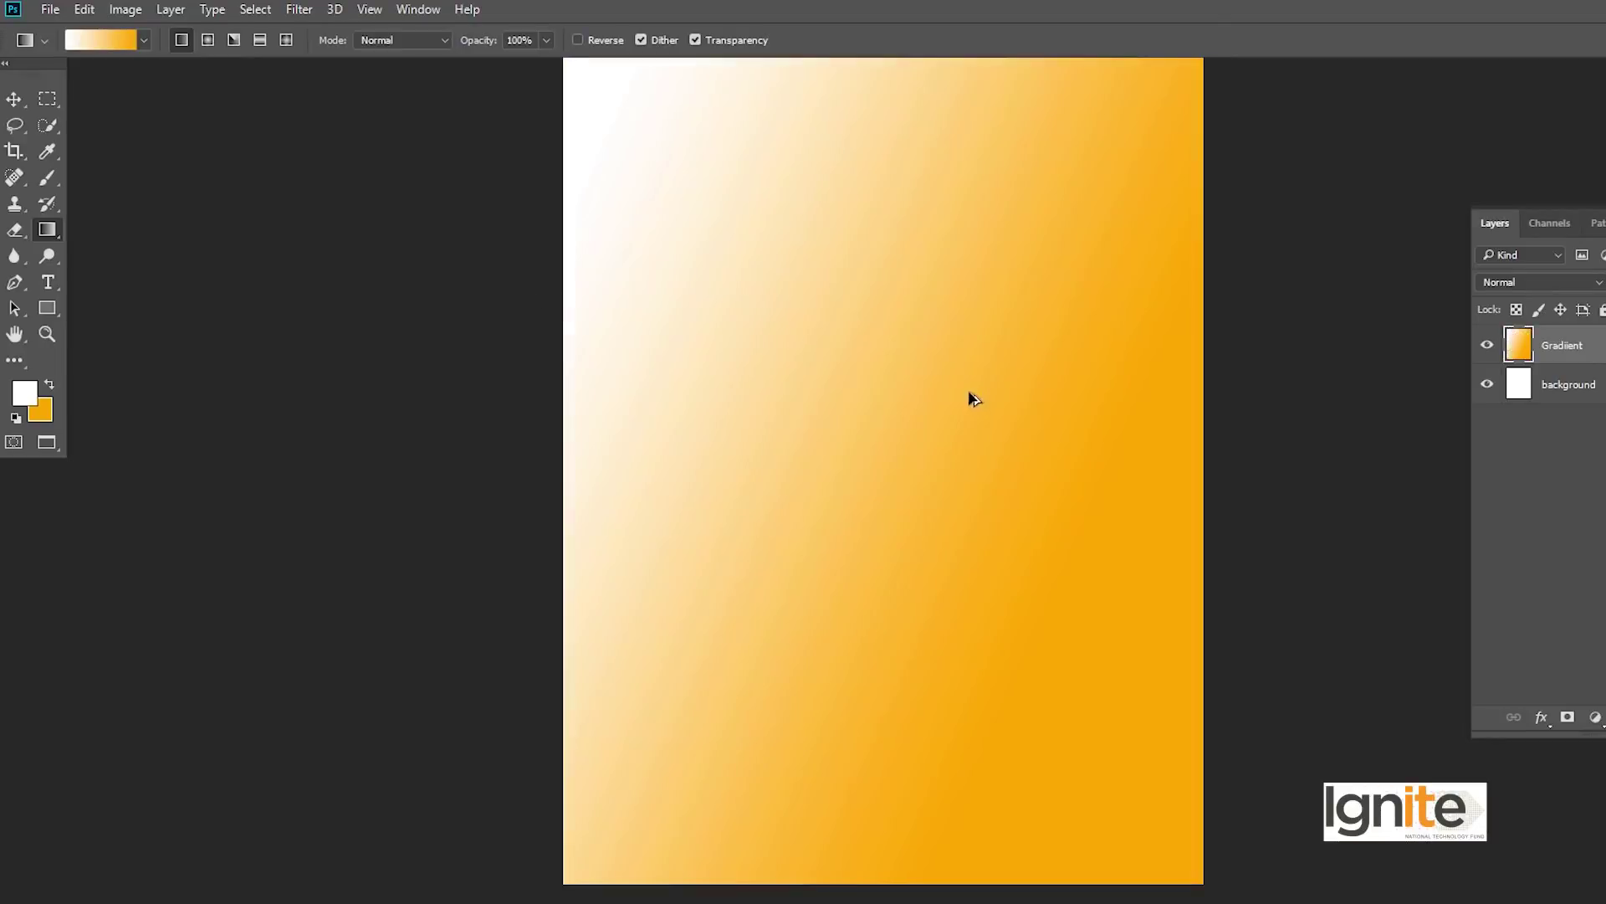
pyautogui.hotkey('ctrl', 'z')
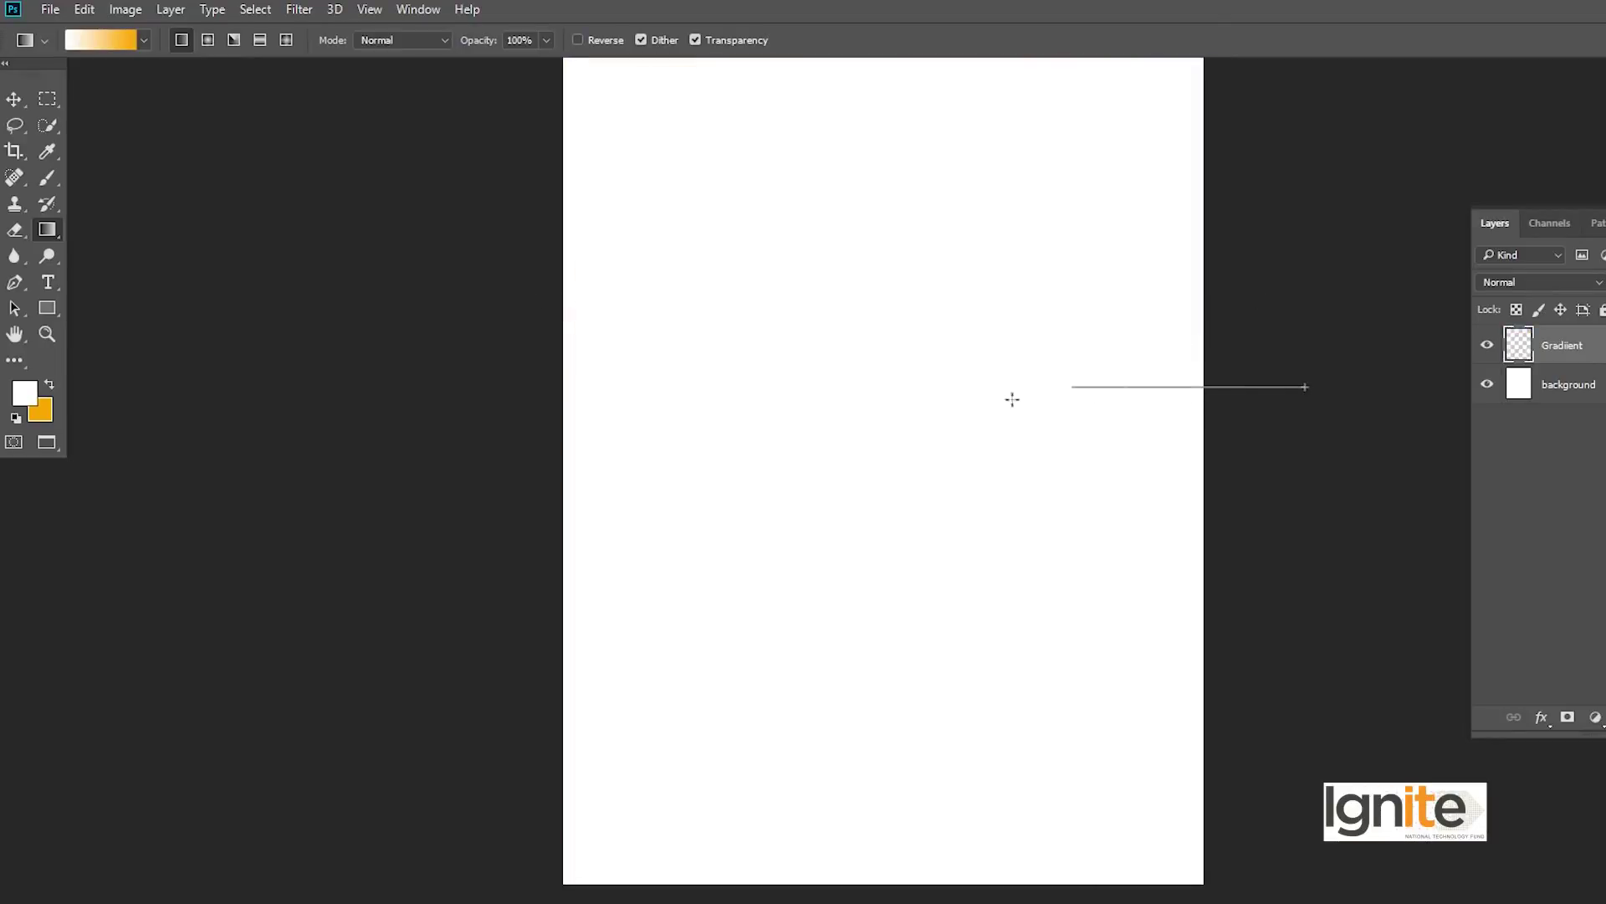
pyautogui.moveTo(1012, 399); pyautogui.dragTo(912, 395)
pyautogui.hotkey('ctrl', 'z')
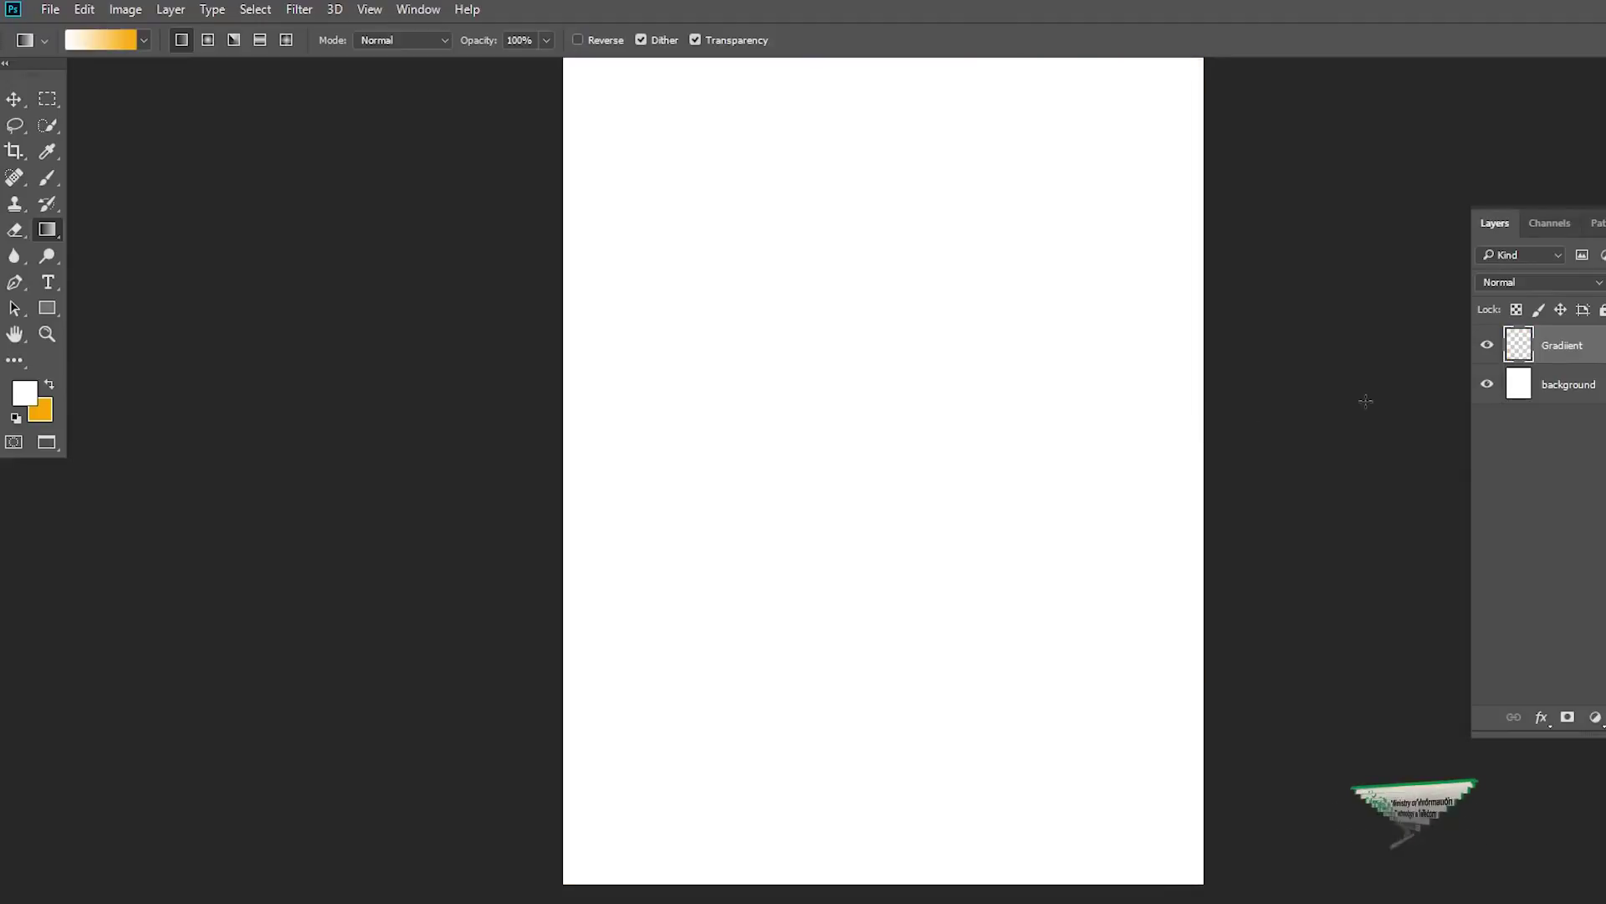
pyautogui.moveTo(1366, 401); pyautogui.dragTo(1046, 414)
pyautogui.hotkey('ctrl', 'z')
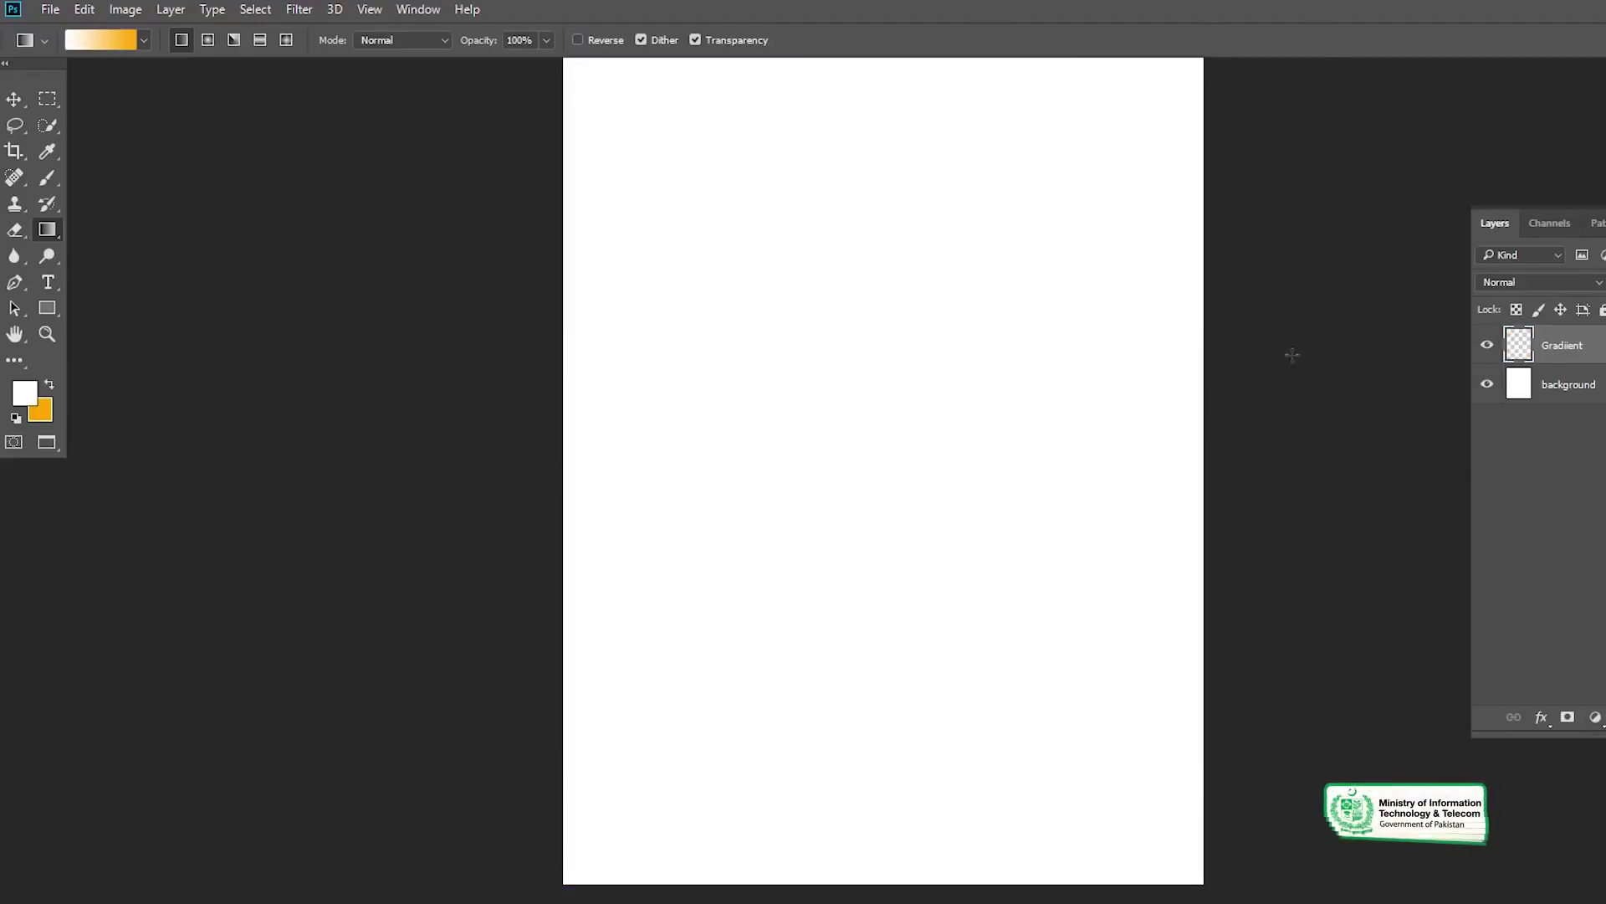
pyautogui.moveTo(1293, 355); pyautogui.dragTo(554, 370)
pyautogui.moveTo(895, 317); pyautogui.dragTo(886, 466)
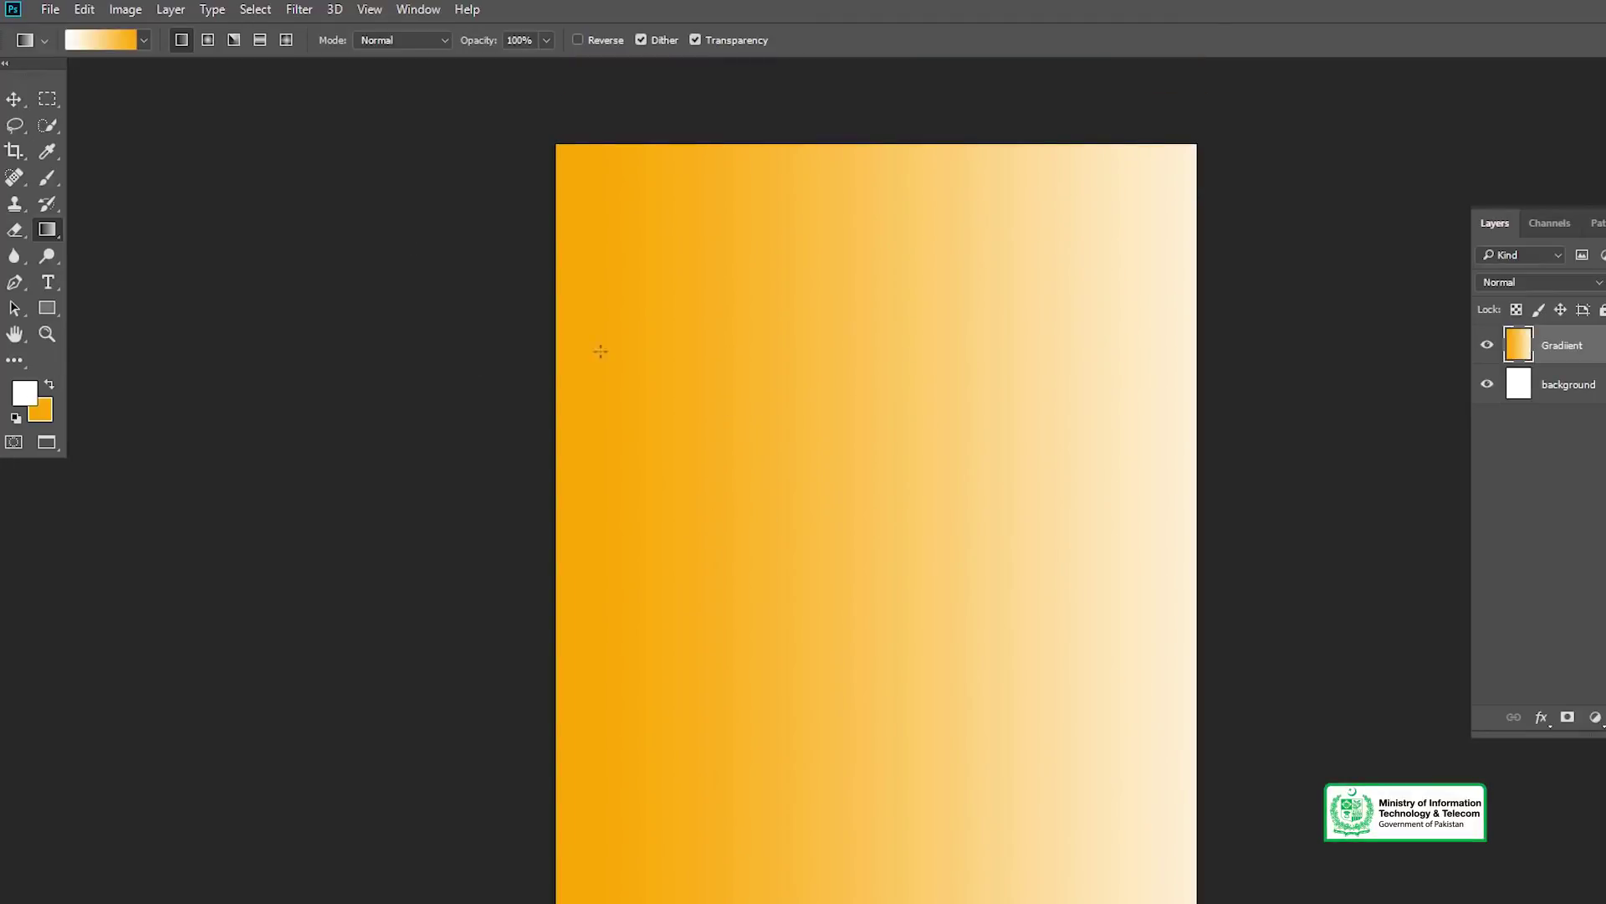
pyautogui.hotkey('ctrl', 'z')
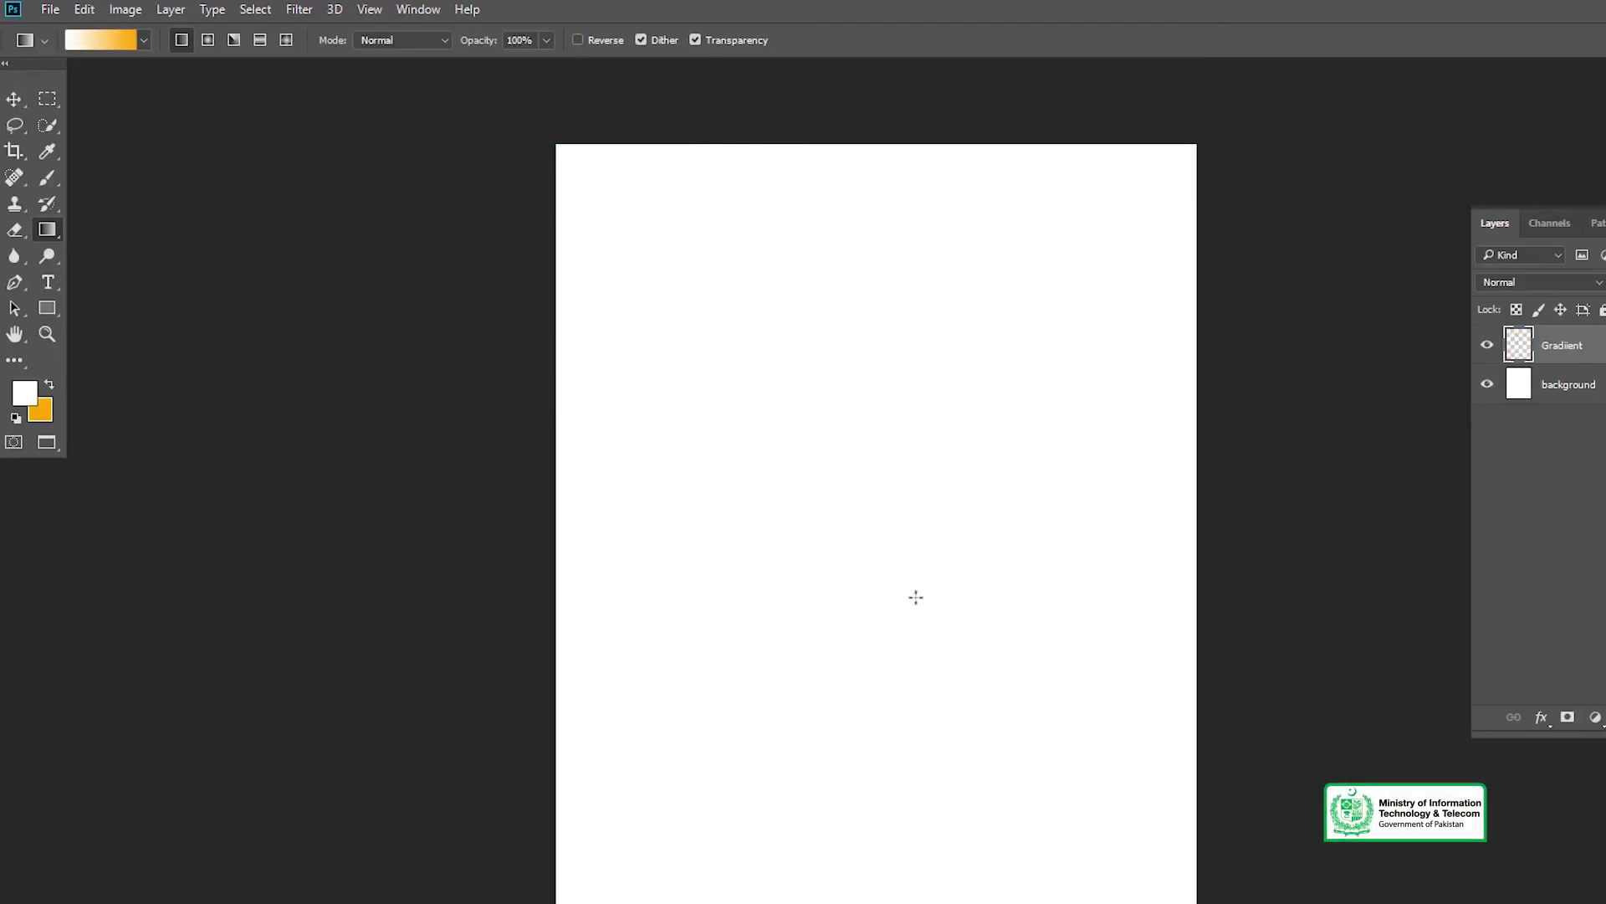
pyautogui.moveTo(711, 163); pyautogui.dragTo(899, 600)
pyautogui.hotkey('ctrl', 'z')
pyautogui.moveTo(642, 154); pyautogui.dragTo(1003, 835)
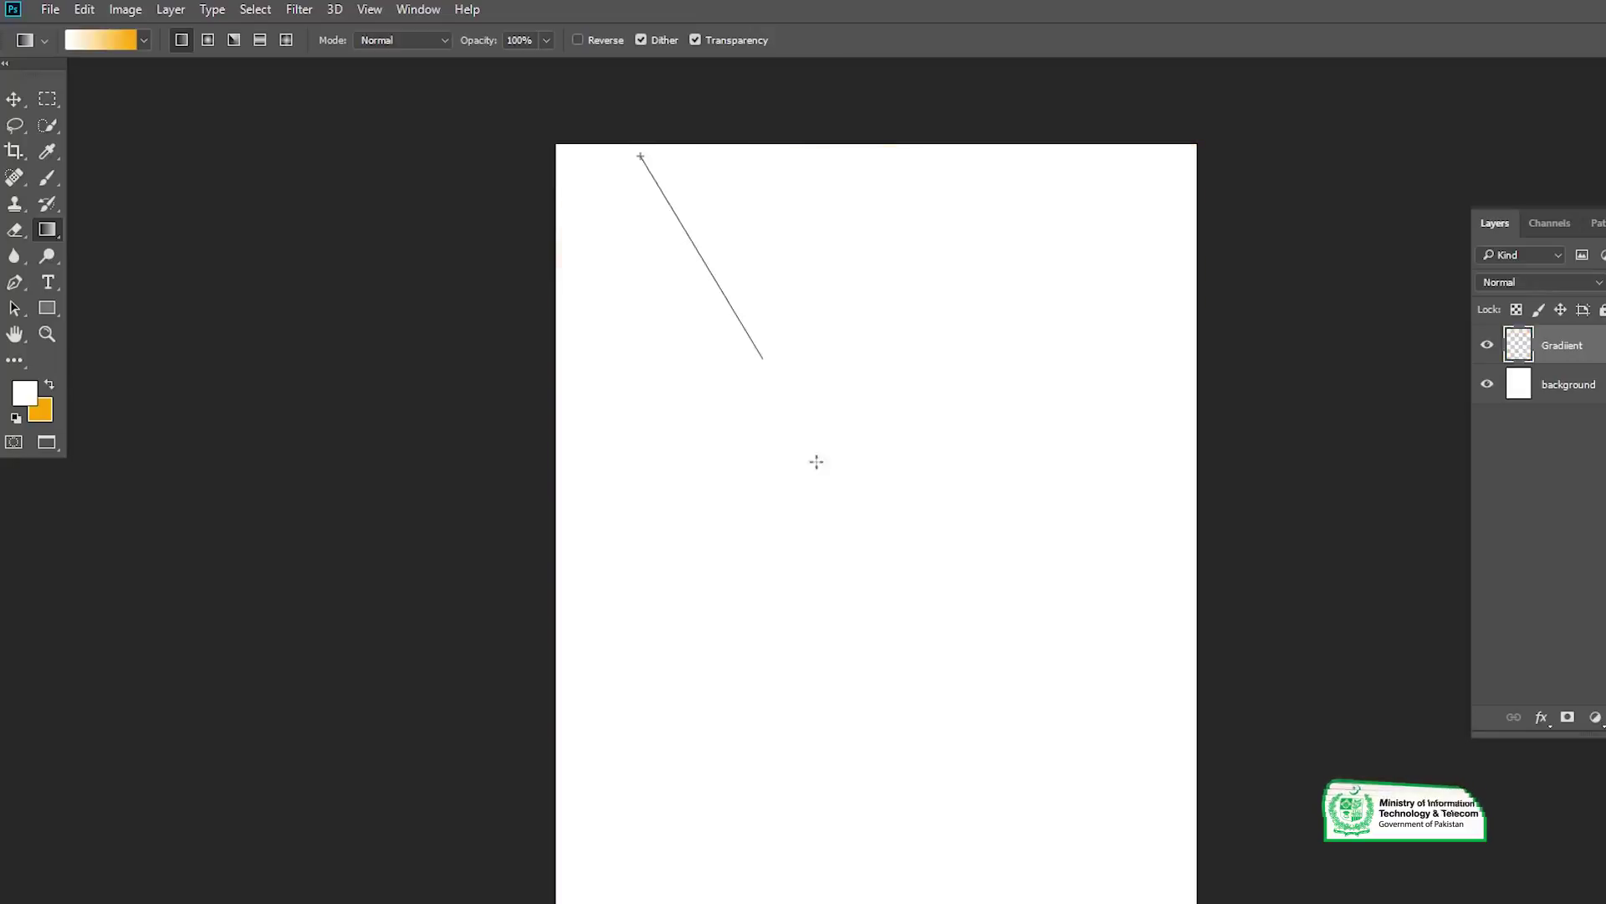
pyautogui.hotkey('ctrl', 'z')
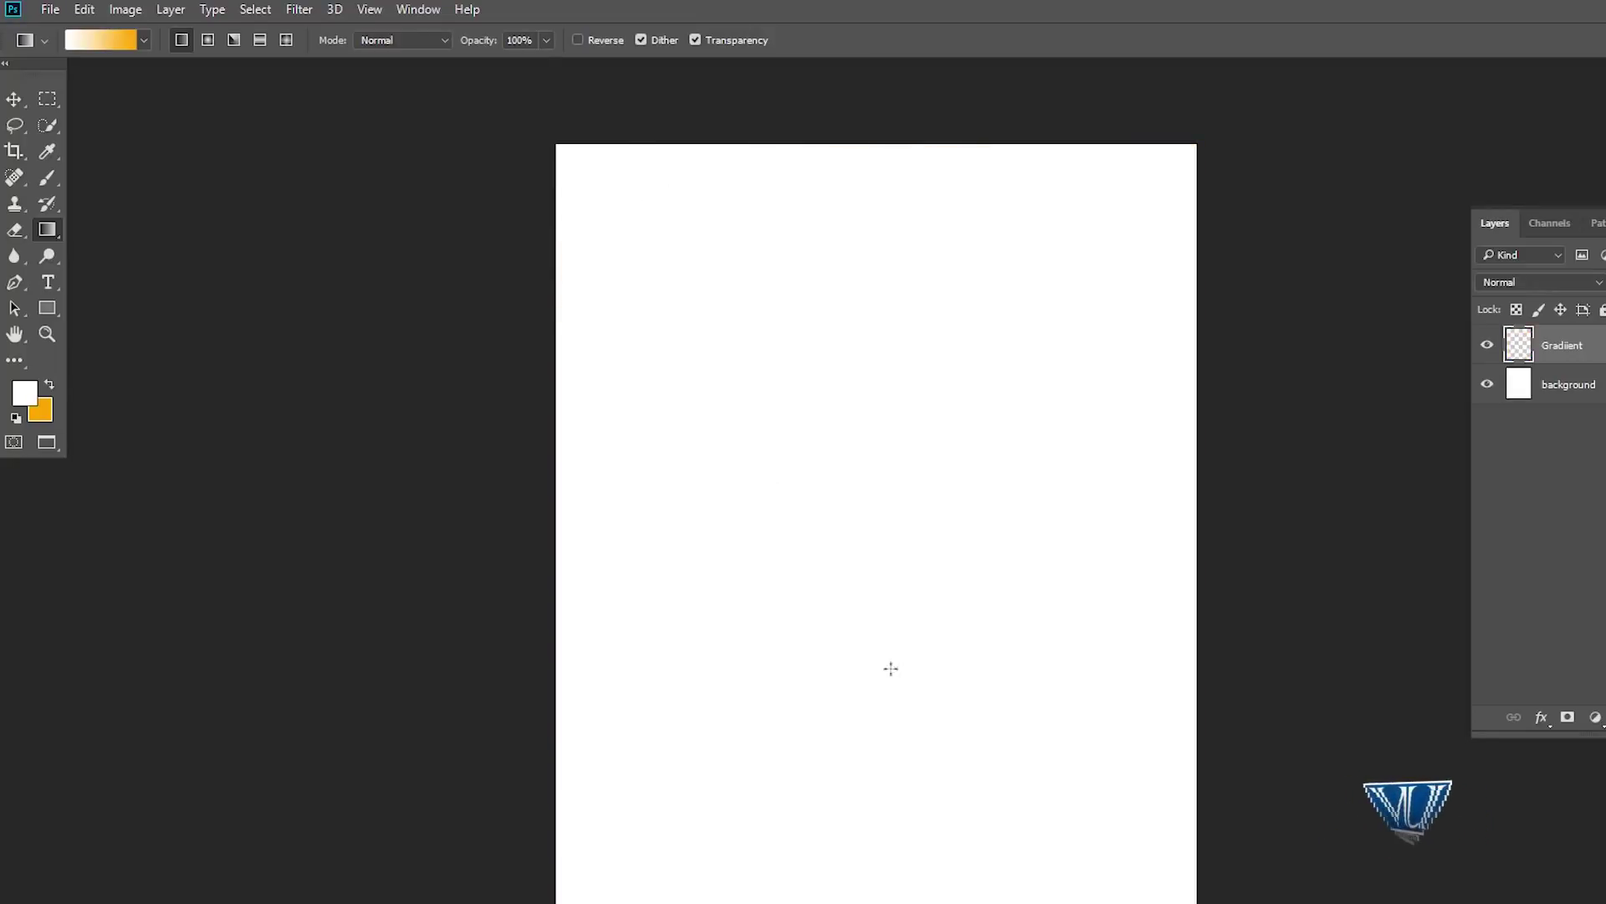
pyautogui.moveTo(708, 389)
pyautogui.mouseDown()
pyautogui.moveTo(681, 352)
pyautogui.moveTo(697, 365)
pyautogui.mouseUp()
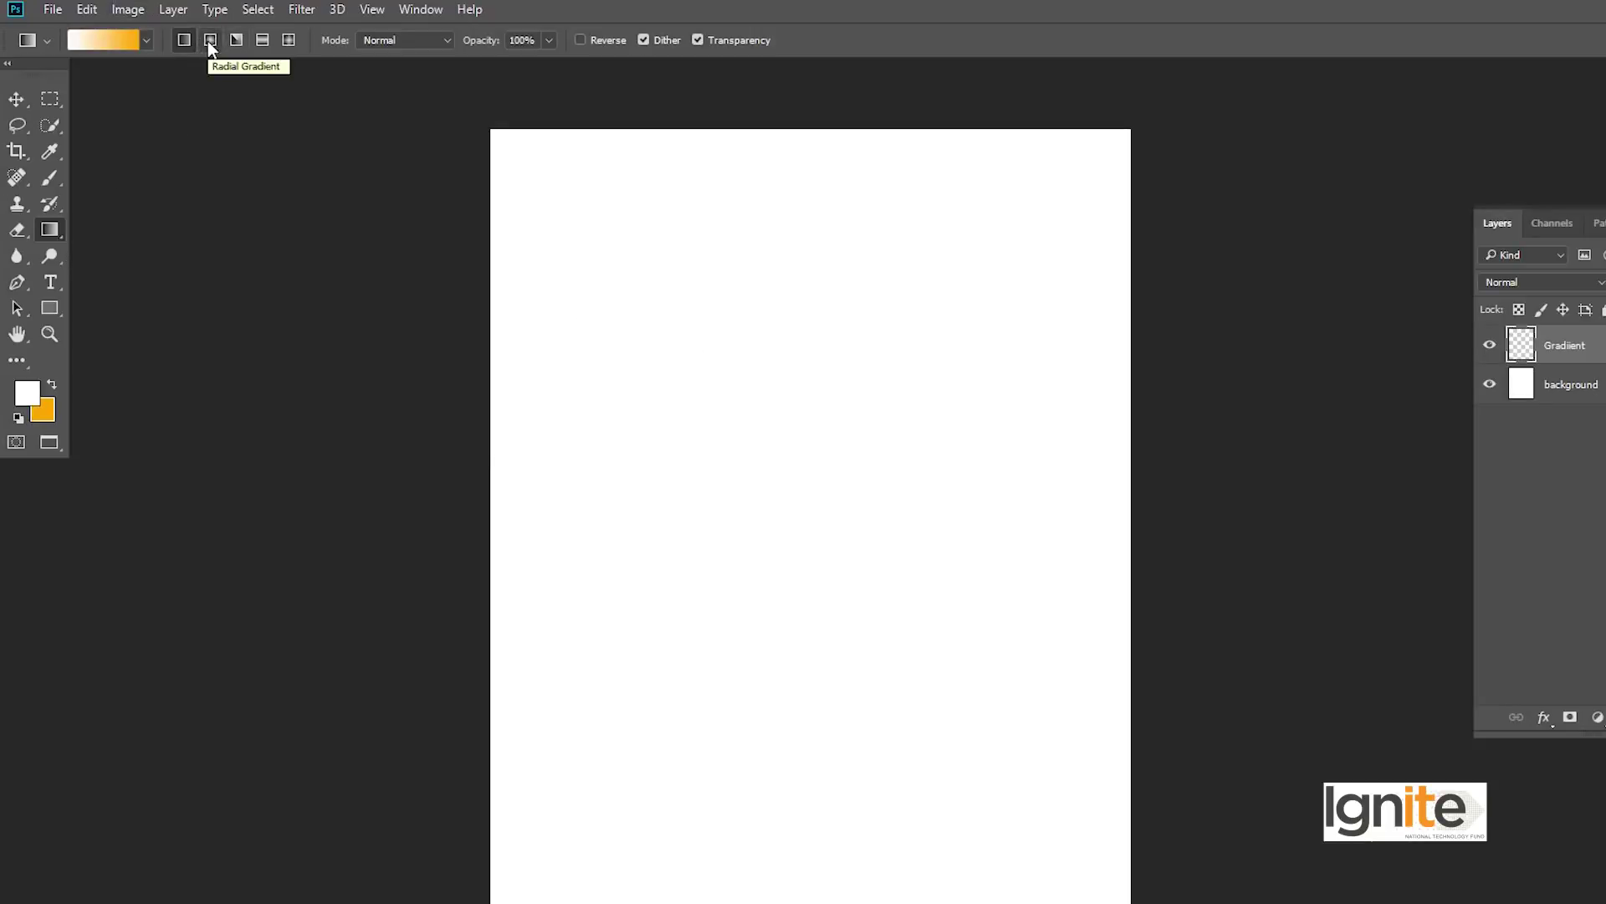
pyautogui.click(210, 40)
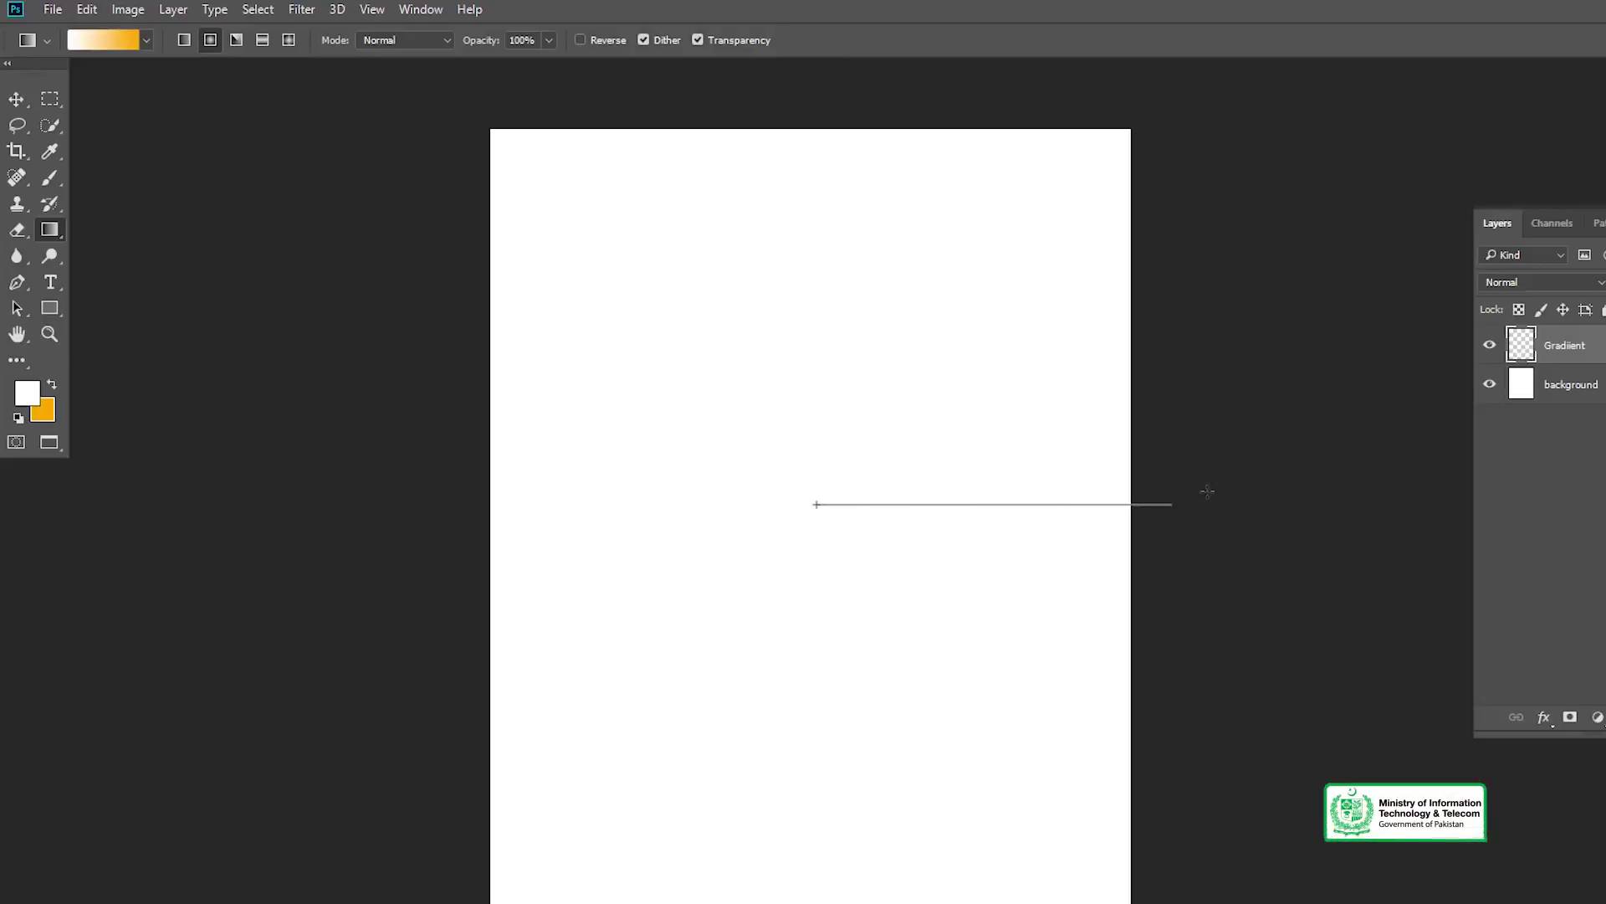
pyautogui.moveTo(1288, 486); pyautogui.dragTo(1285, 486)
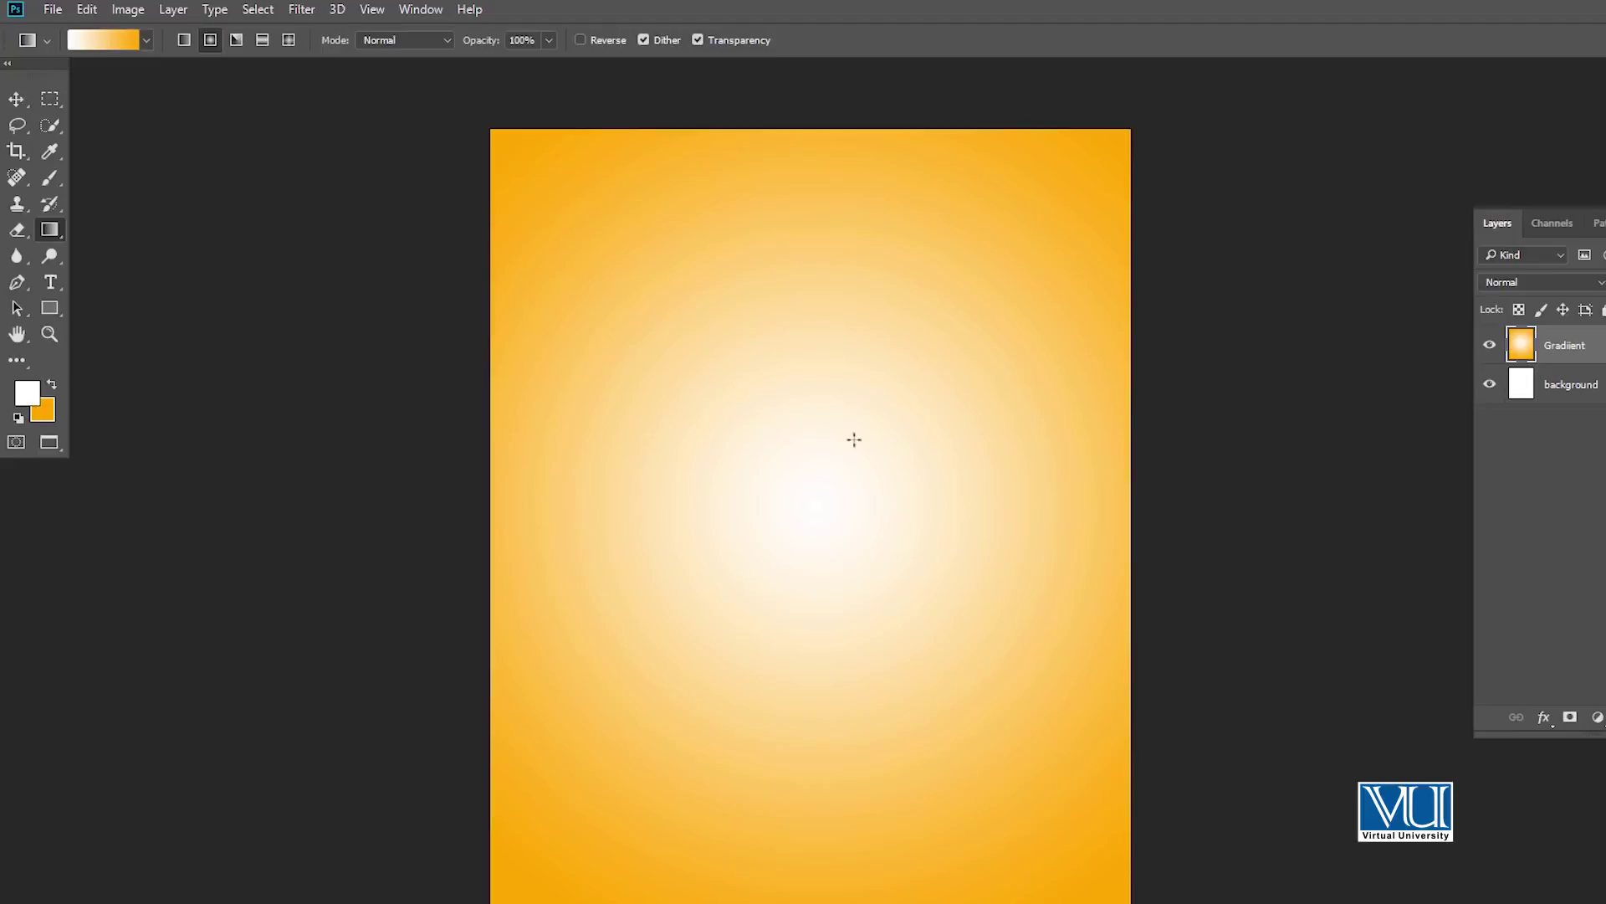
pyautogui.hotkey('ctrl', 'z')
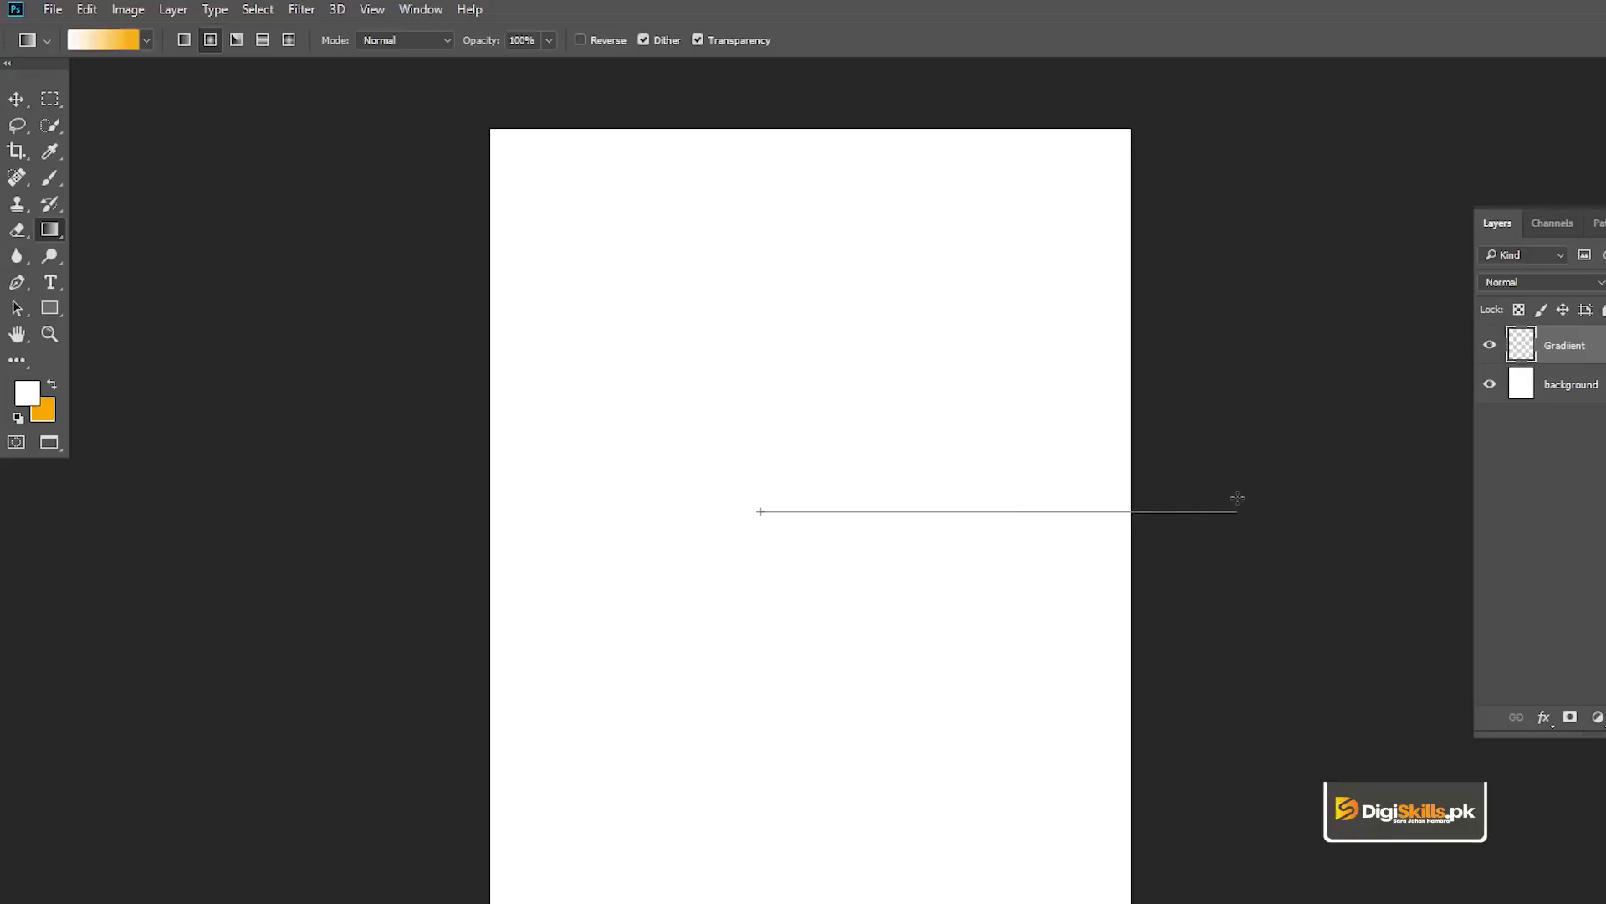
pyautogui.moveTo(1235, 490); pyautogui.dragTo(1236, 489)
pyautogui.hotkey('ctrl', 'z')
pyautogui.moveTo(840, 479)
pyautogui.mouseDown()
pyautogui.moveTo(1357, 902)
pyautogui.moveTo(1375, 205)
pyautogui.mouseUp()
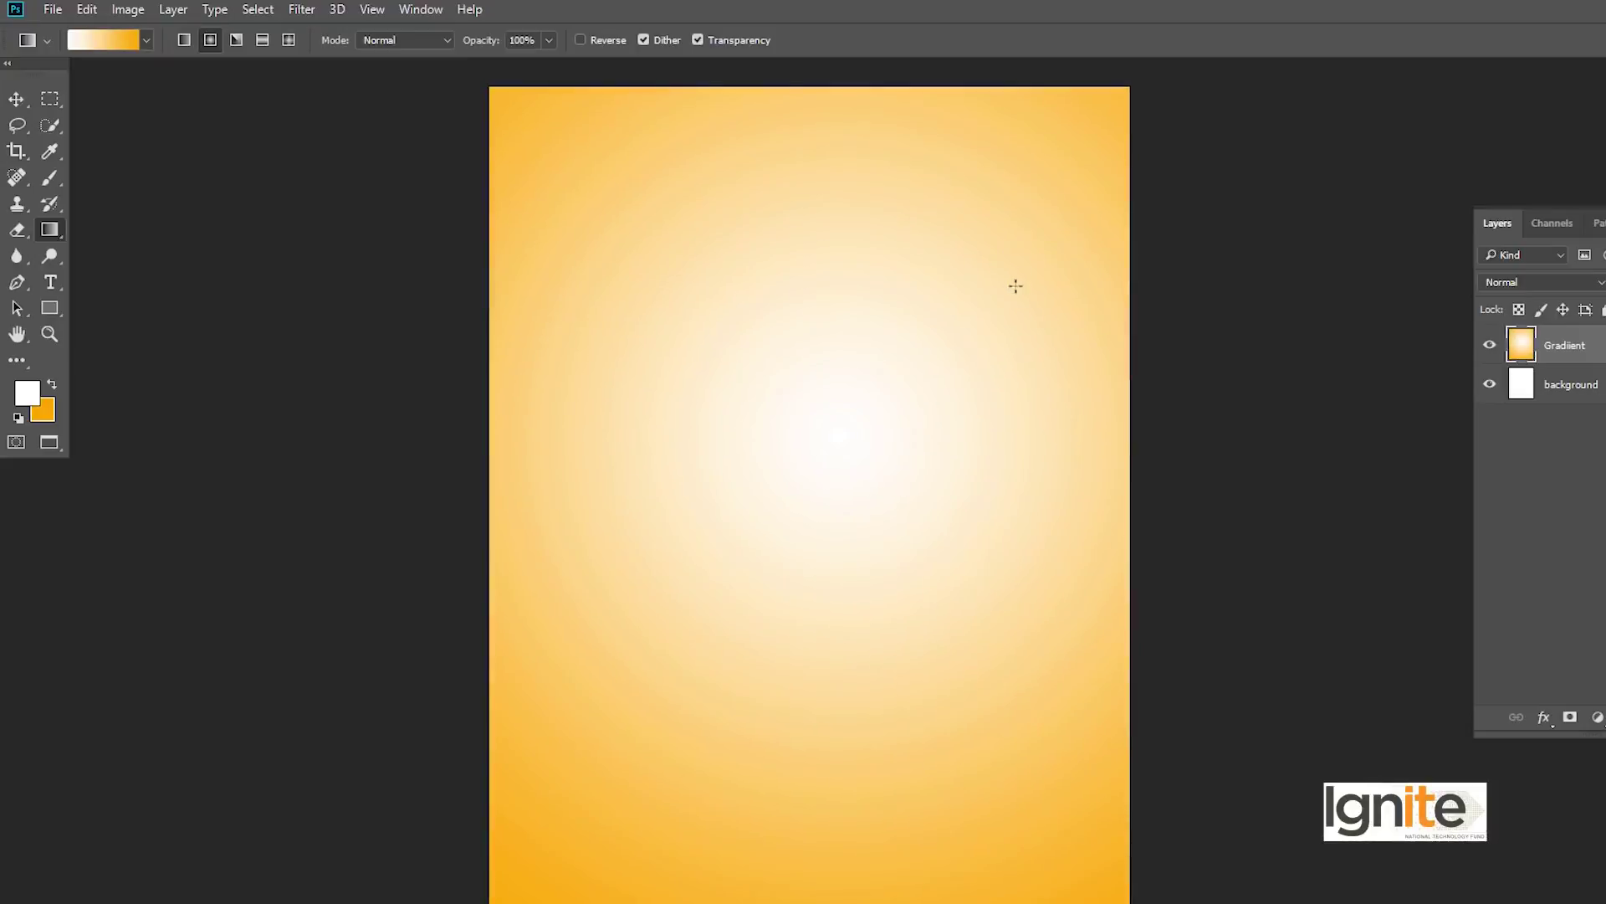
pyautogui.hotkey('ctrl', 'z')
pyautogui.click(184, 39)
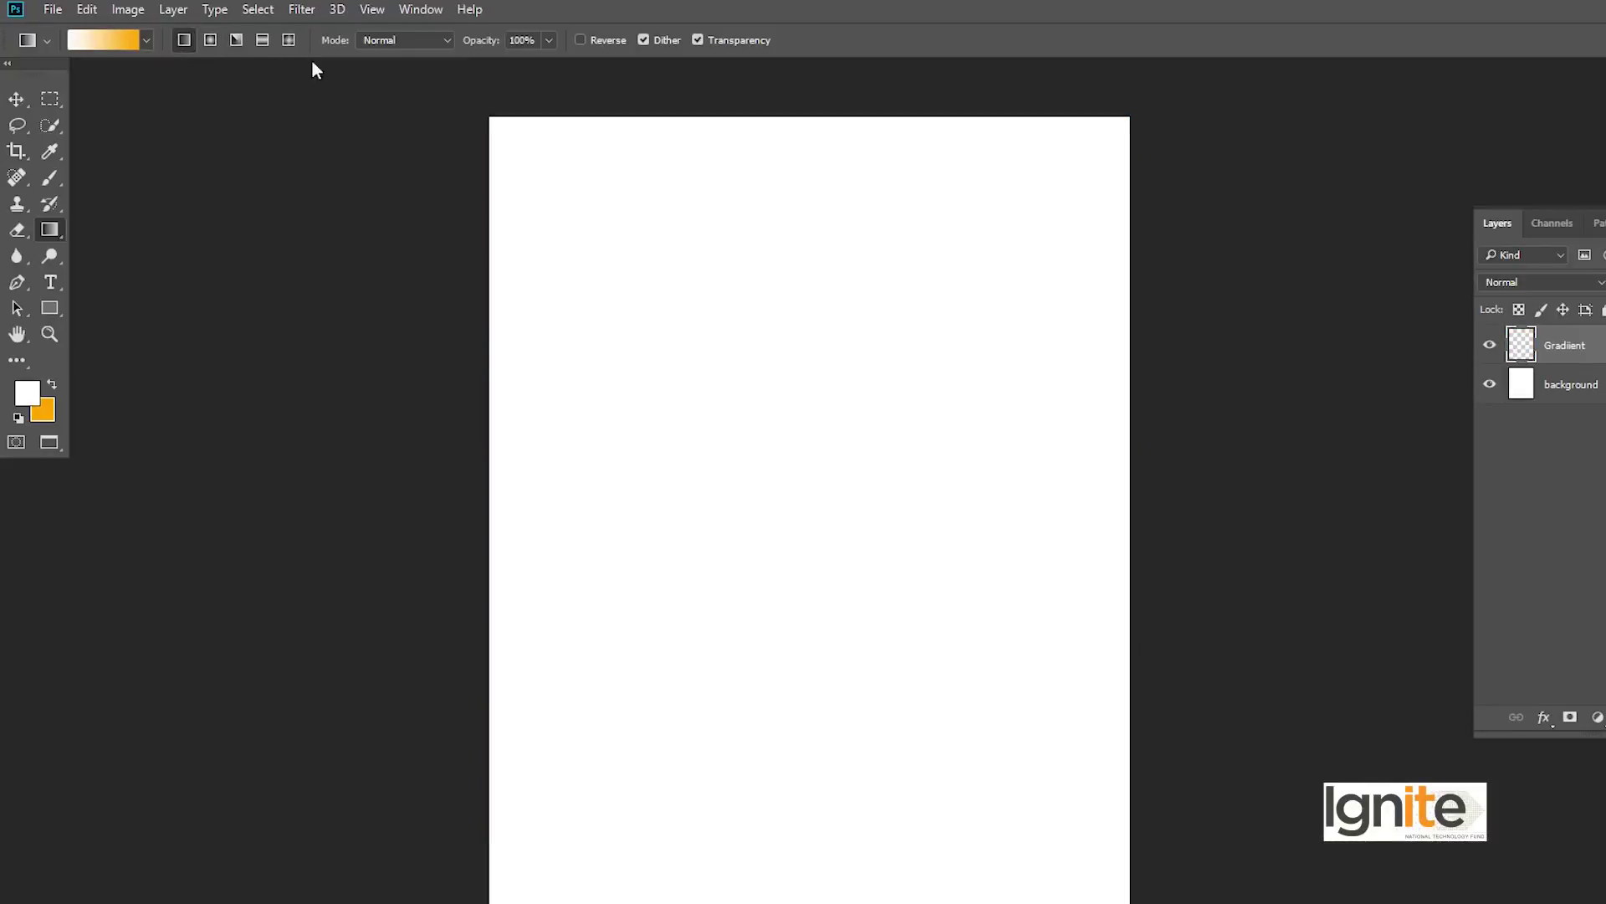
pyautogui.moveTo(1156, 264); pyautogui.dragTo(1429, 133)
pyautogui.hotkey('ctrl', 'z')
pyautogui.moveTo(854, 443); pyautogui.dragTo(1272, 902)
pyautogui.hotkey('ctrl', 'z')
pyautogui.moveTo(741, 448)
pyautogui.mouseDown()
pyautogui.moveTo(194, 339)
pyautogui.moveTo(157, 298)
pyautogui.mouseUp()
pyautogui.hotkey('ctrl', 'z')
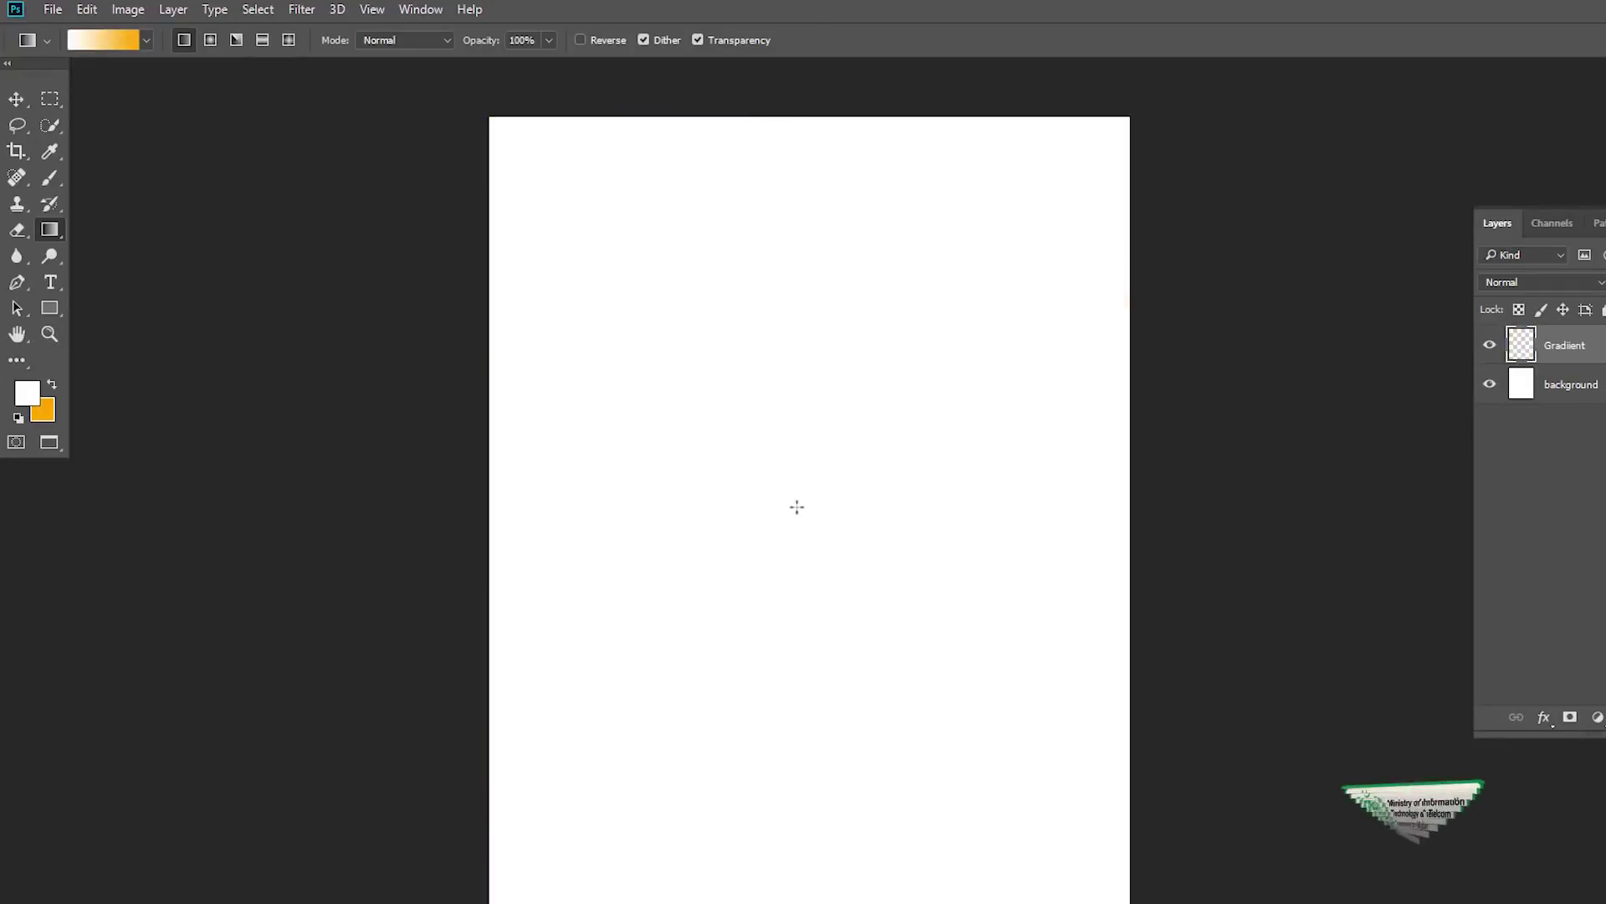
pyautogui.moveTo(790, 475); pyautogui.dragTo(1314, 516)
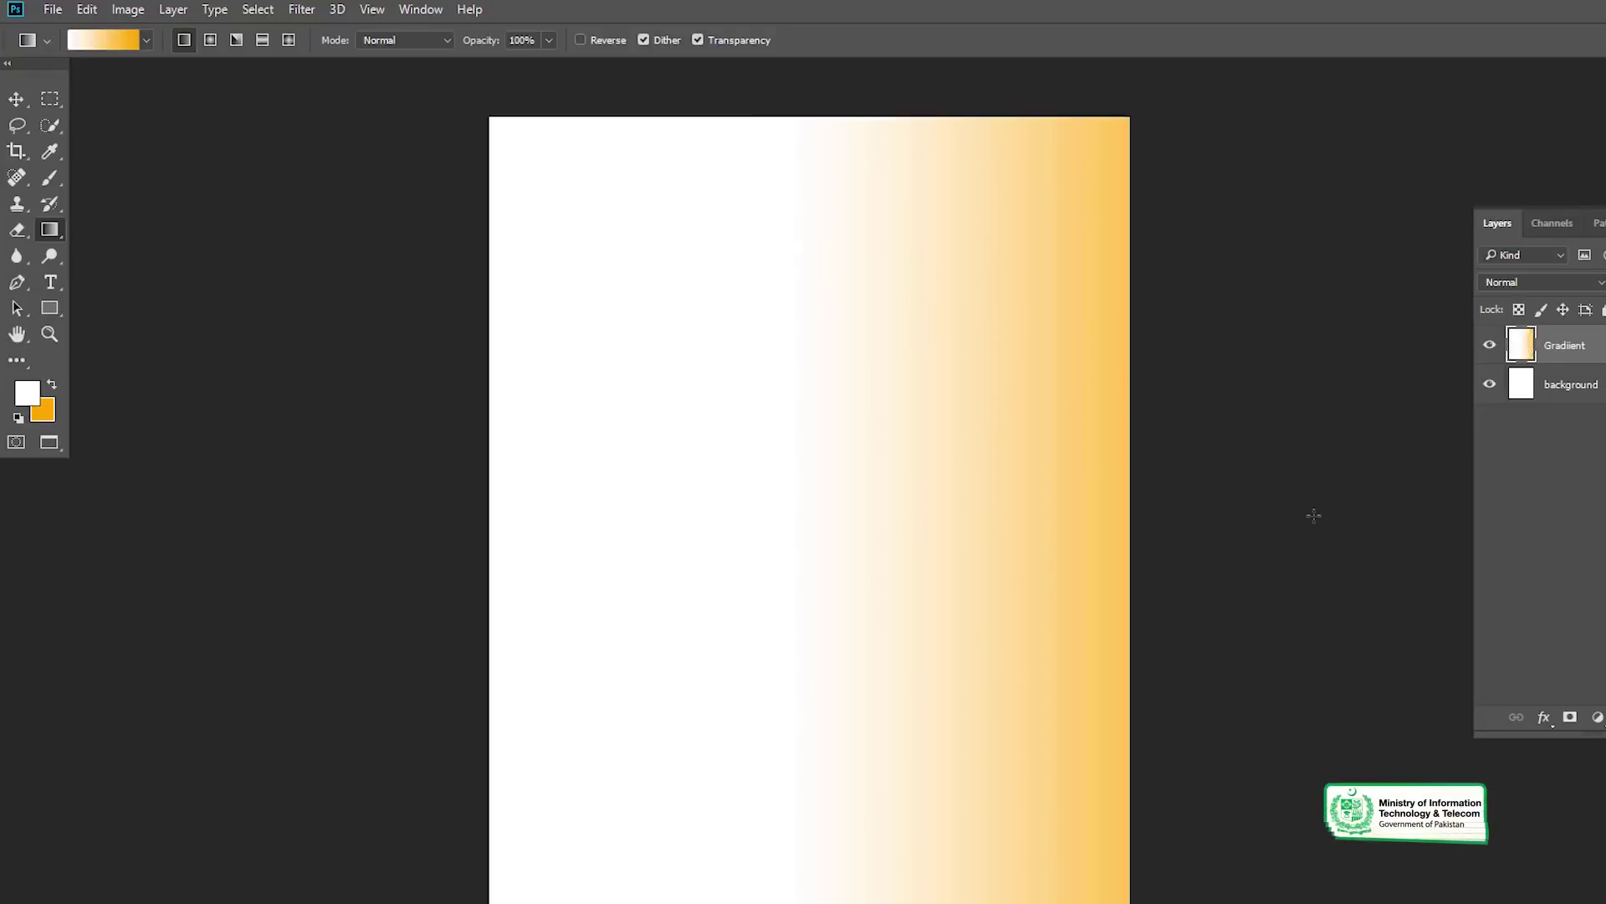
pyautogui.hotkey('ctrl', 'z')
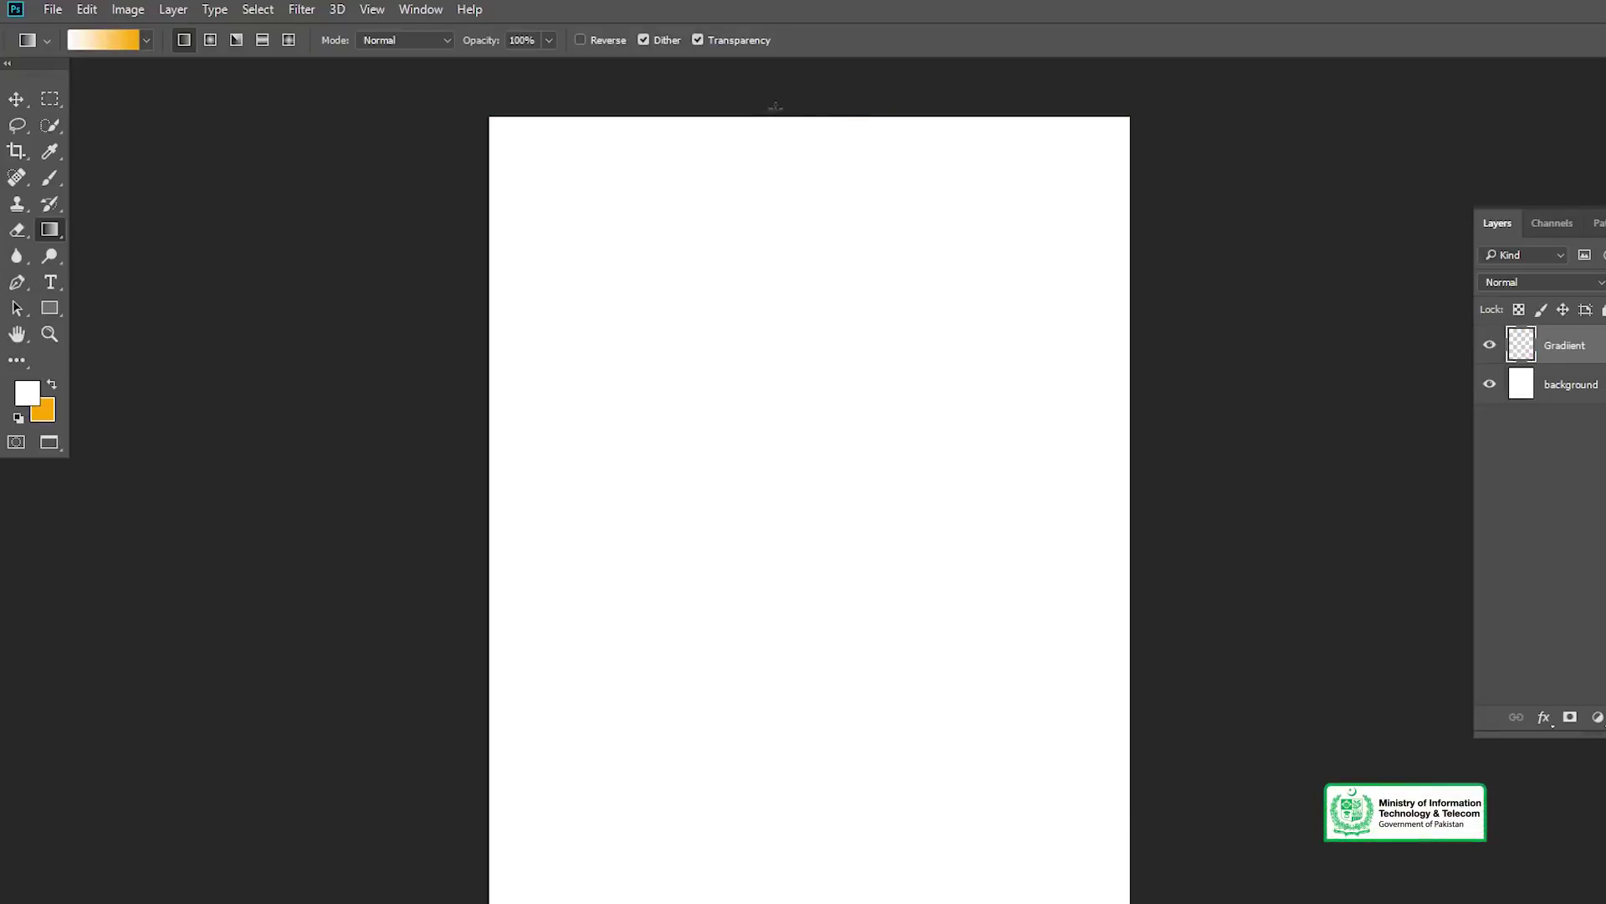
pyautogui.moveTo(807, 143)
pyautogui.mouseDown()
pyautogui.moveTo(817, 616)
pyautogui.moveTo(805, 587)
pyautogui.mouseUp()
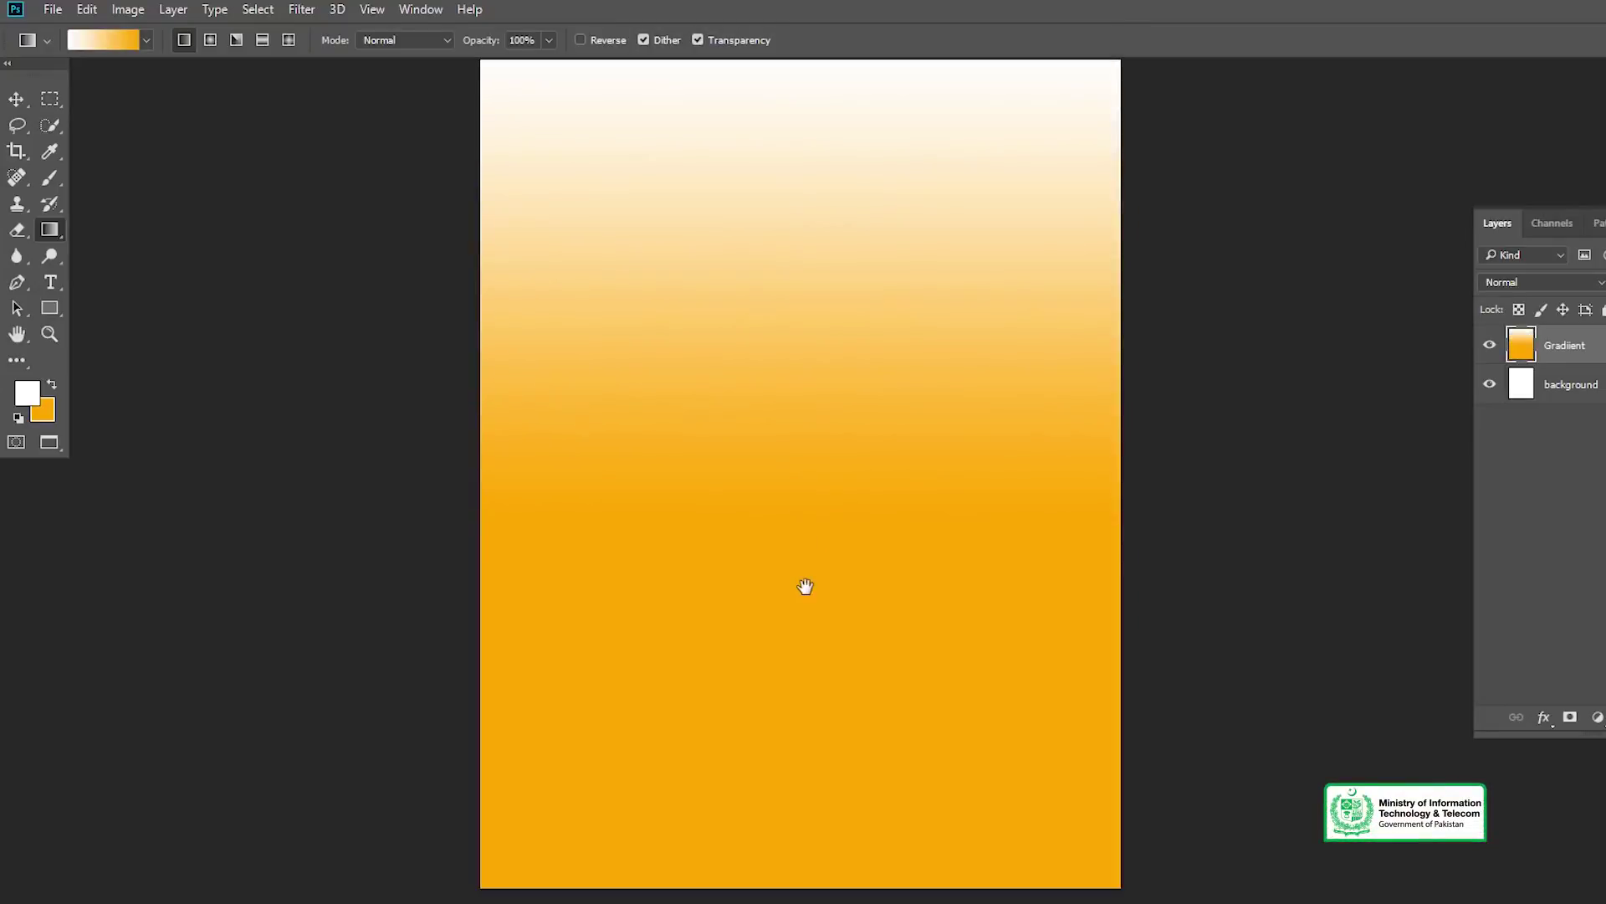
pyautogui.hotkey('ctrl', 'z')
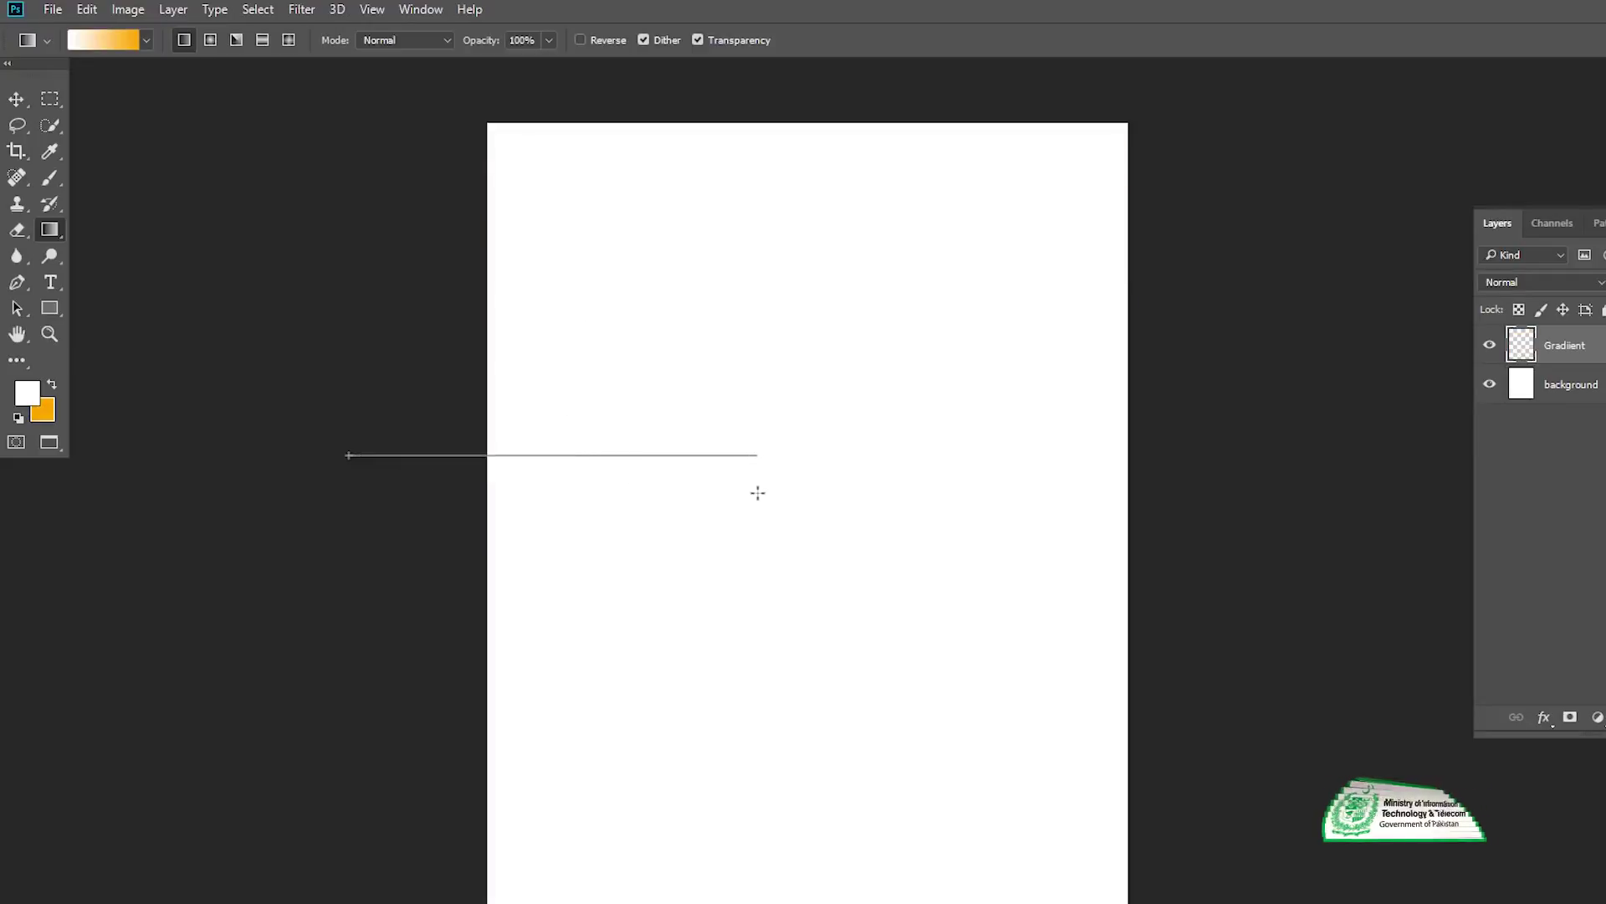
pyautogui.moveTo(634, 485); pyautogui.dragTo(757, 491)
pyautogui.hotkey('ctrl', 'z')
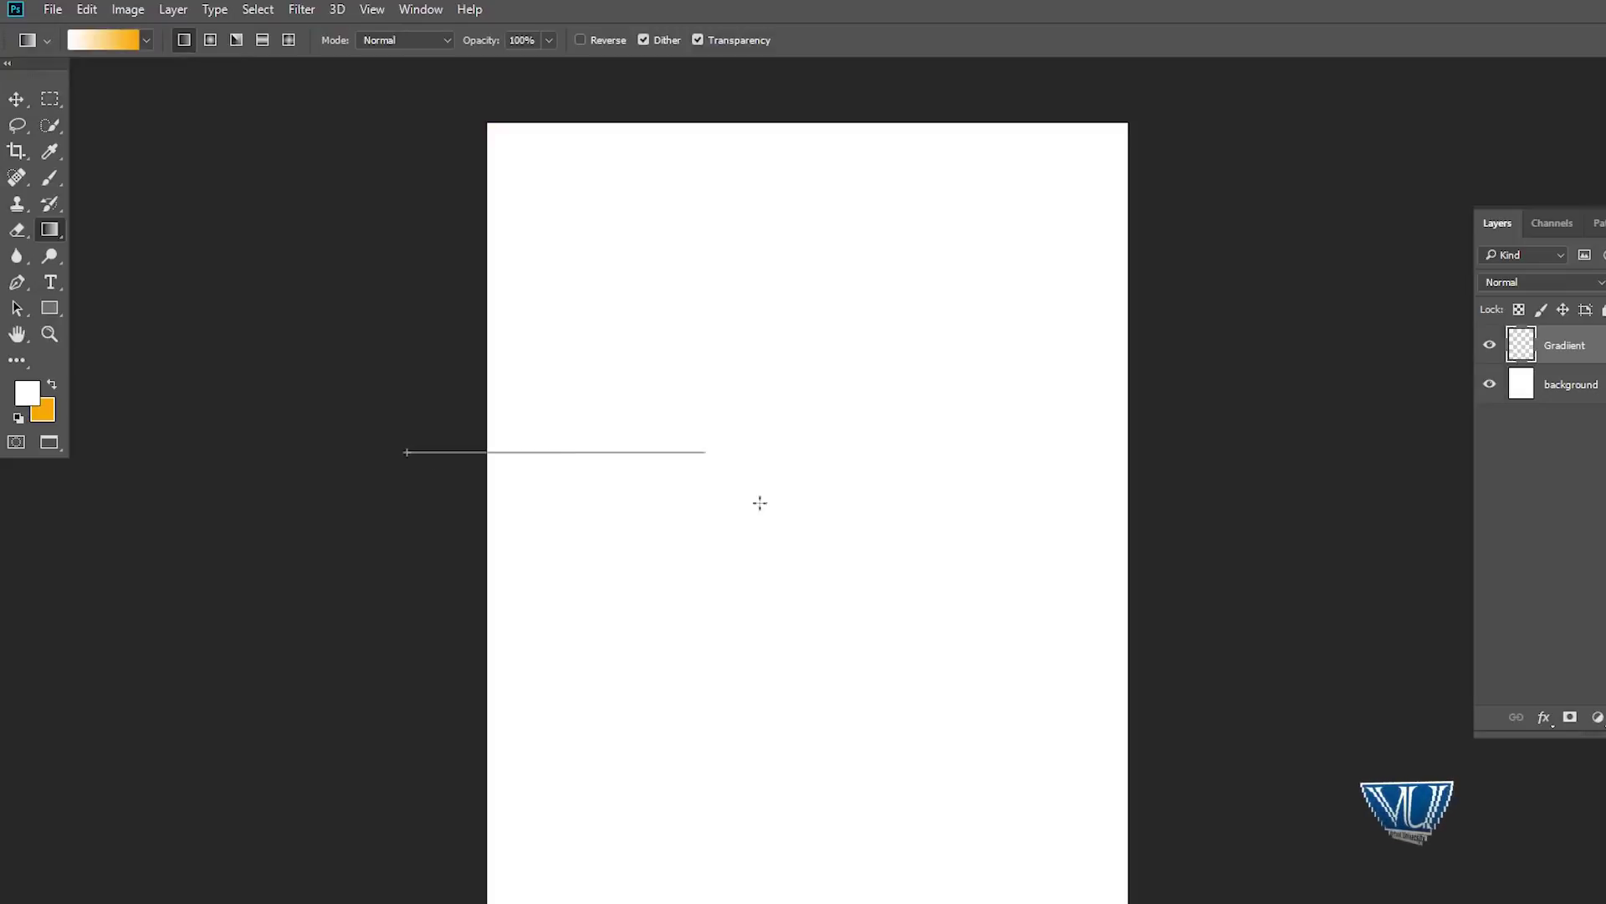
pyautogui.moveTo(405, 452); pyautogui.dragTo(916, 452)
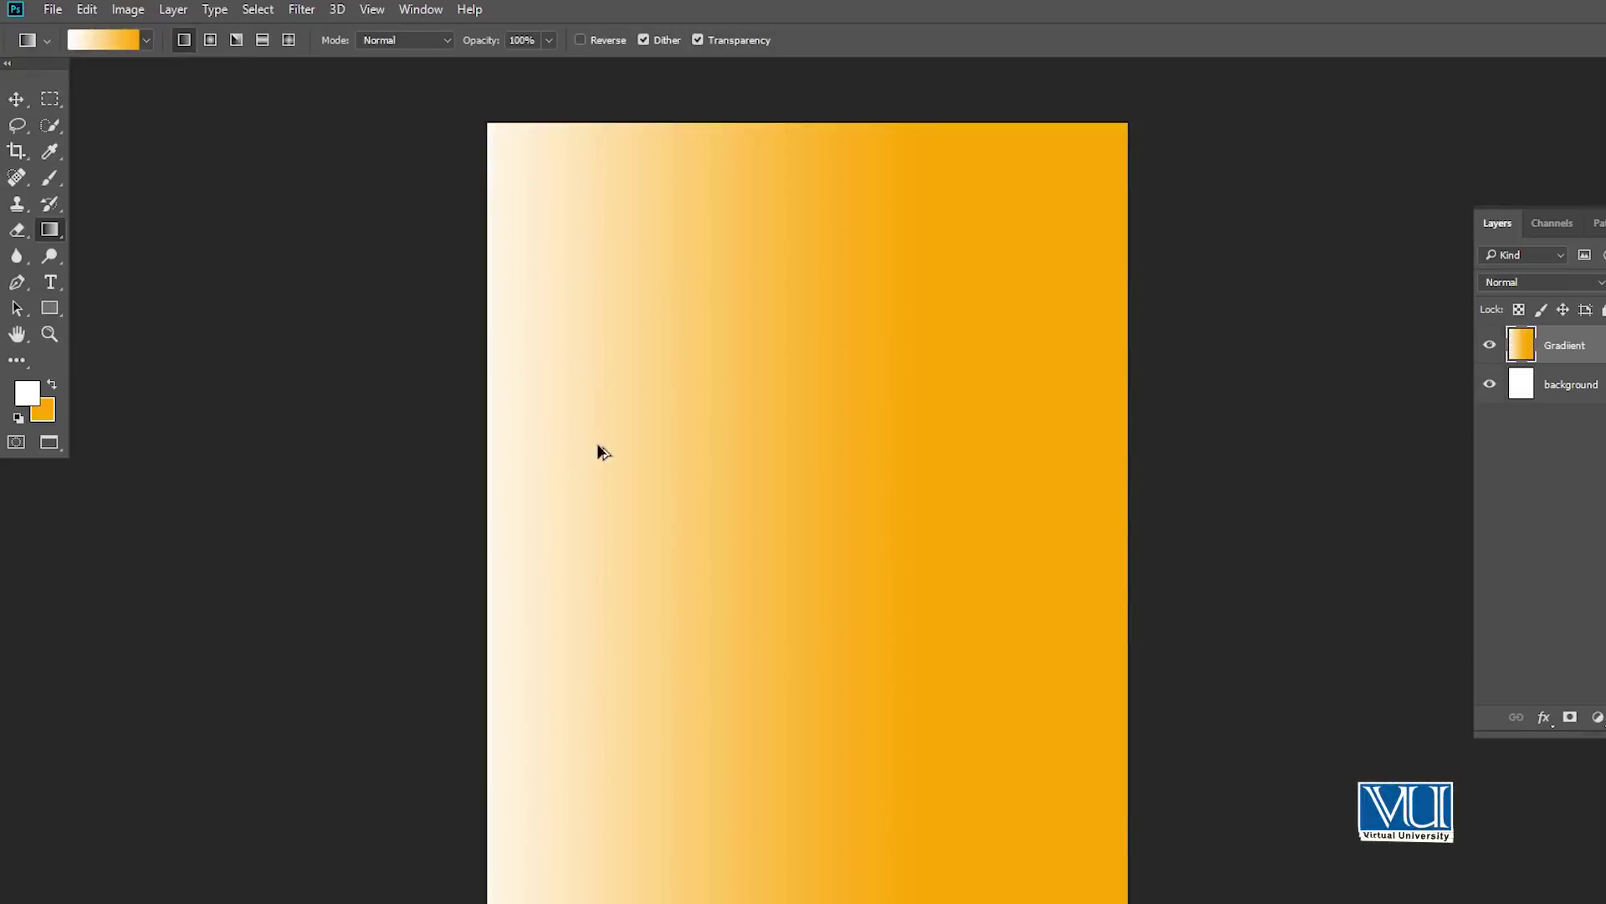
pyautogui.hotkey('ctrl', 'z')
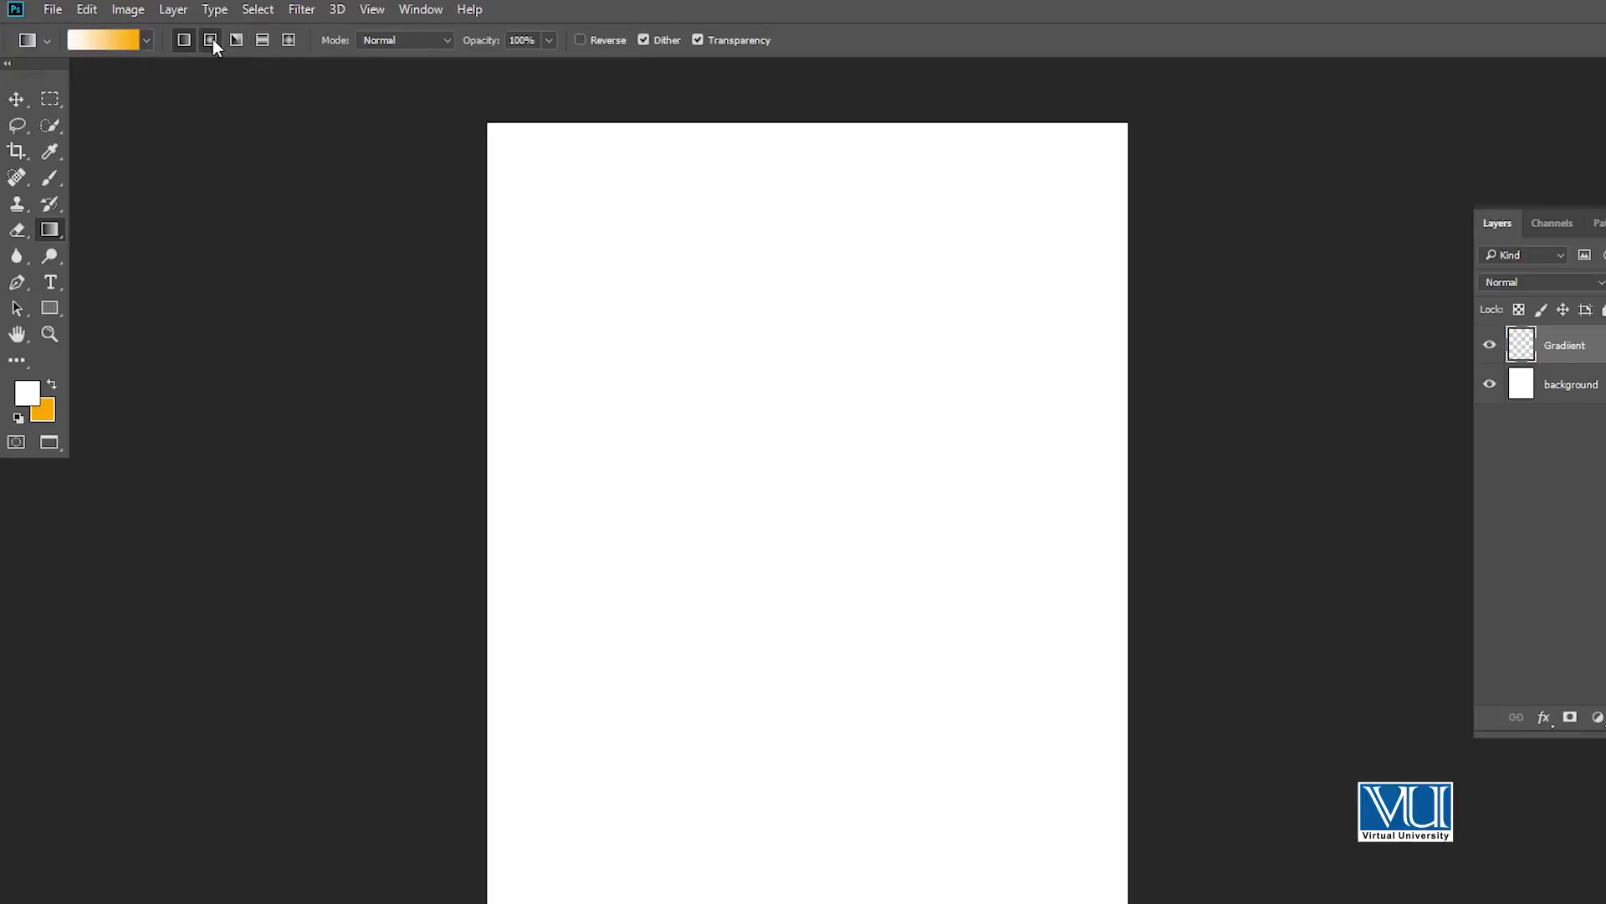
pyautogui.moveTo(810, 527); pyautogui.dragTo(1328, 544)
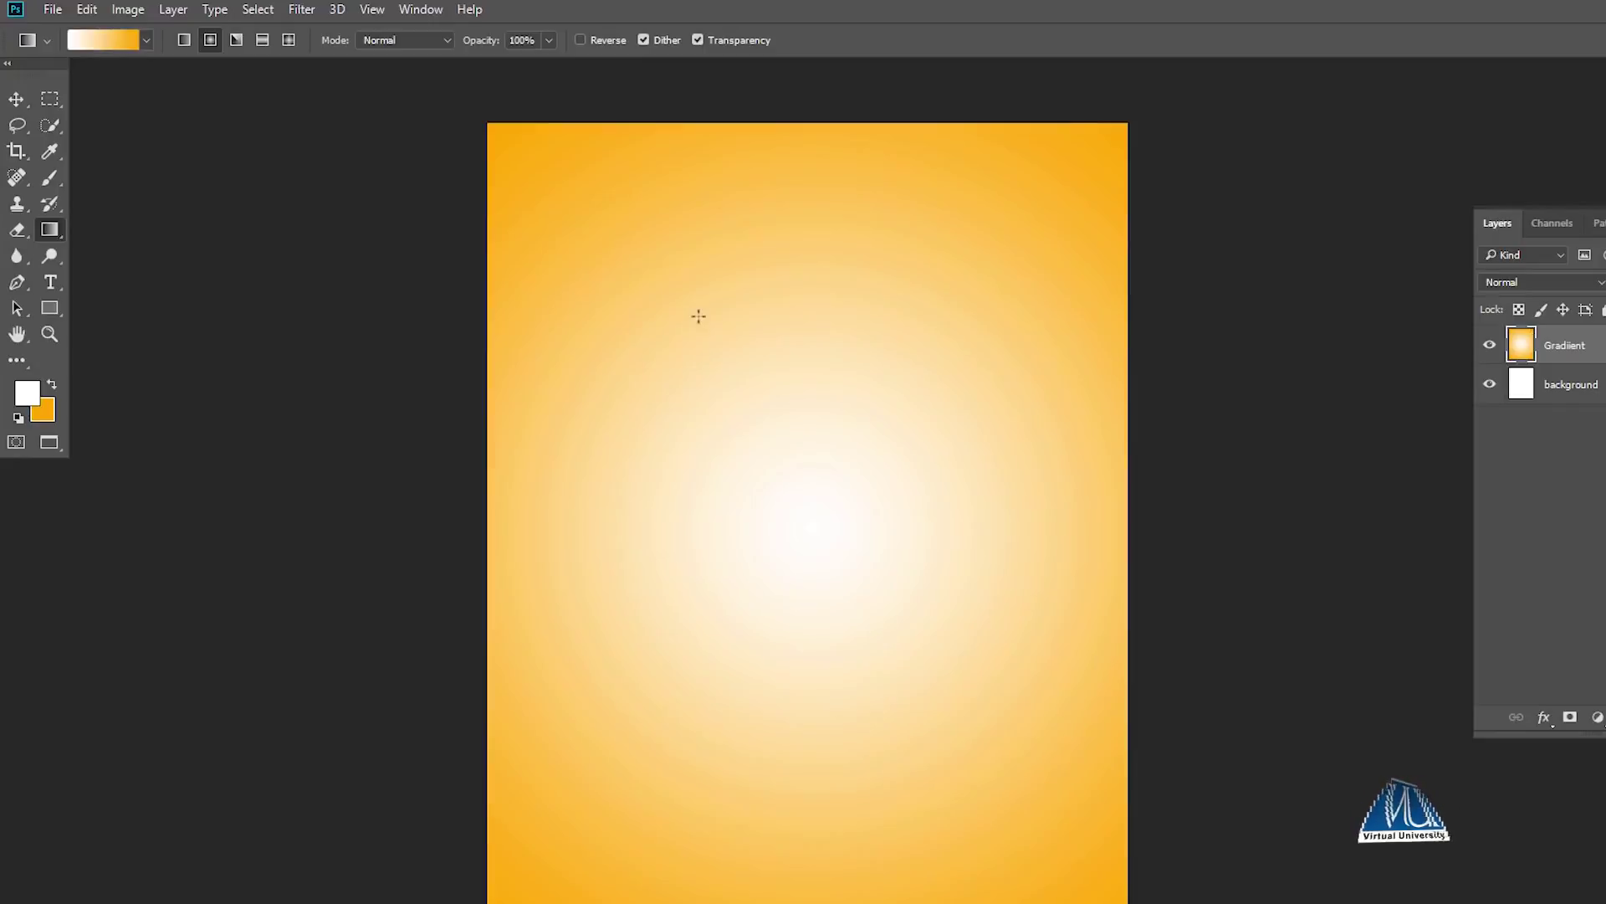
pyautogui.hotkey('ctrl', 'z')
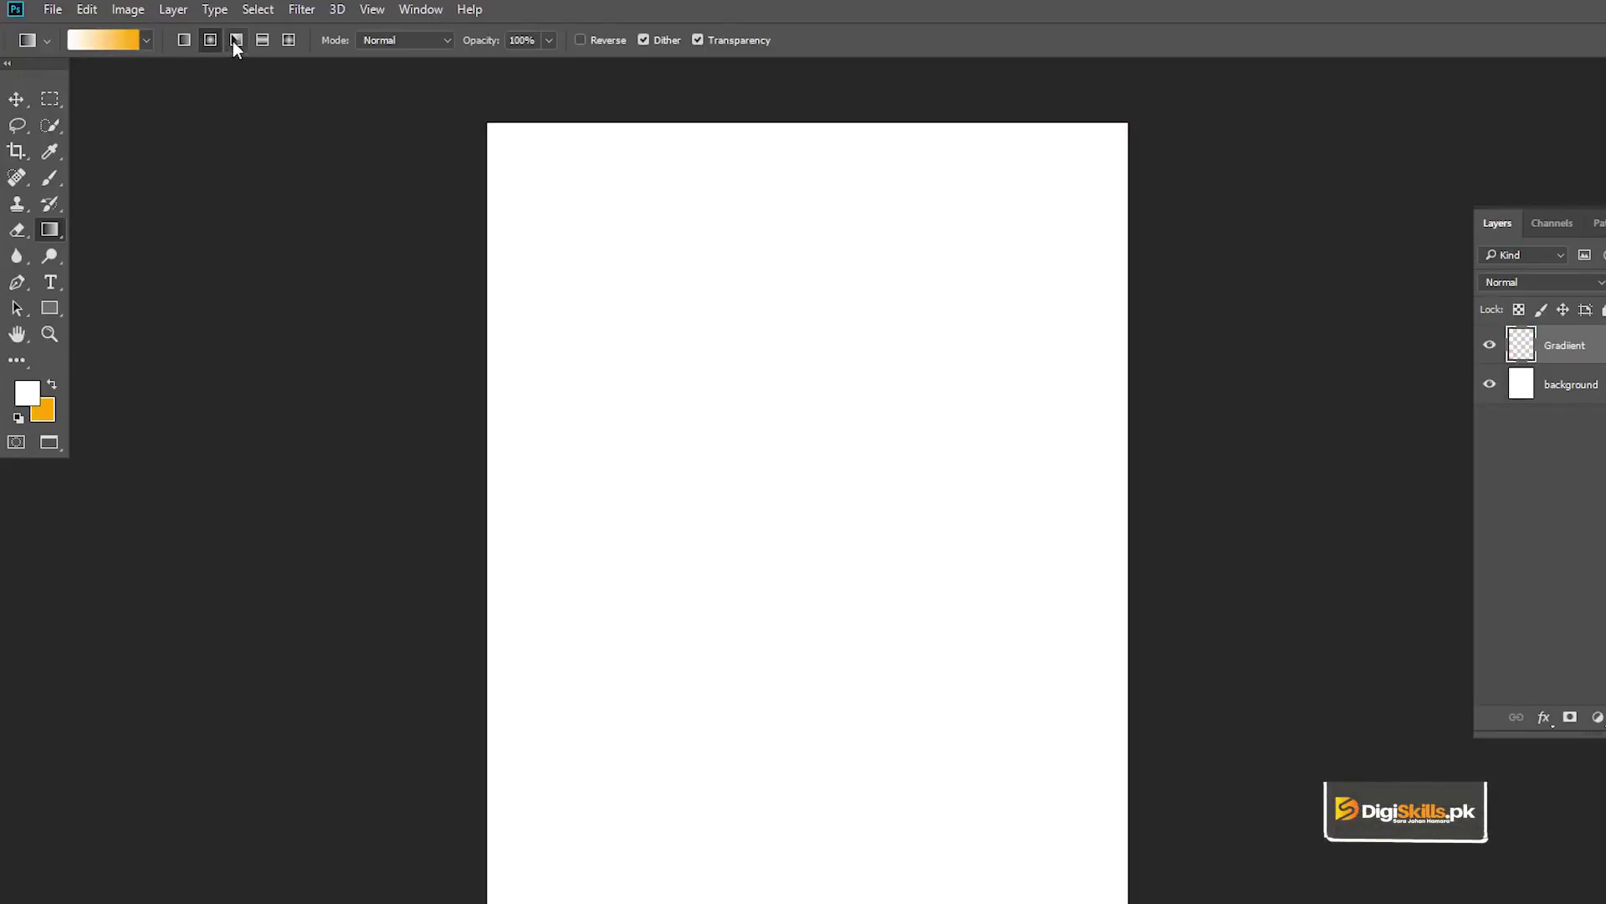
pyautogui.moveTo(892, 475); pyautogui.dragTo(1252, 477)
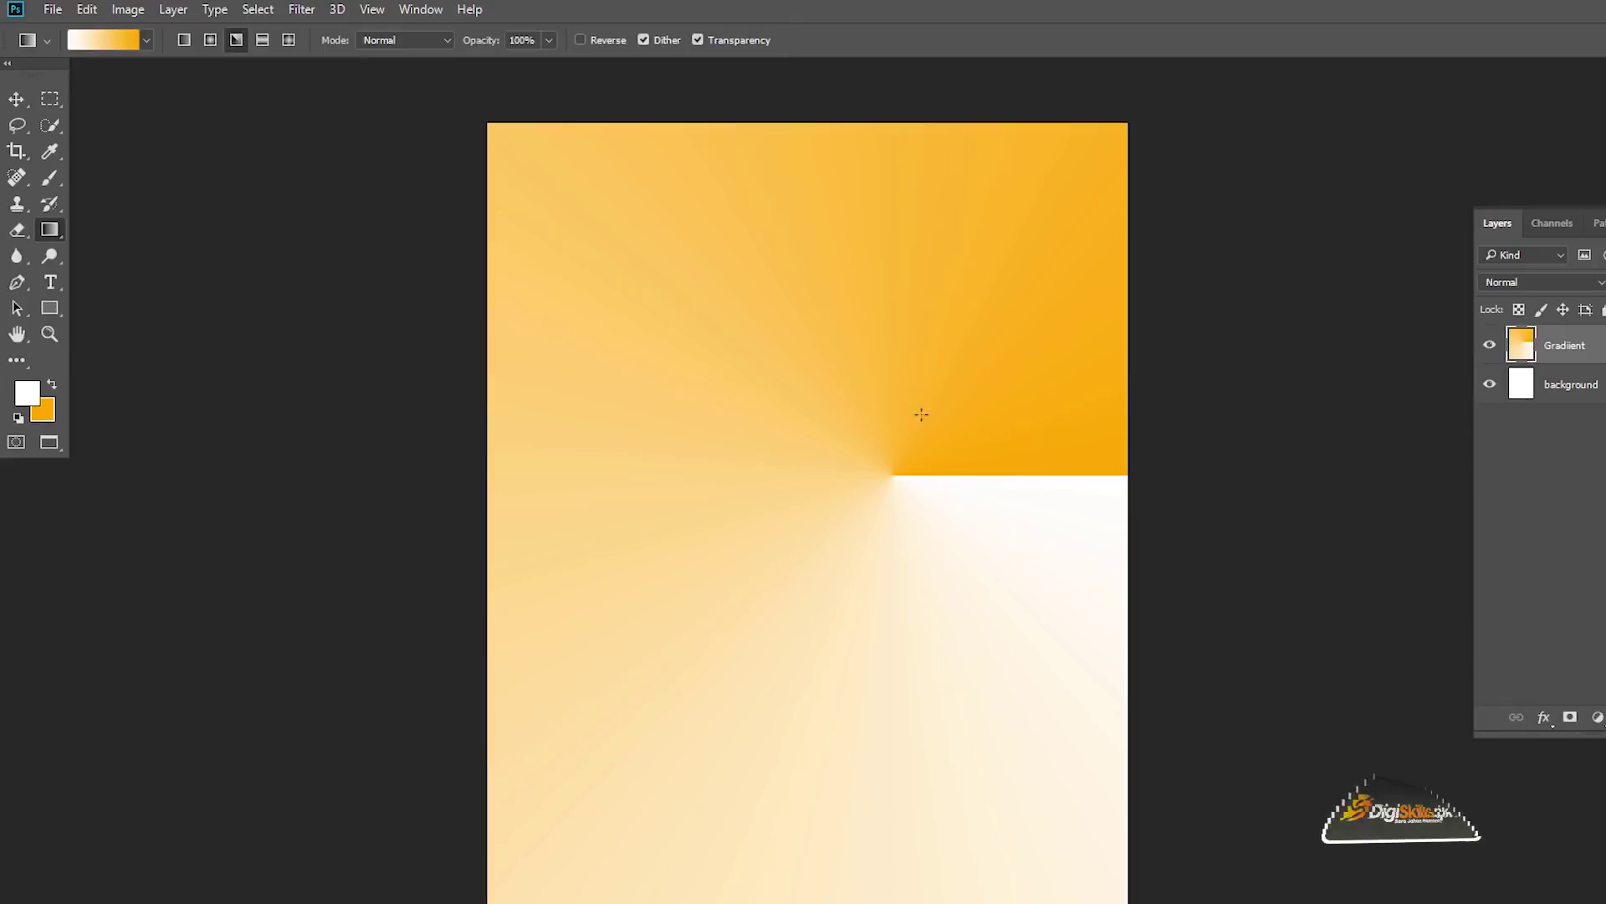
pyautogui.hotkey('ctrl', 'z')
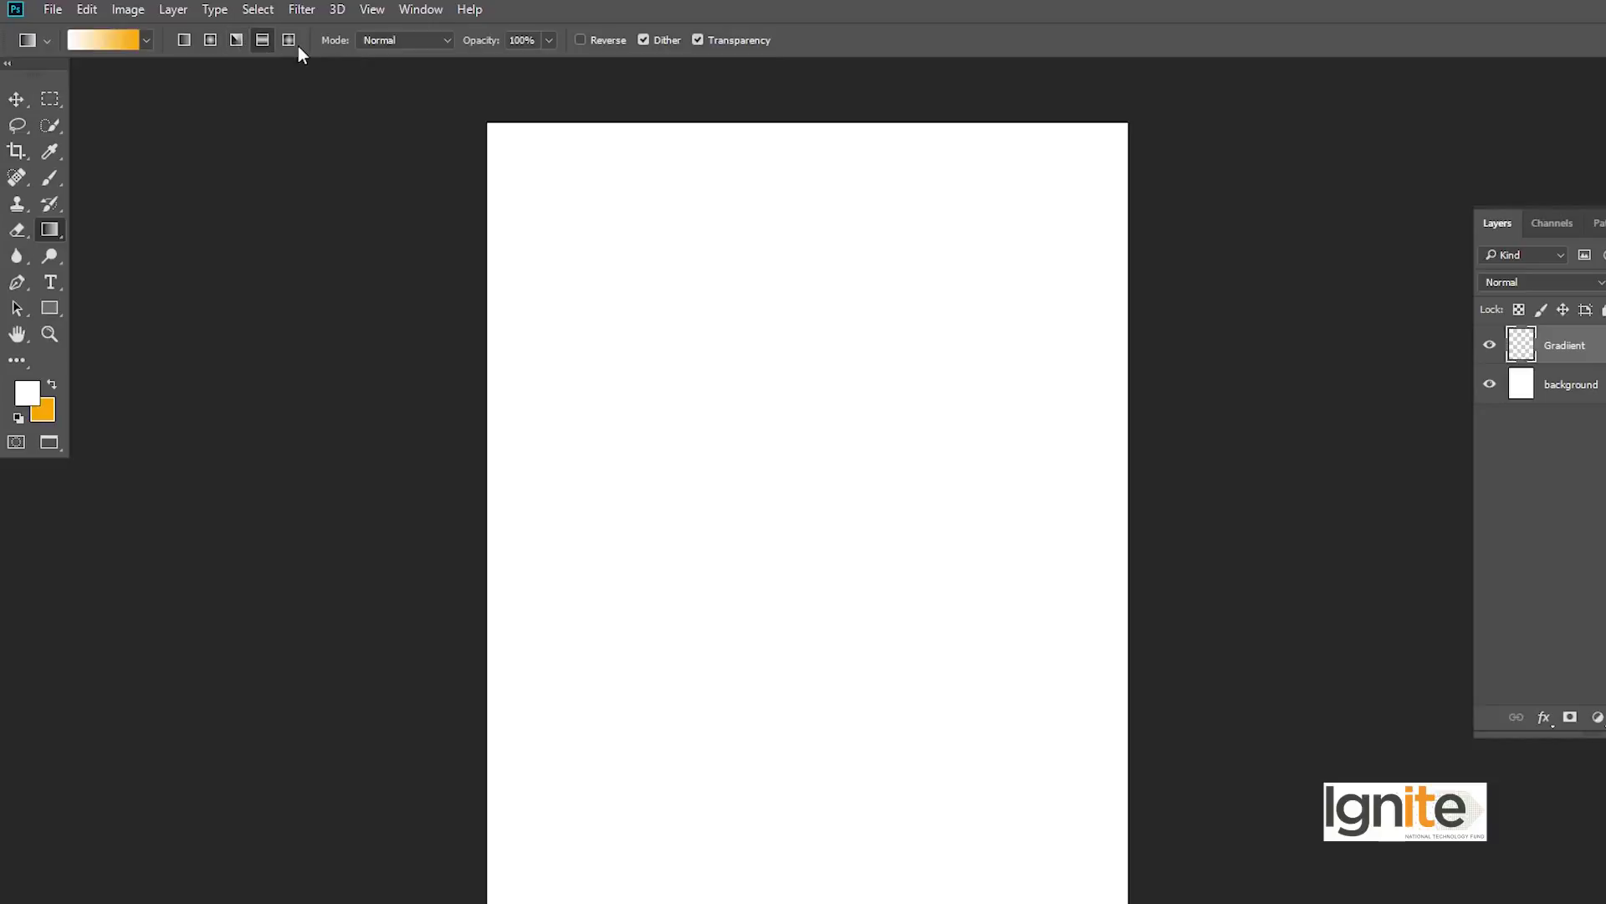
pyautogui.moveTo(798, 495); pyautogui.dragTo(1245, 494)
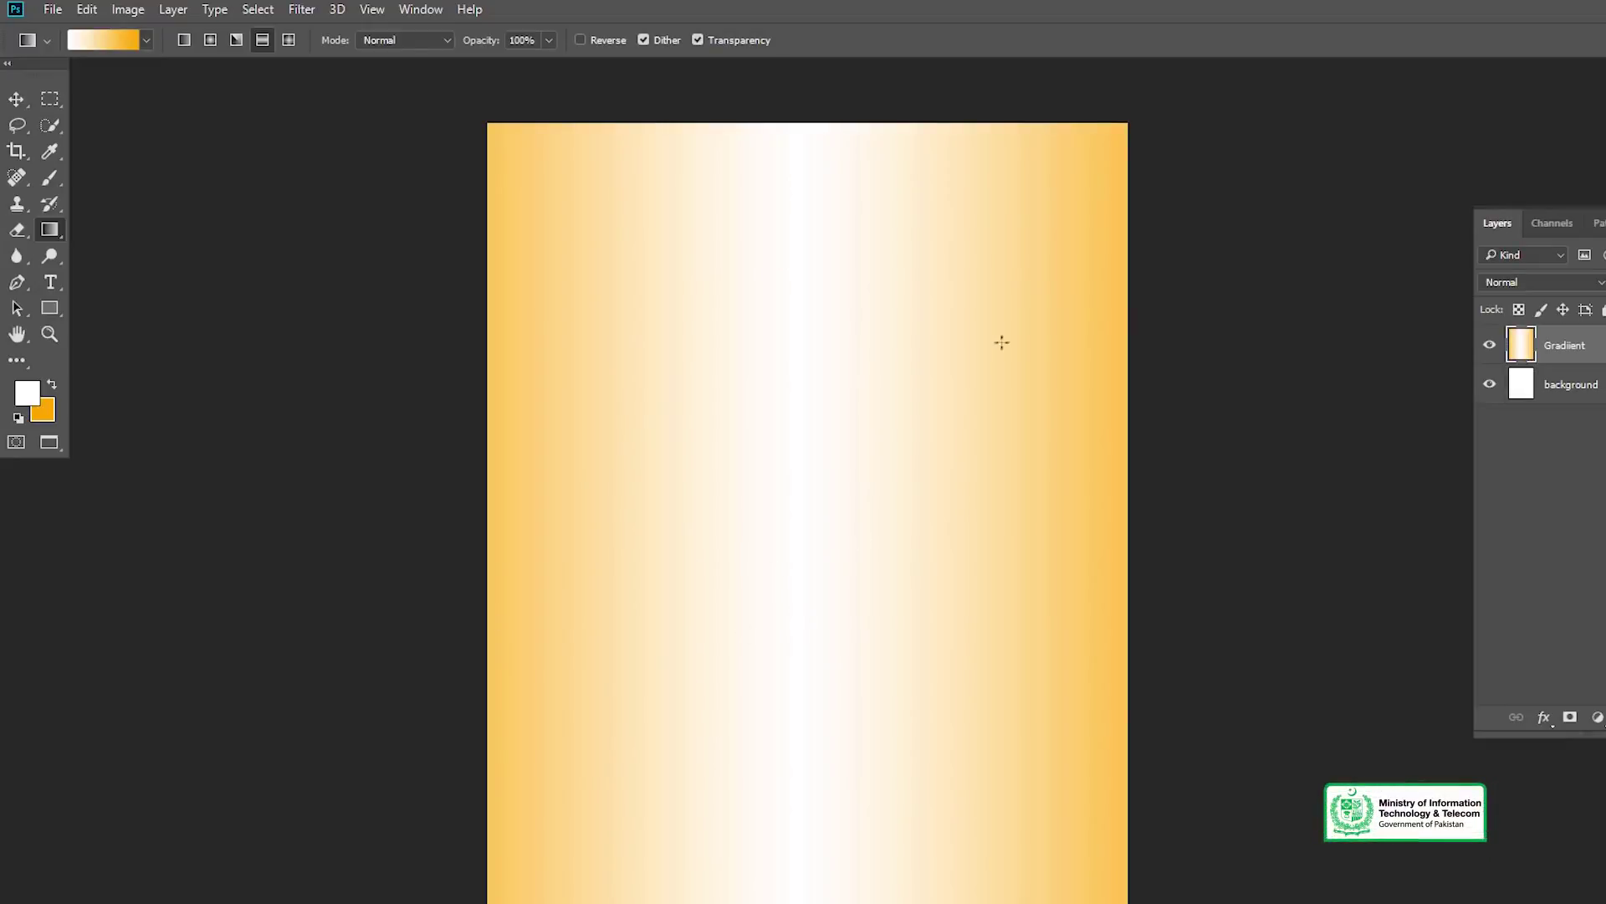
pyautogui.hotkey('ctrl', 'z')
pyautogui.moveTo(922, 491); pyautogui.dragTo(1080, 478)
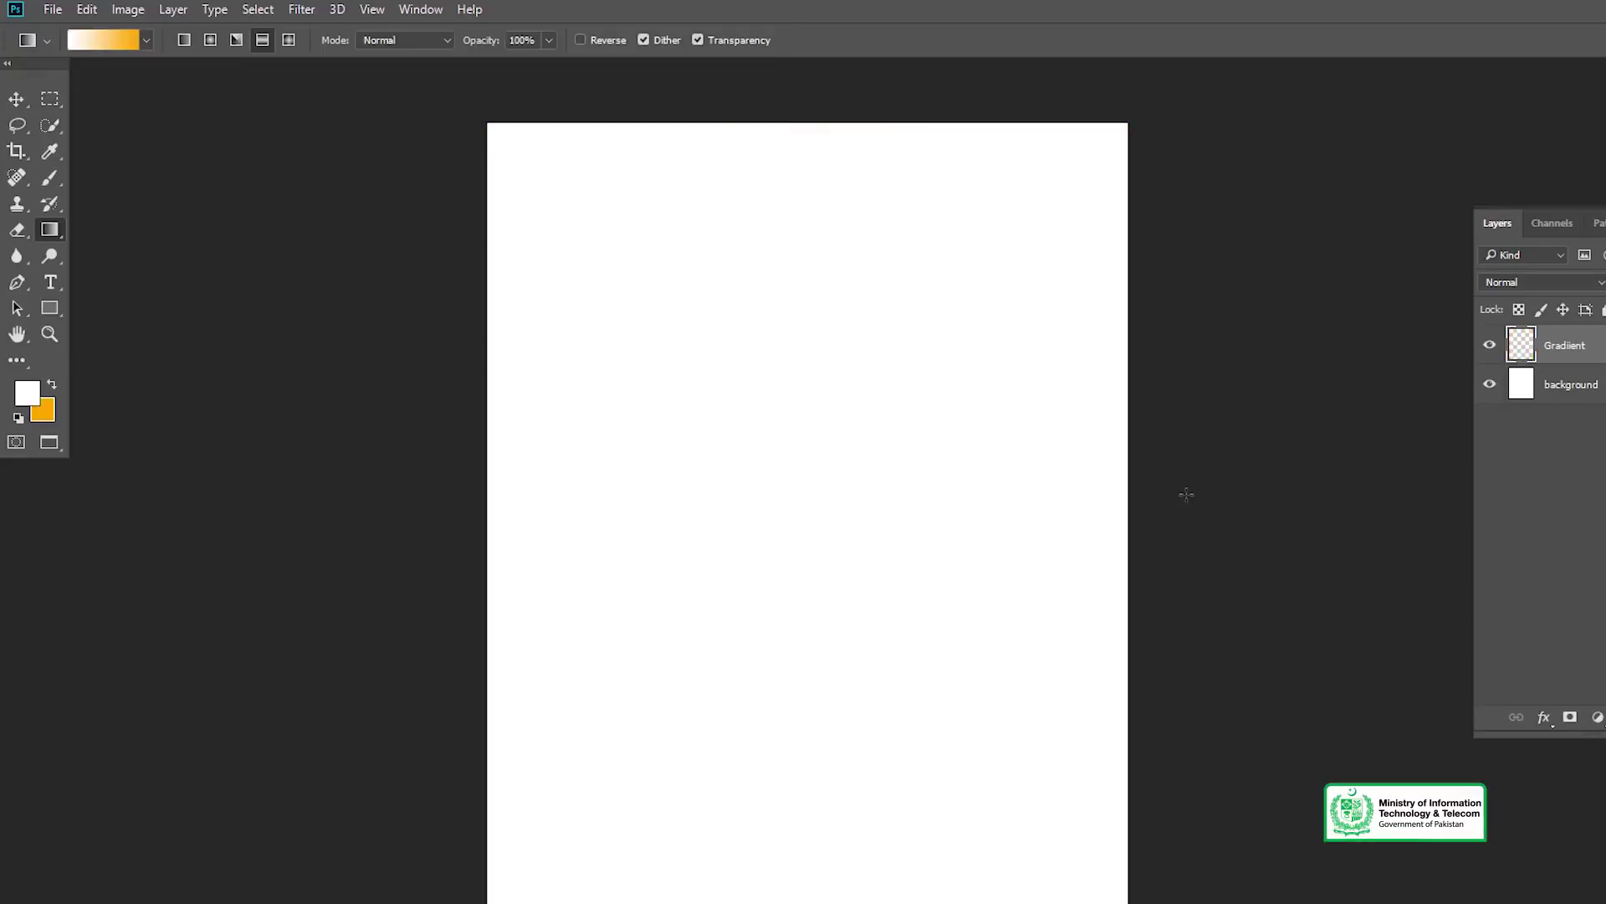
pyautogui.hotkey('ctrl', 'z')
pyautogui.moveTo(802, 294); pyautogui.dragTo(816, 671)
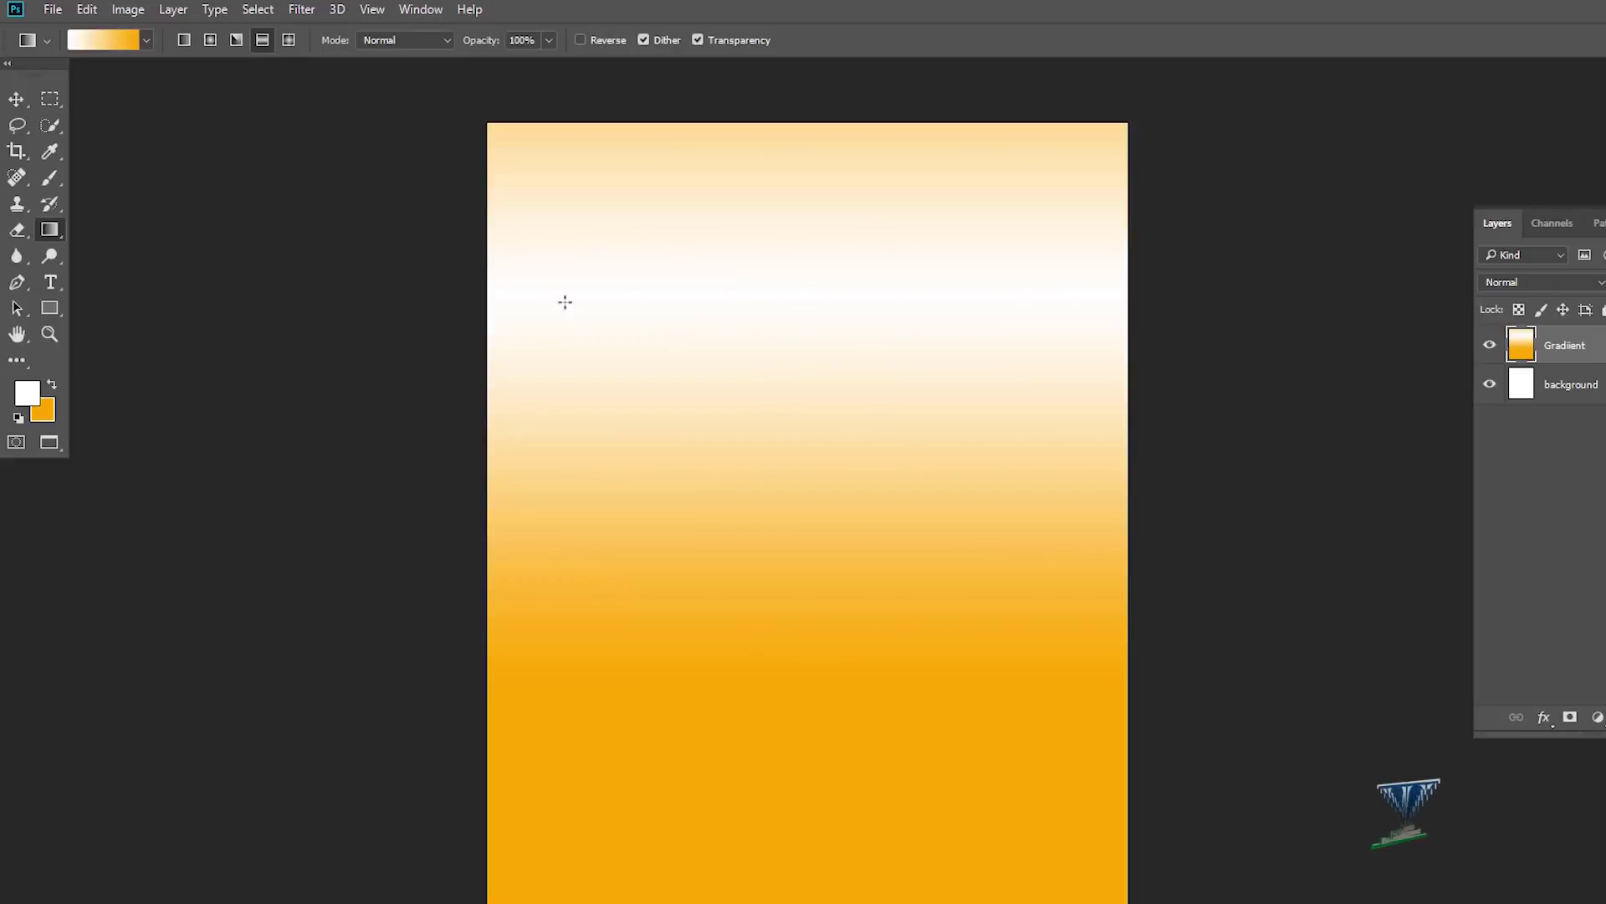
pyautogui.hotkey('ctrl', 'z')
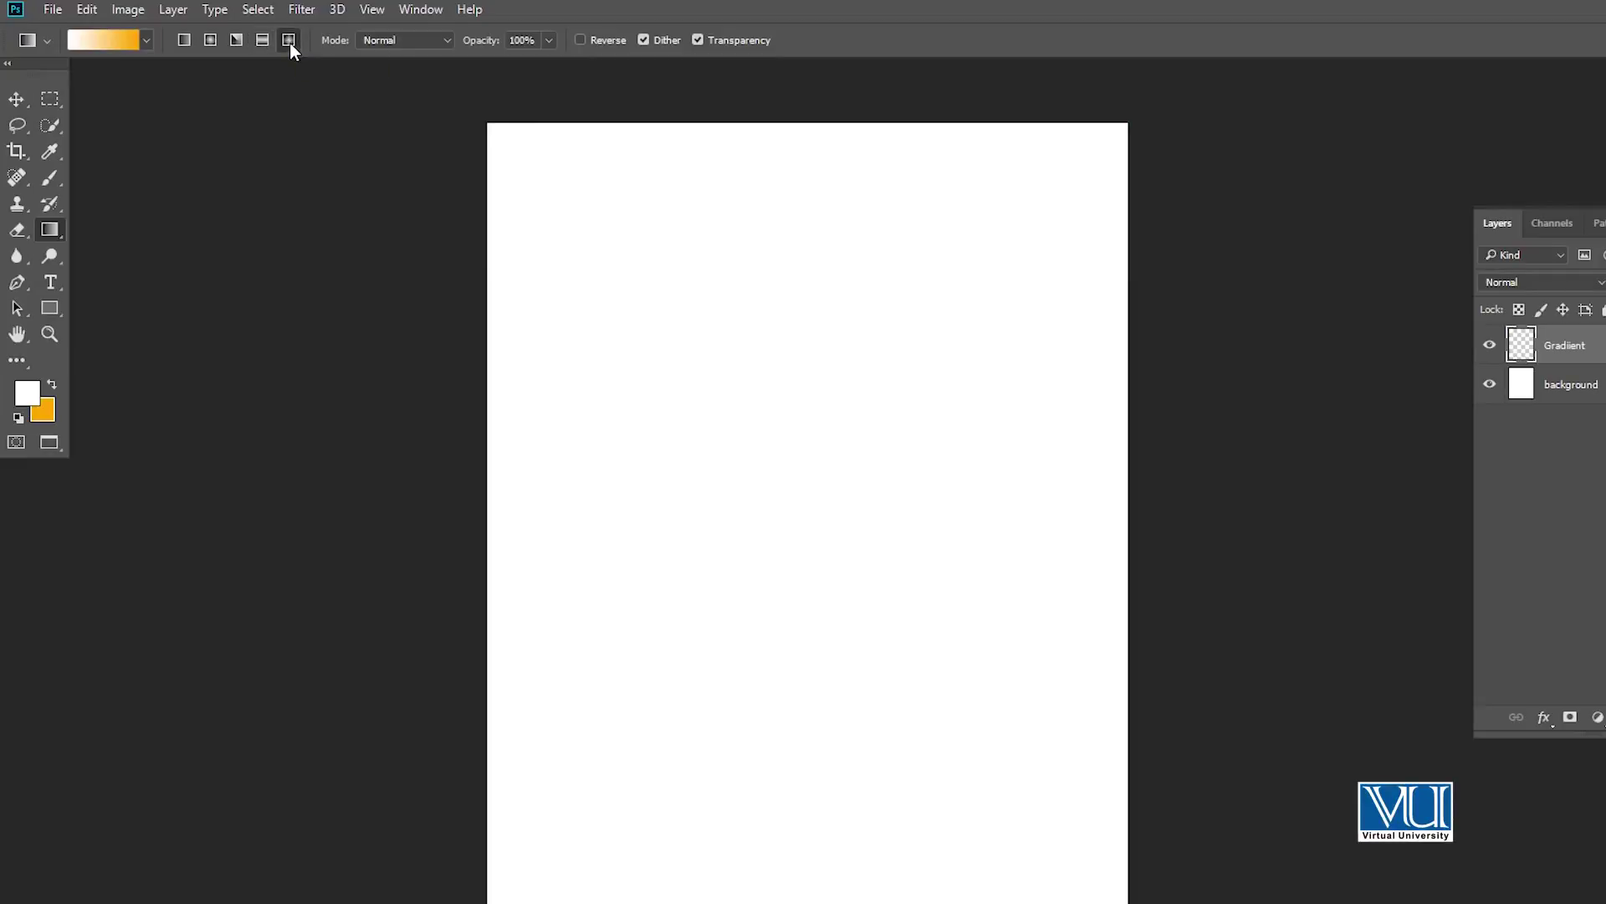
pyautogui.moveTo(767, 542); pyautogui.dragTo(1243, 608)
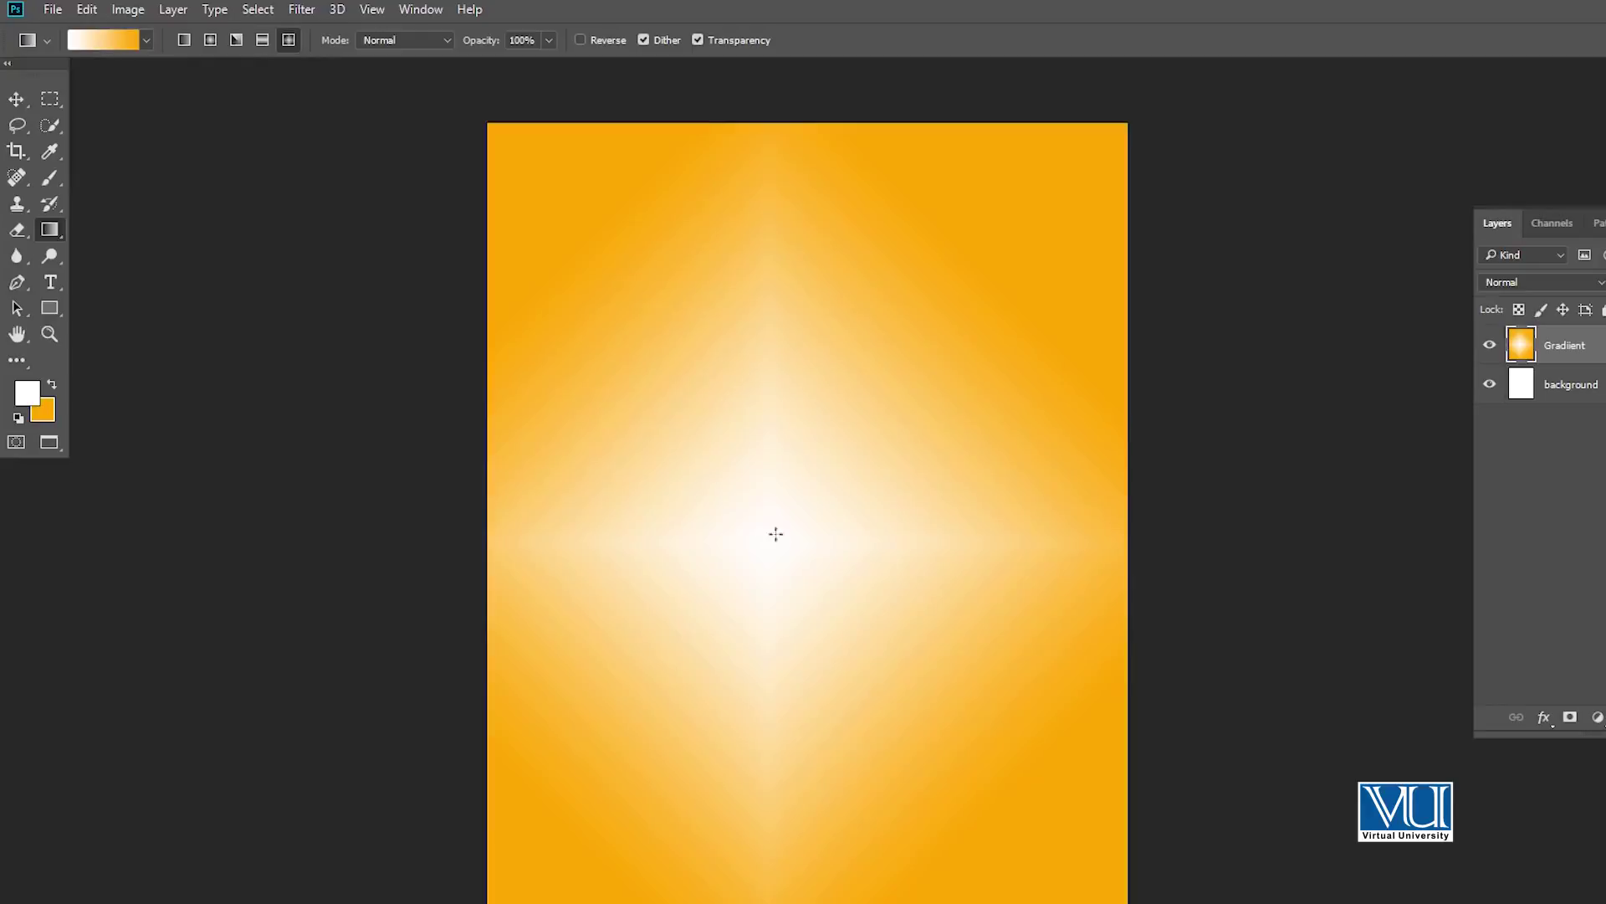
pyautogui.moveTo(834, 507); pyautogui.dragTo(835, 500)
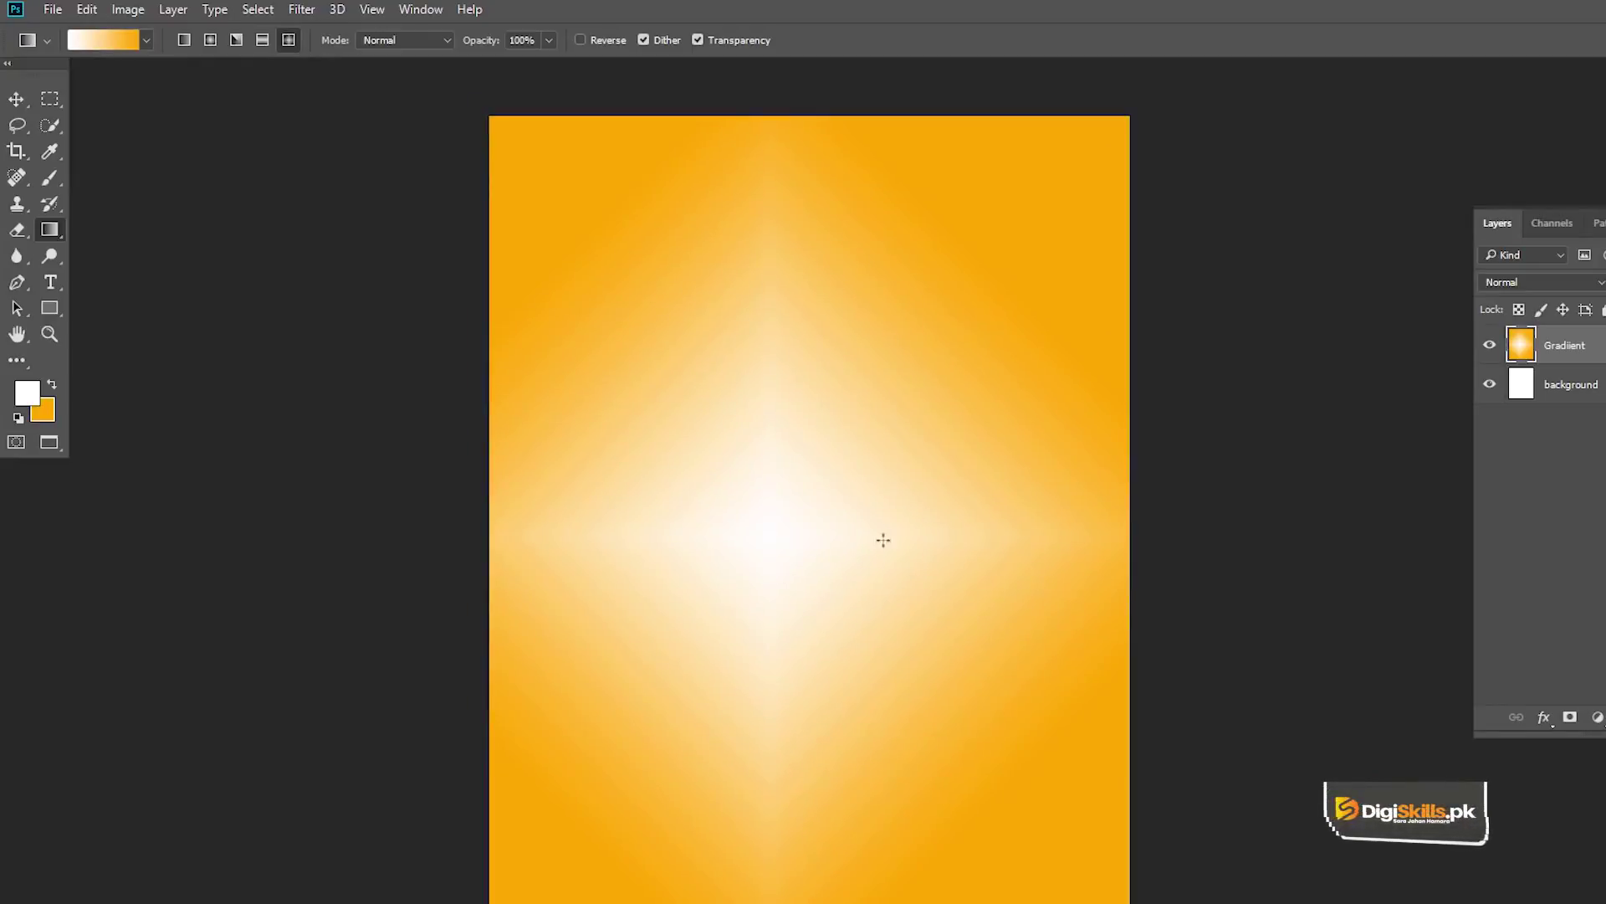
pyautogui.hotkey('ctrl', 'z')
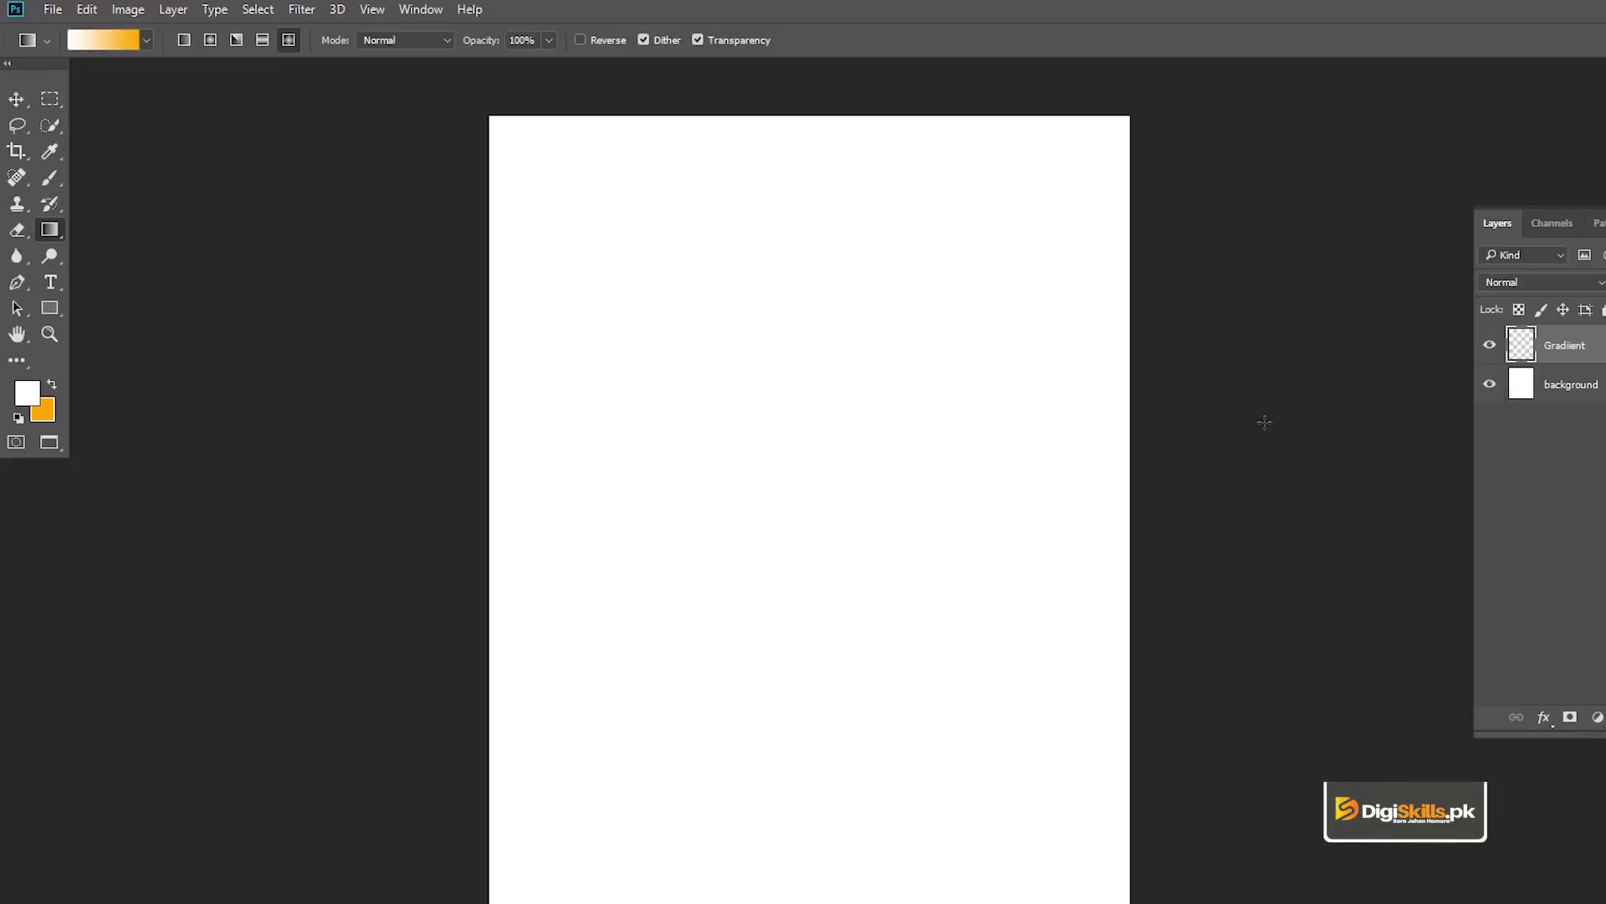
pyautogui.hotkey('ctrl', 'z')
pyautogui.hotkey('ctrl', 'z')
# - Set the foreground colour to blue 1e00ff
pyautogui.click(26, 393)
pyautogui.write('1e00ff')
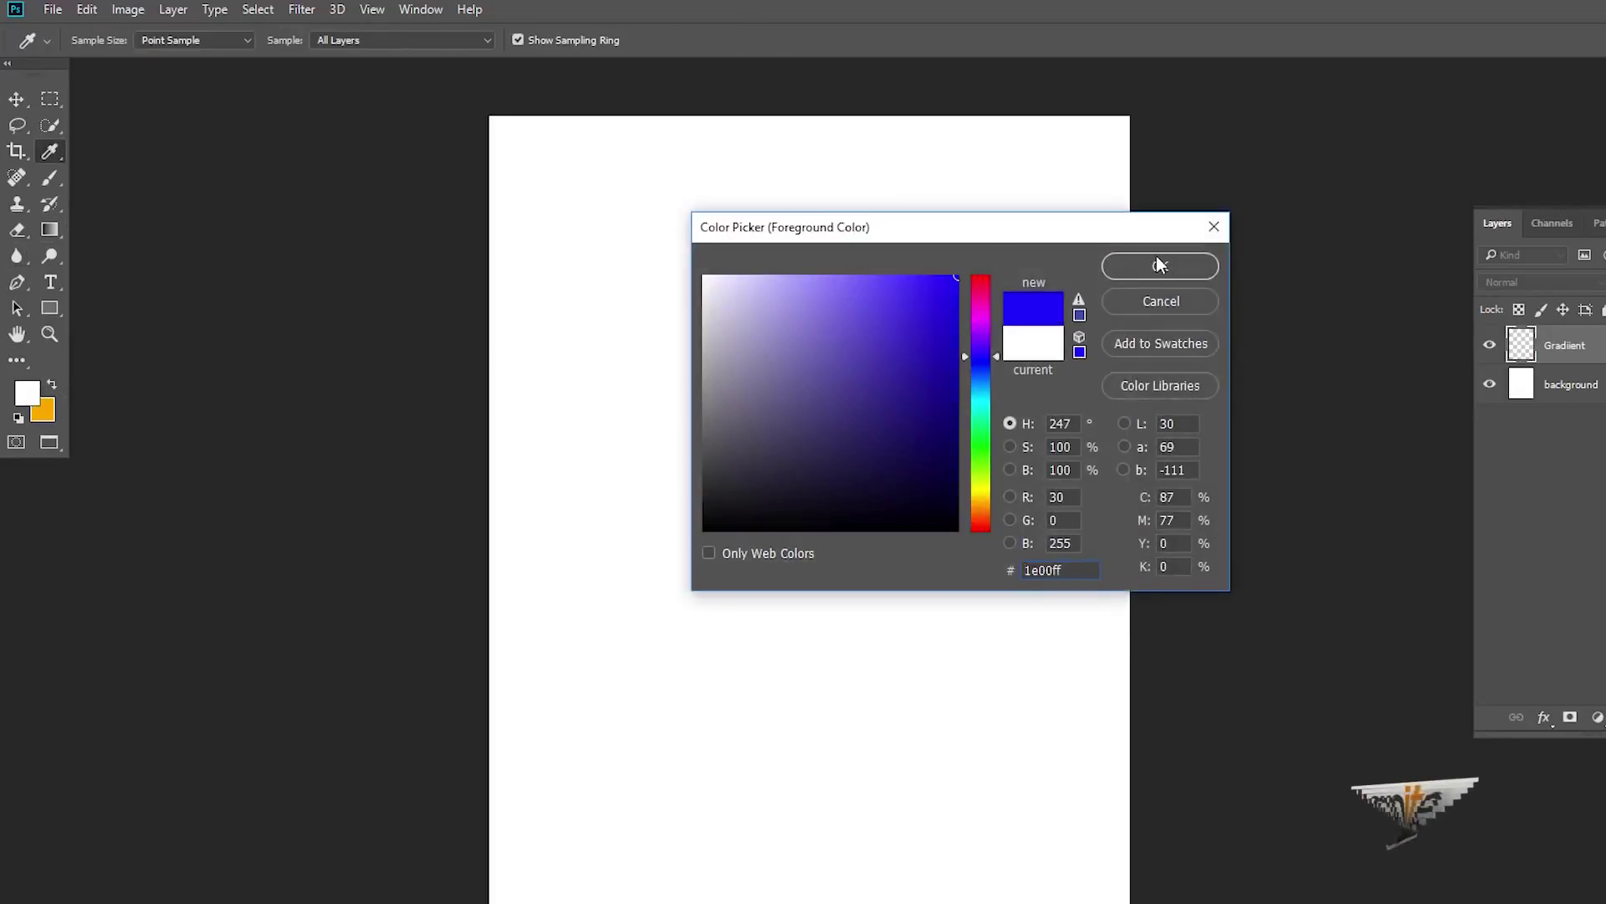
pyautogui.click(1160, 264)
# - Set the background colour to bright green 6cff00 and return to the Gradient tool
pyautogui.click(44, 409)
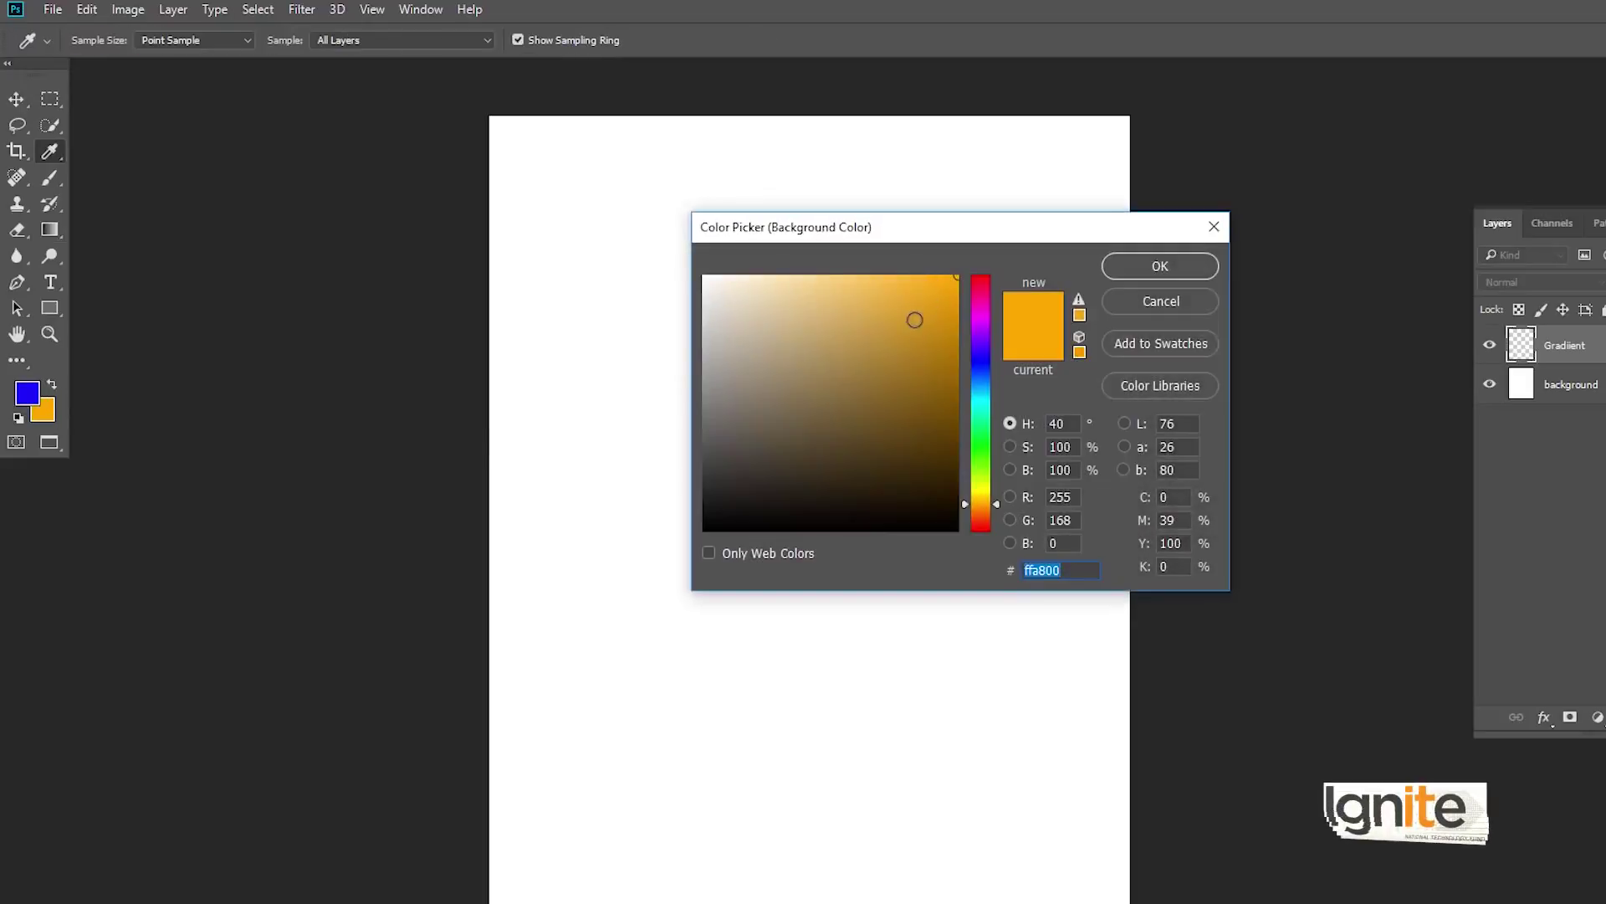
pyautogui.moveTo(986, 355)
pyautogui.mouseDown()
pyautogui.moveTo(985, 485)
pyautogui.moveTo(986, 464)
pyautogui.mouseUp()
pyautogui.click(1156, 267)
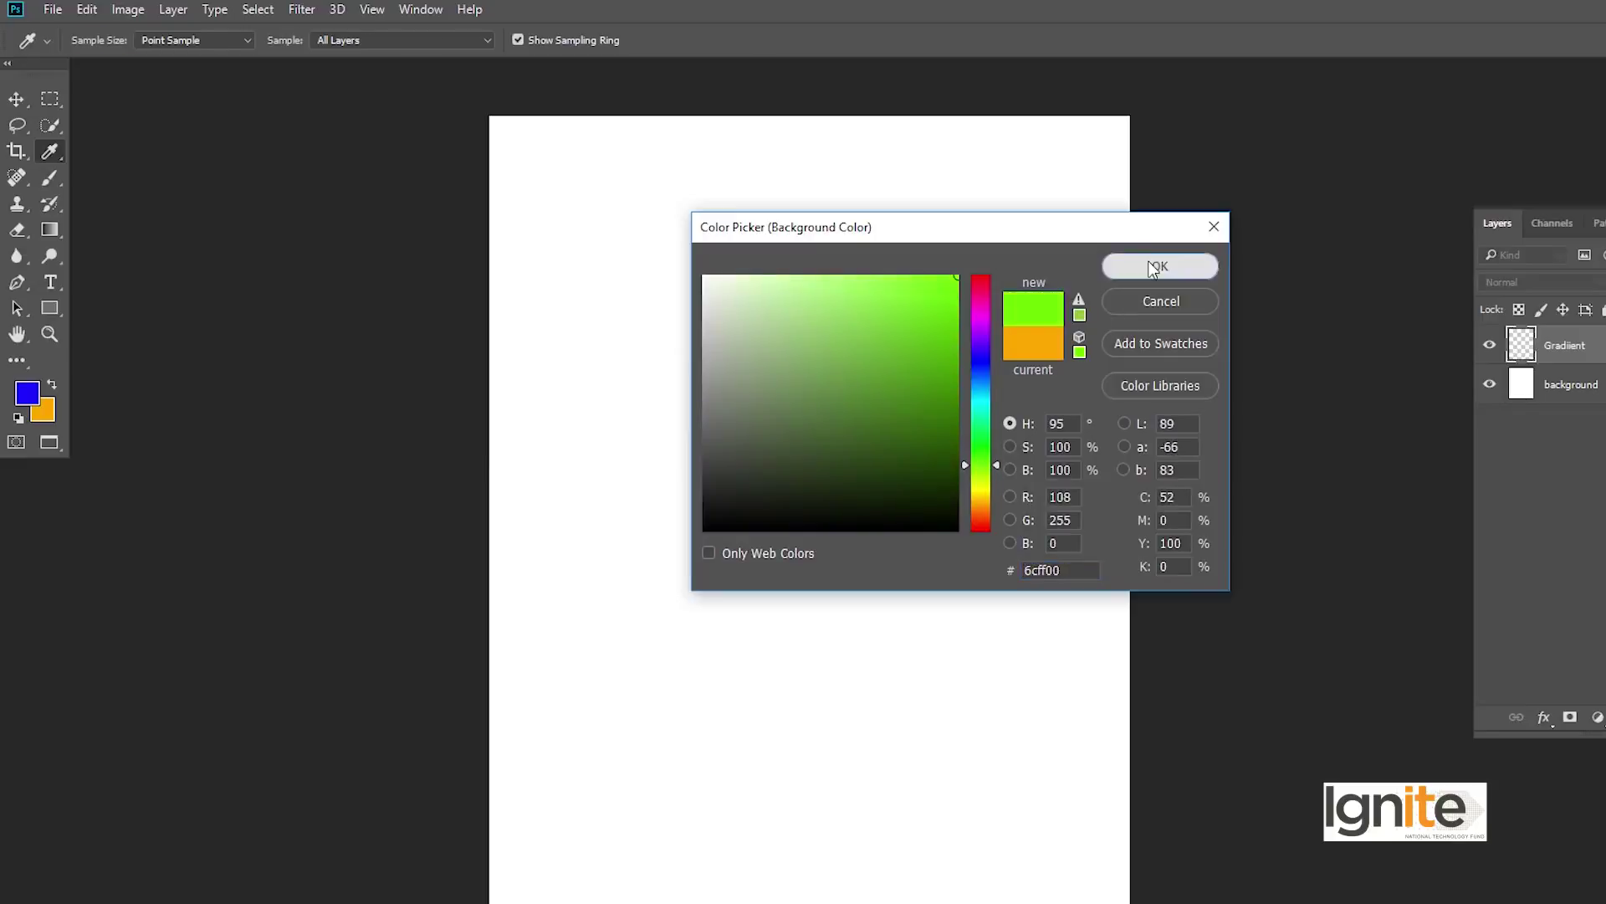
pyautogui.press('g')
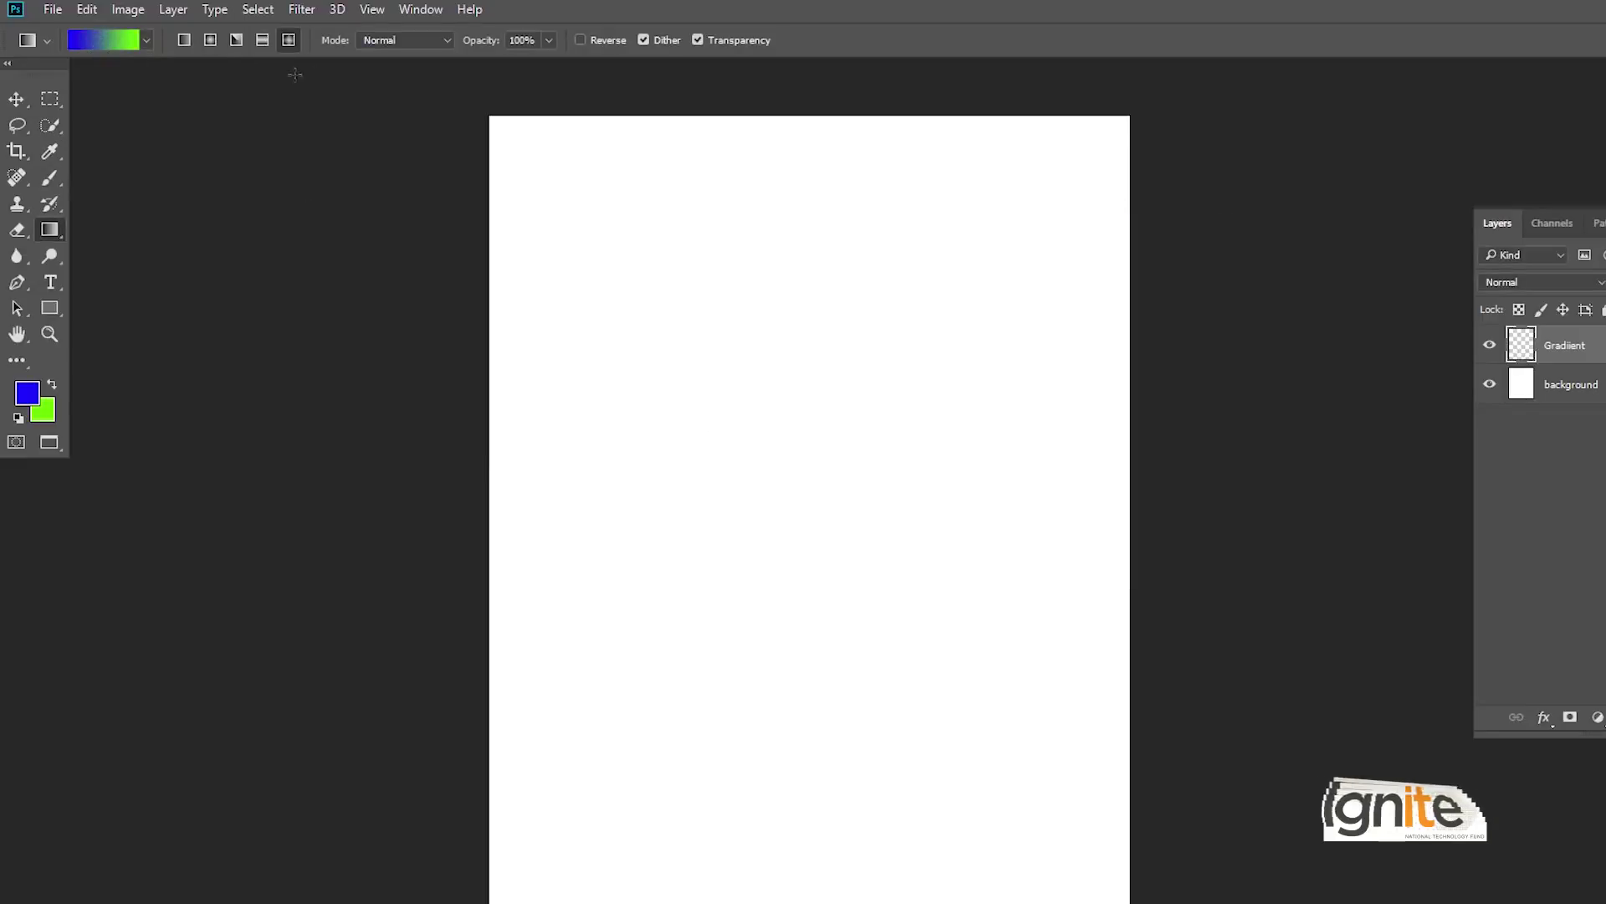
# - Try blue-centred then green-centred radial gradients, swapping colours between them and undoing each
pyautogui.click(210, 40)
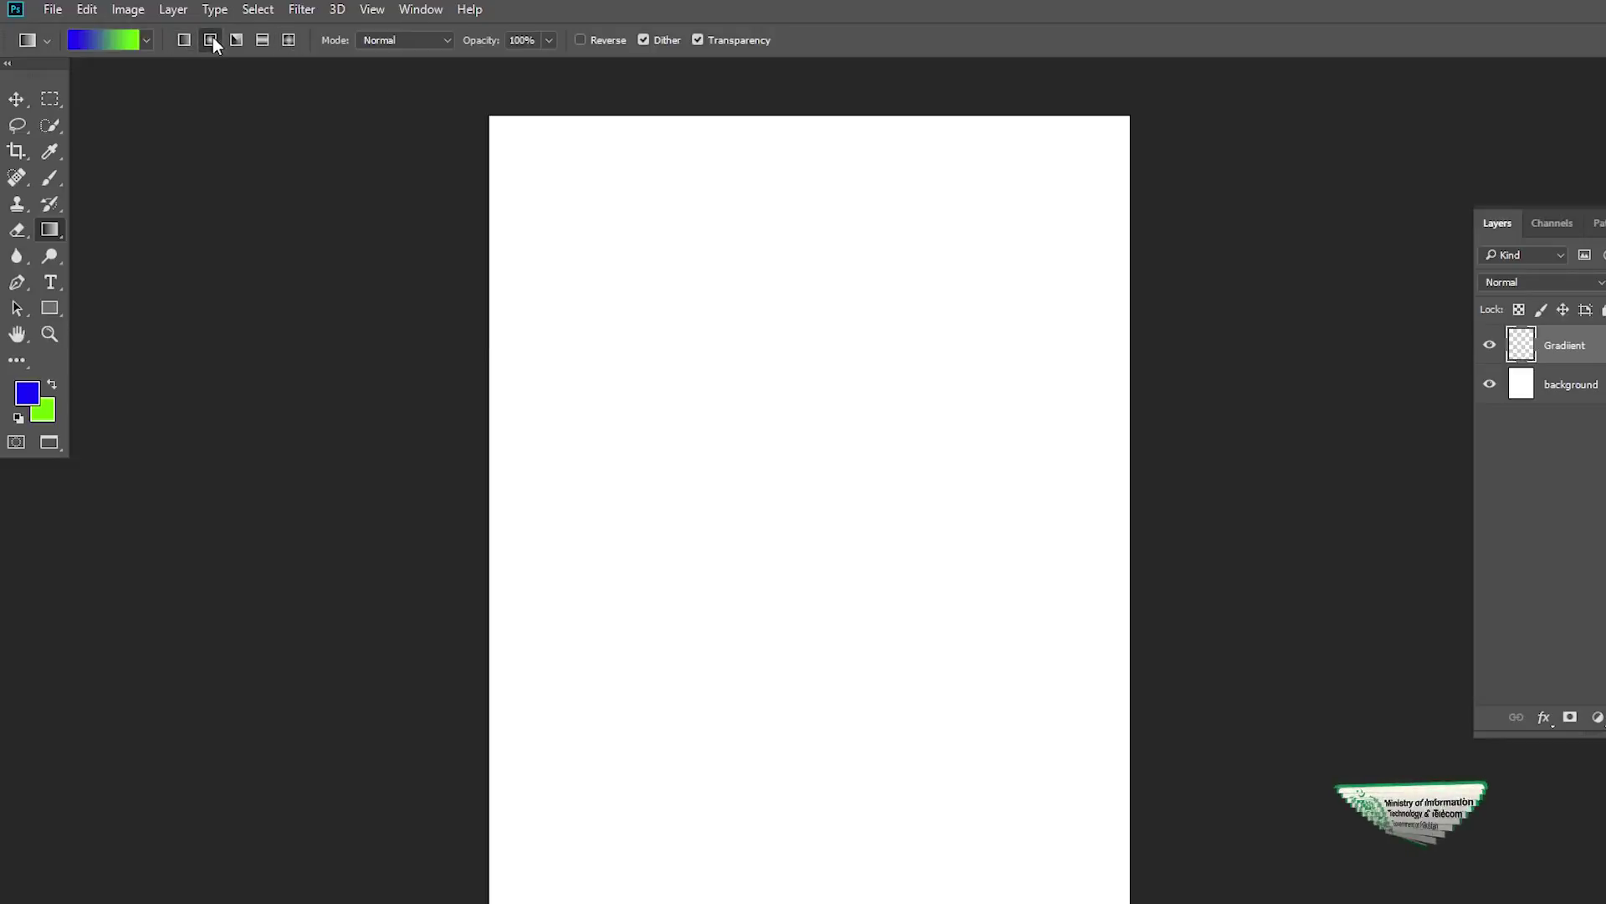
pyautogui.moveTo(815, 506); pyautogui.dragTo(1303, 507)
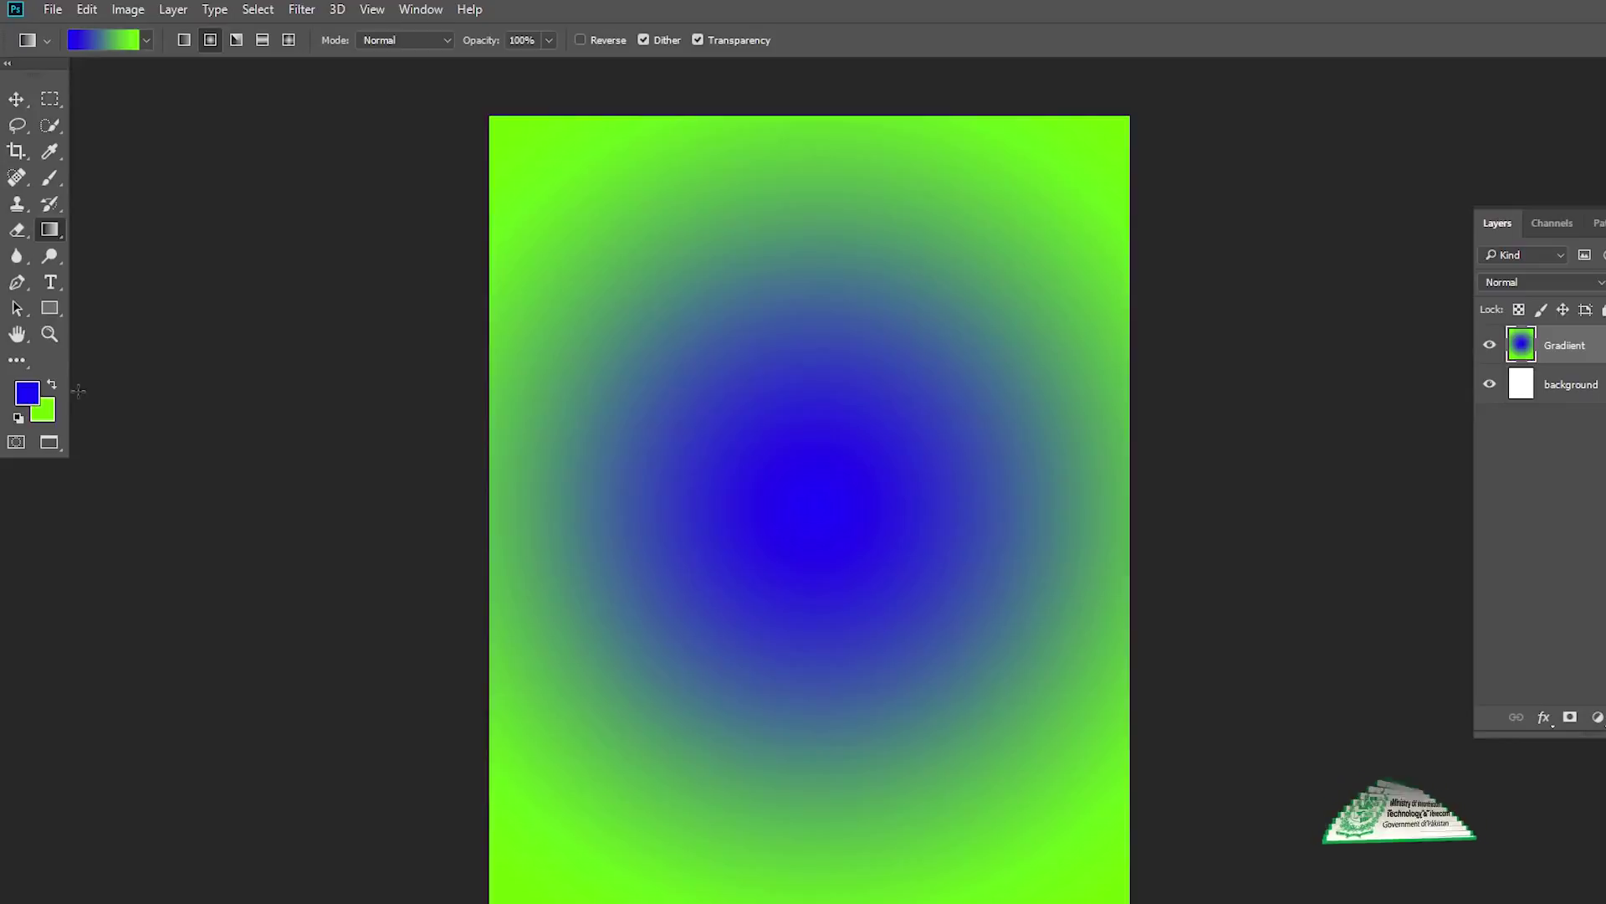
pyautogui.hotkey('ctrl', 'z')
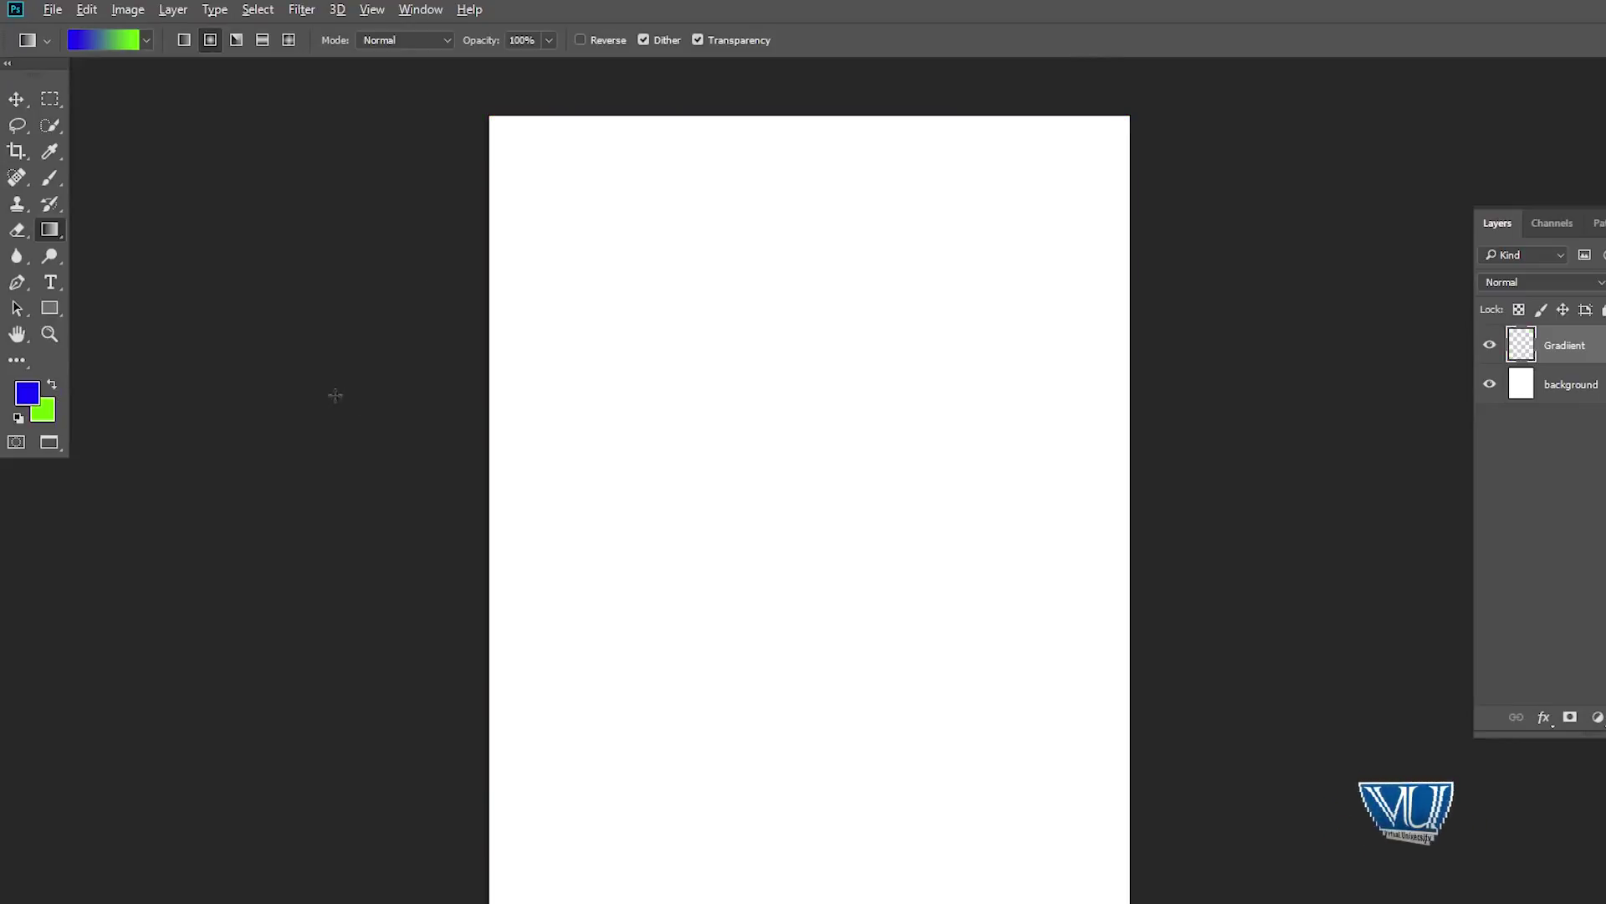
pyautogui.click(50, 385)
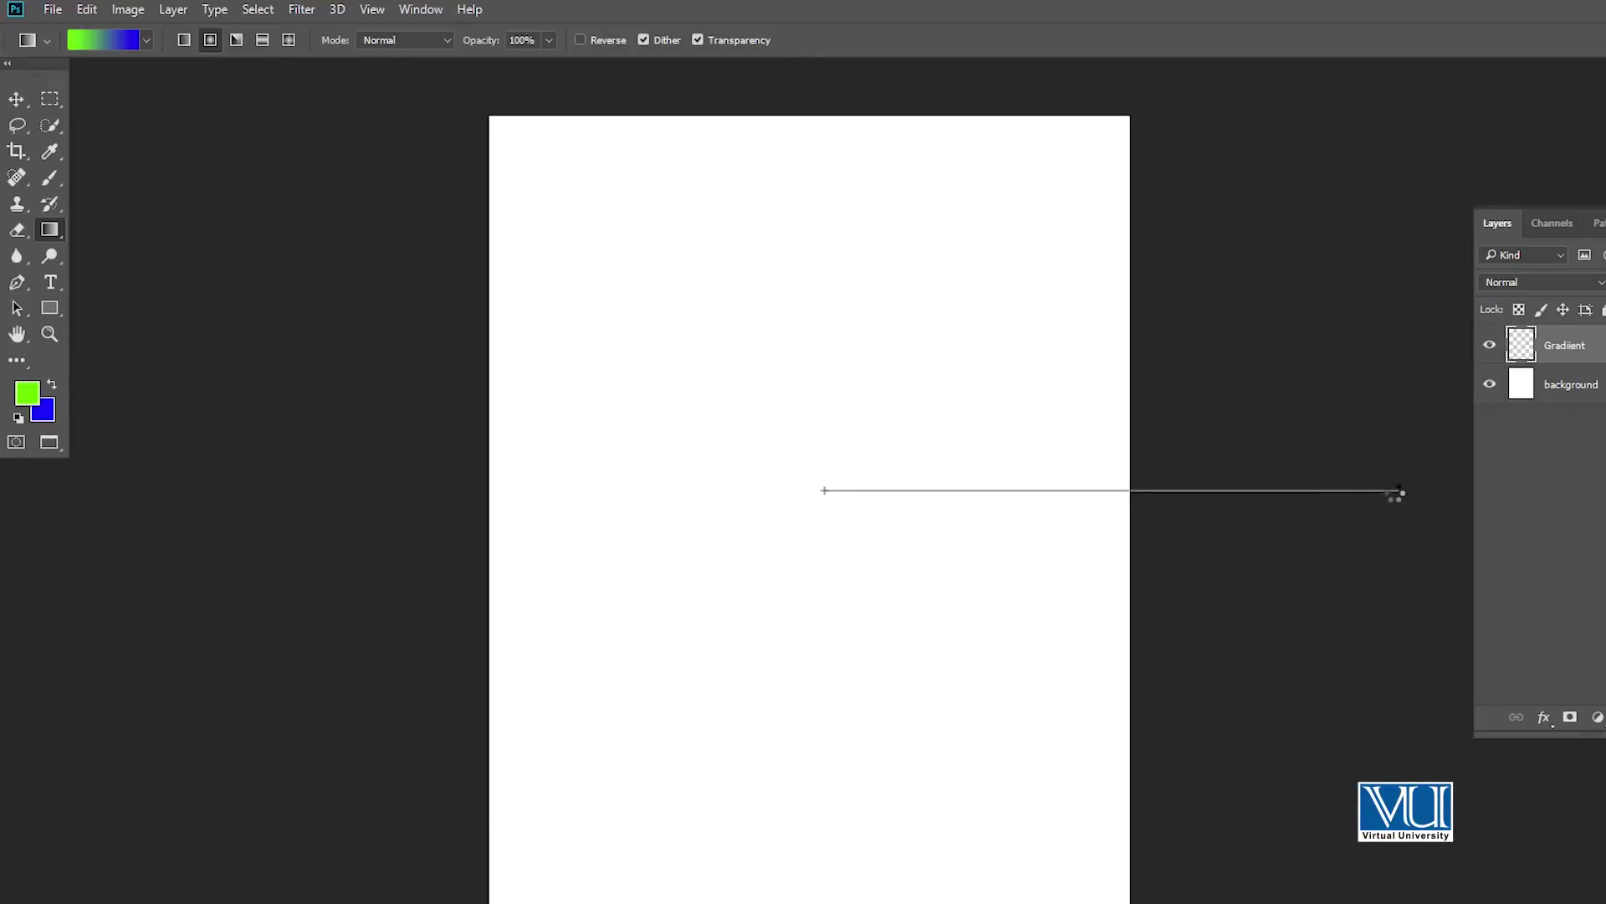
pyautogui.moveTo(1337, 489); pyautogui.dragTo(1397, 492)
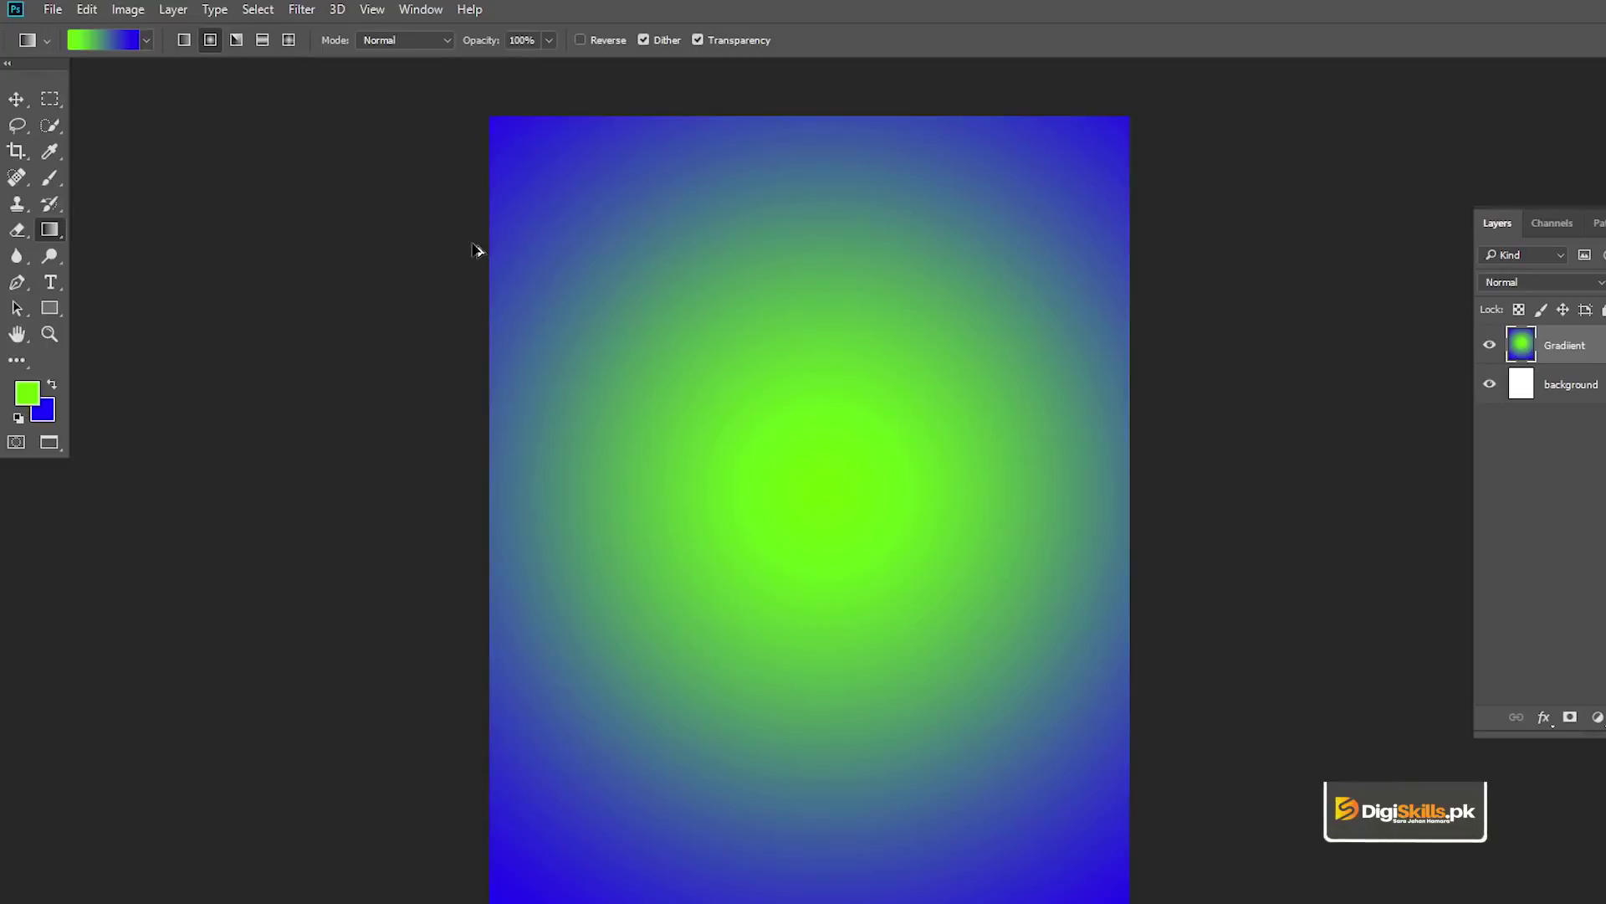
pyautogui.hotkey('ctrl', 'z')
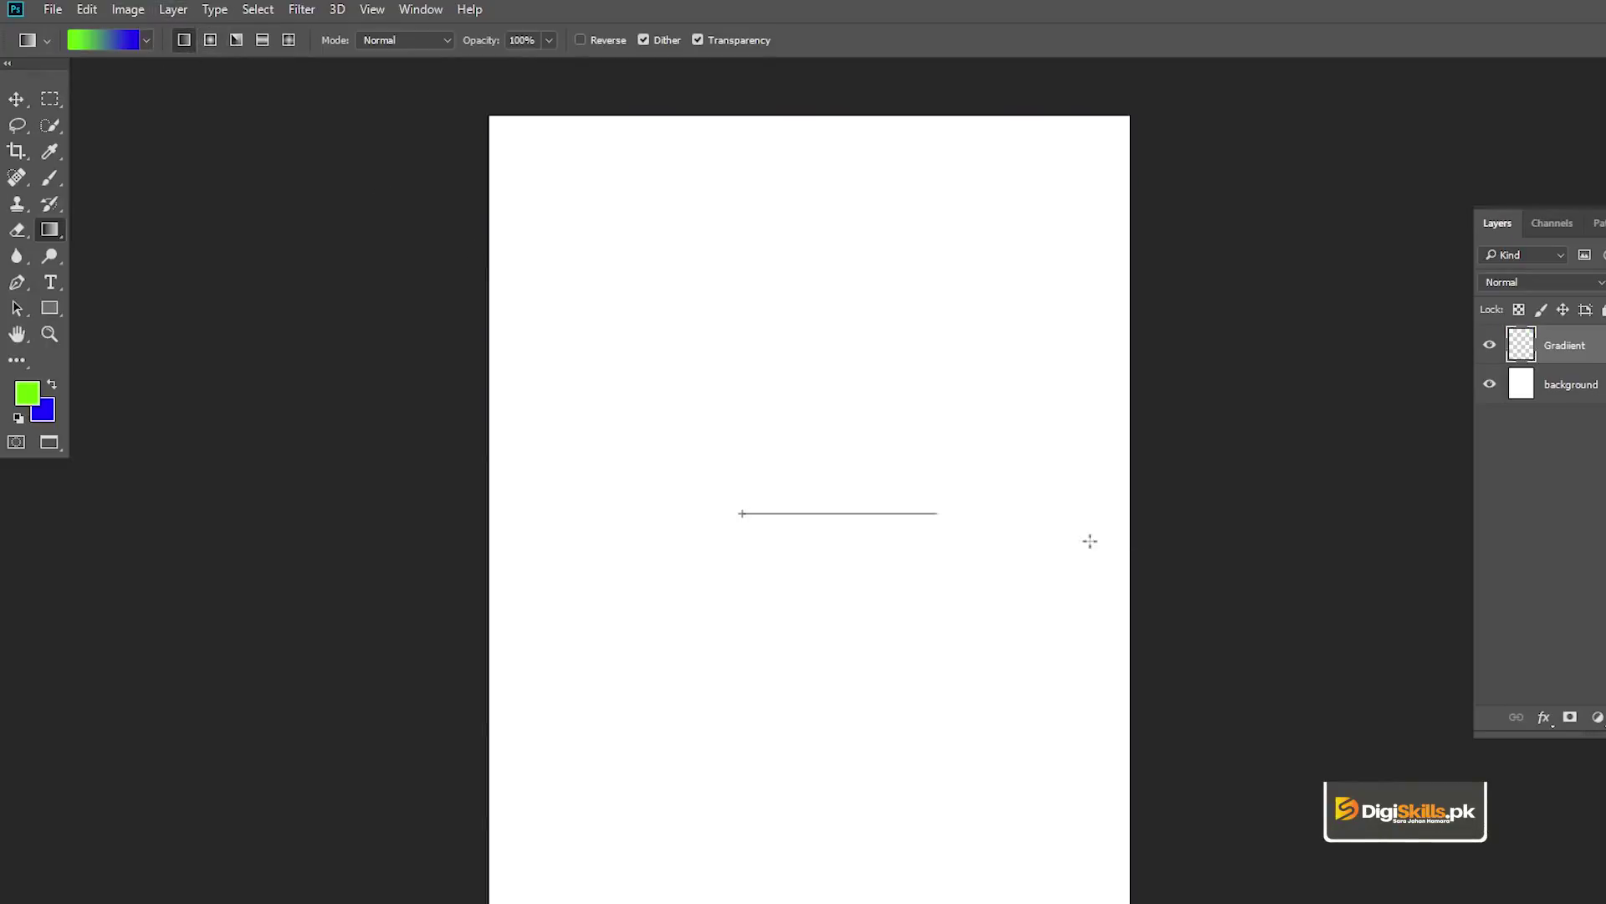
pyautogui.moveTo(1089, 540); pyautogui.dragTo(1227, 544)
pyautogui.hotkey('ctrl', 'z')
pyautogui.moveTo(760, 256); pyautogui.dragTo(768, 590)
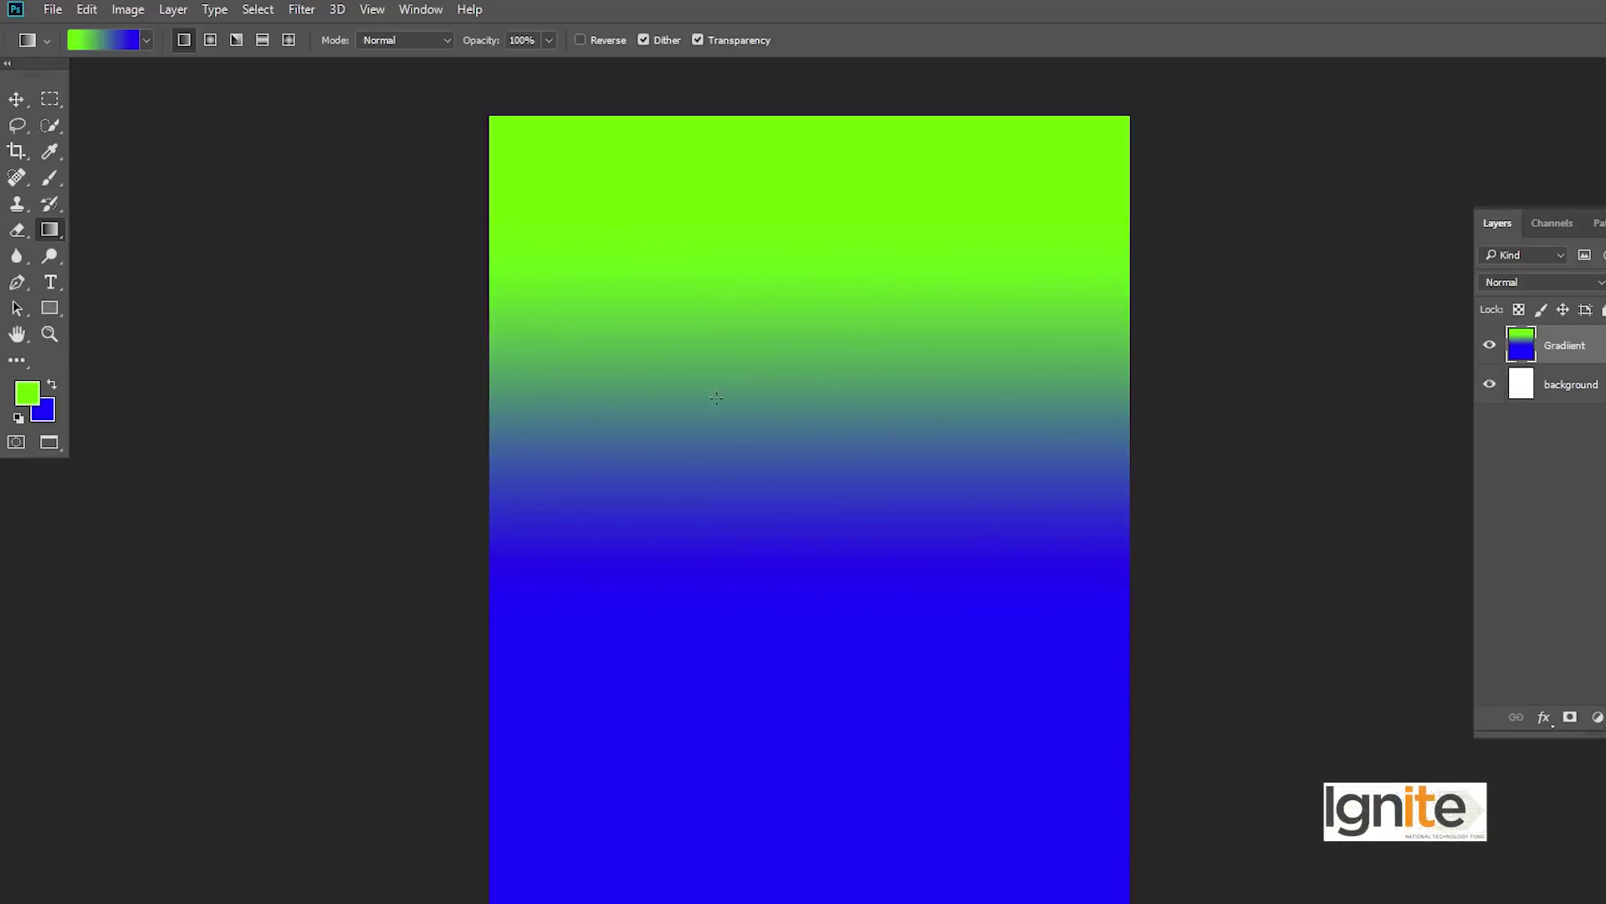
pyautogui.hotkey('ctrl', 'z')
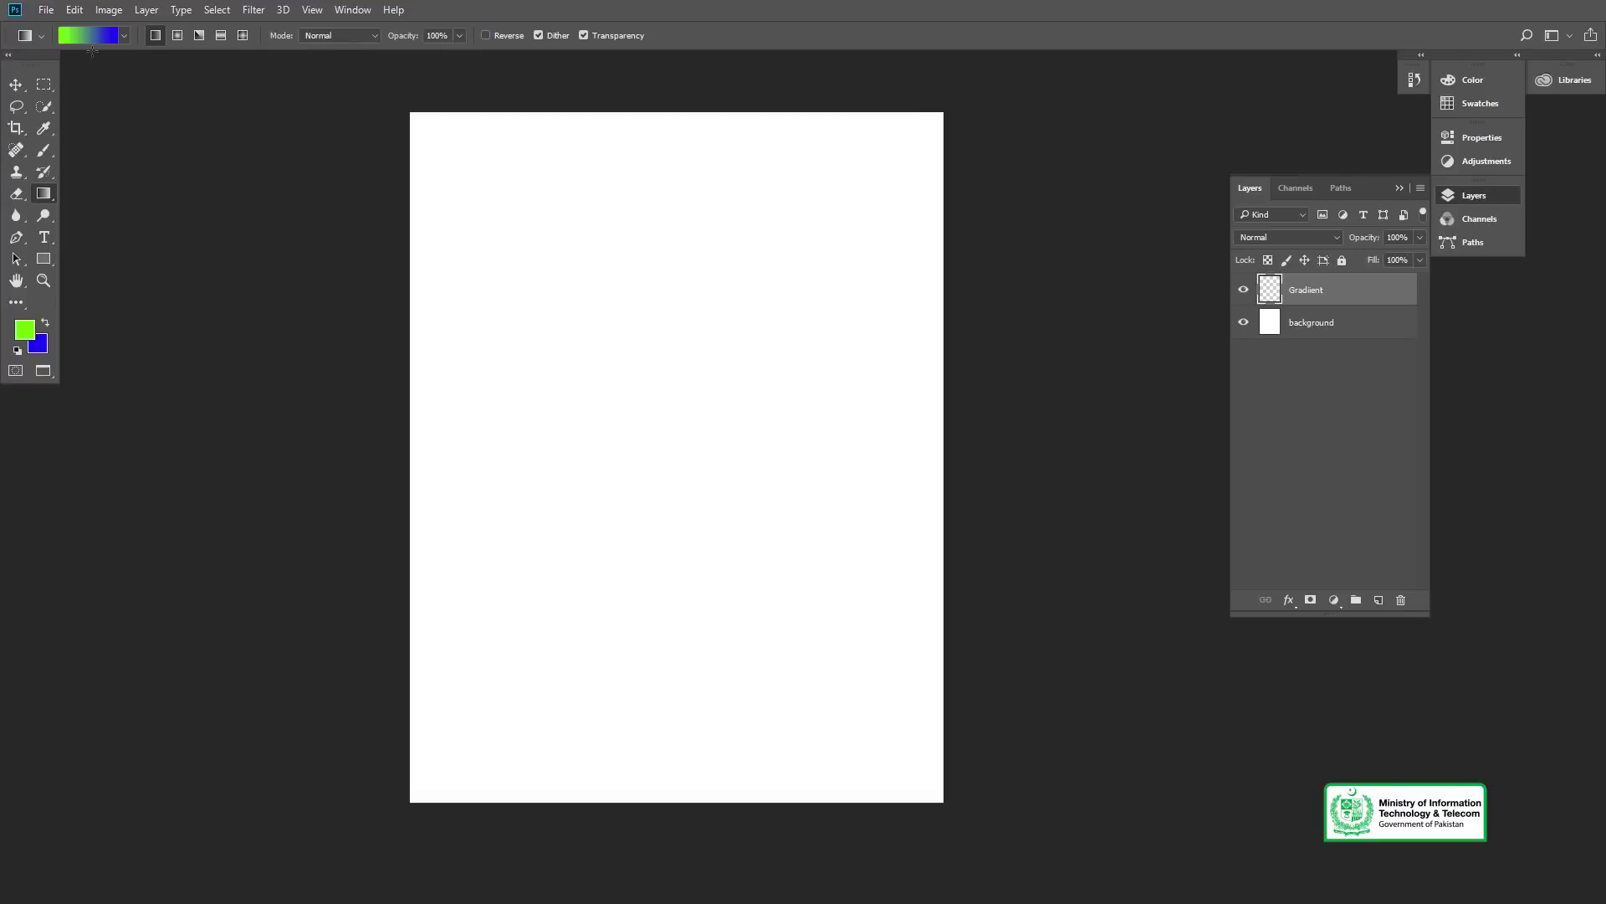
# - Load the Black, White preset and fill the page with it as a trial
pyautogui.click(92, 35)
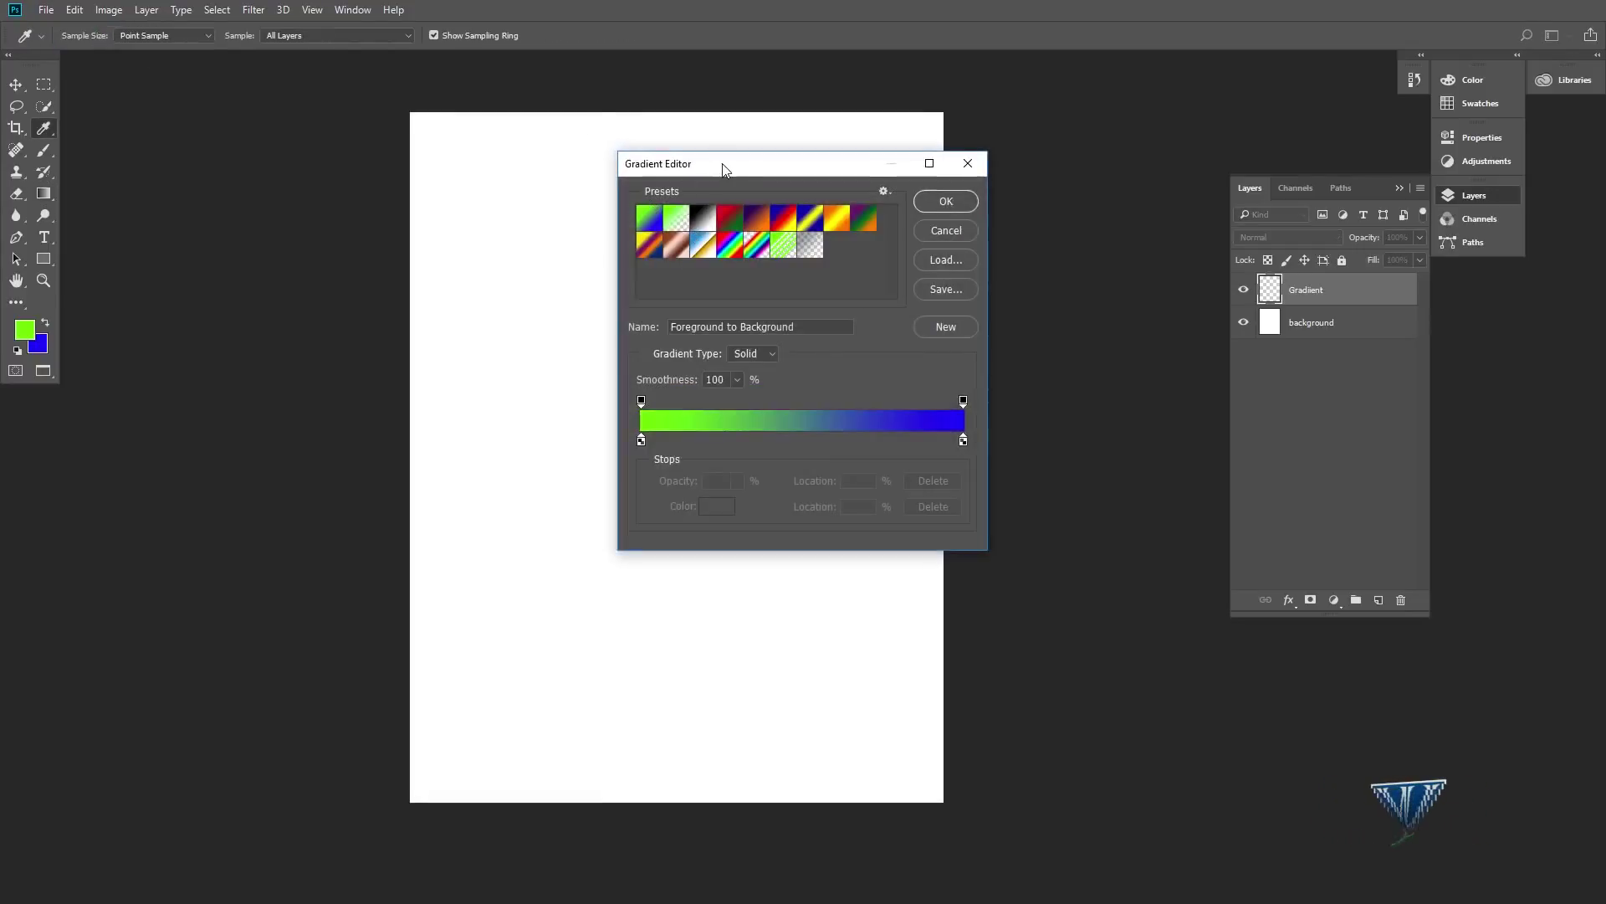
pyautogui.moveTo(724, 170); pyautogui.dragTo(995, 113)
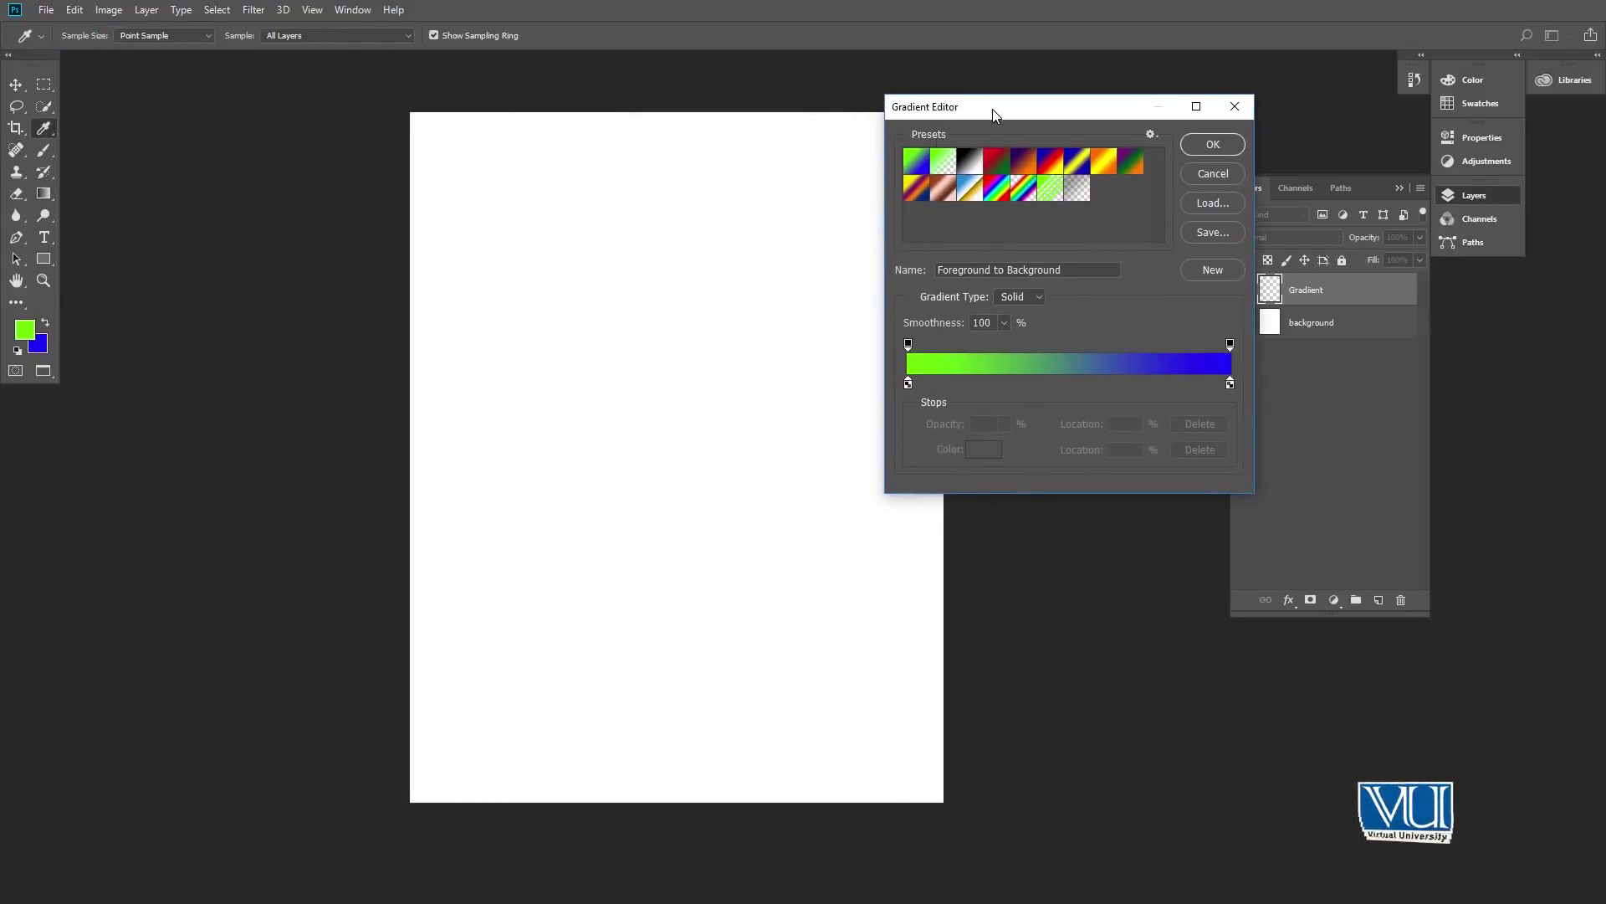
pyautogui.click(970, 167)
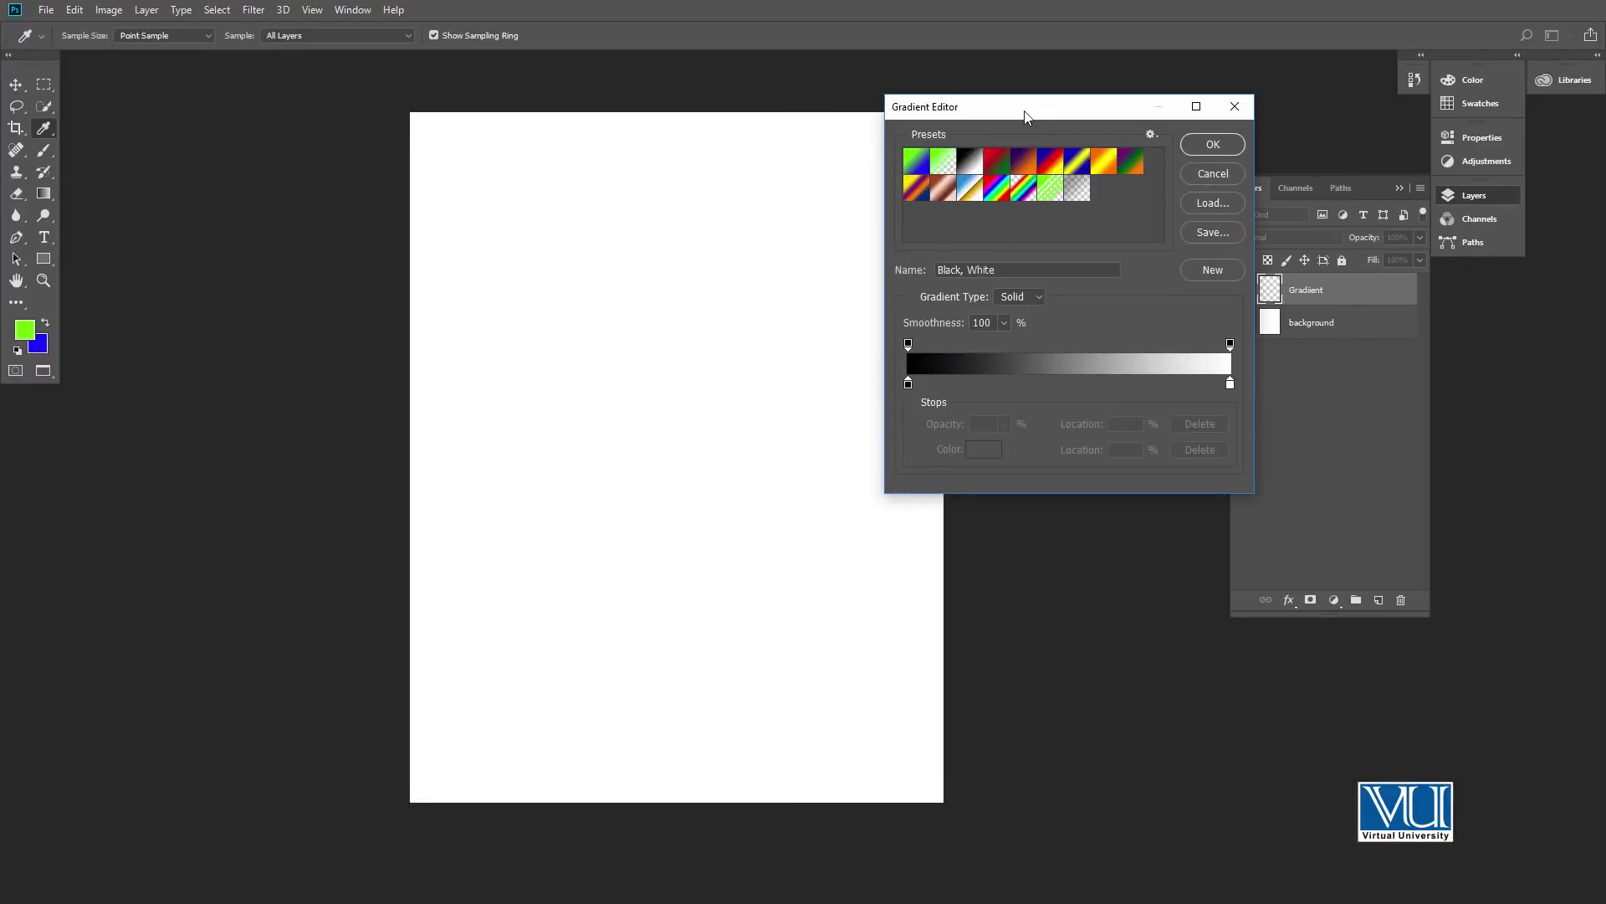
pyautogui.click(1212, 144)
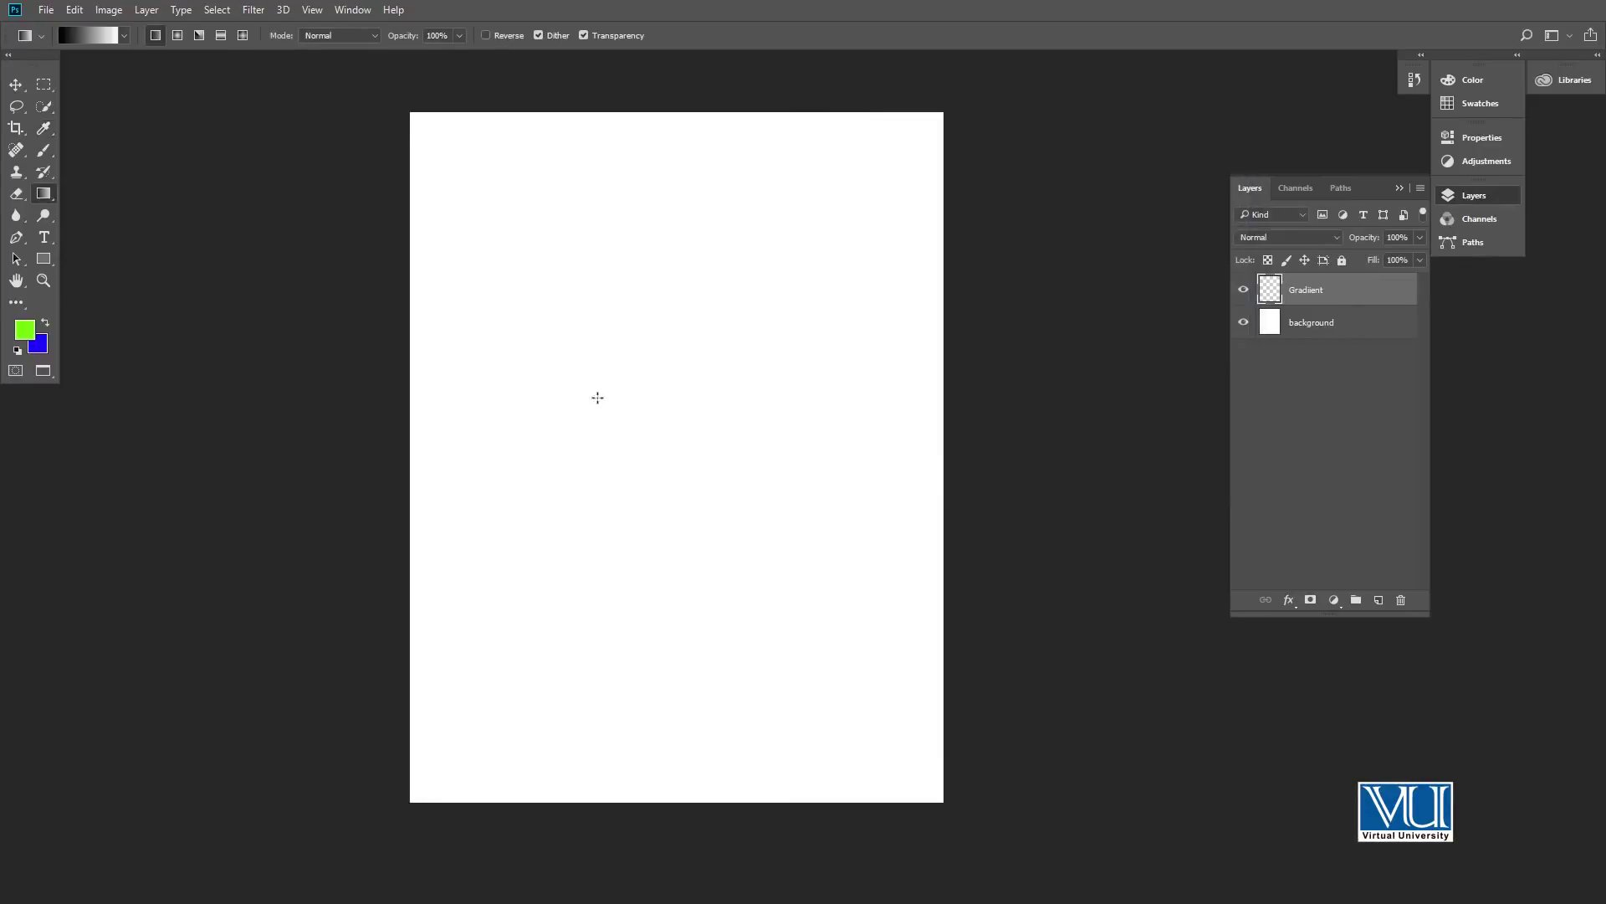
pyautogui.moveTo(896, 406); pyautogui.dragTo(969, 389)
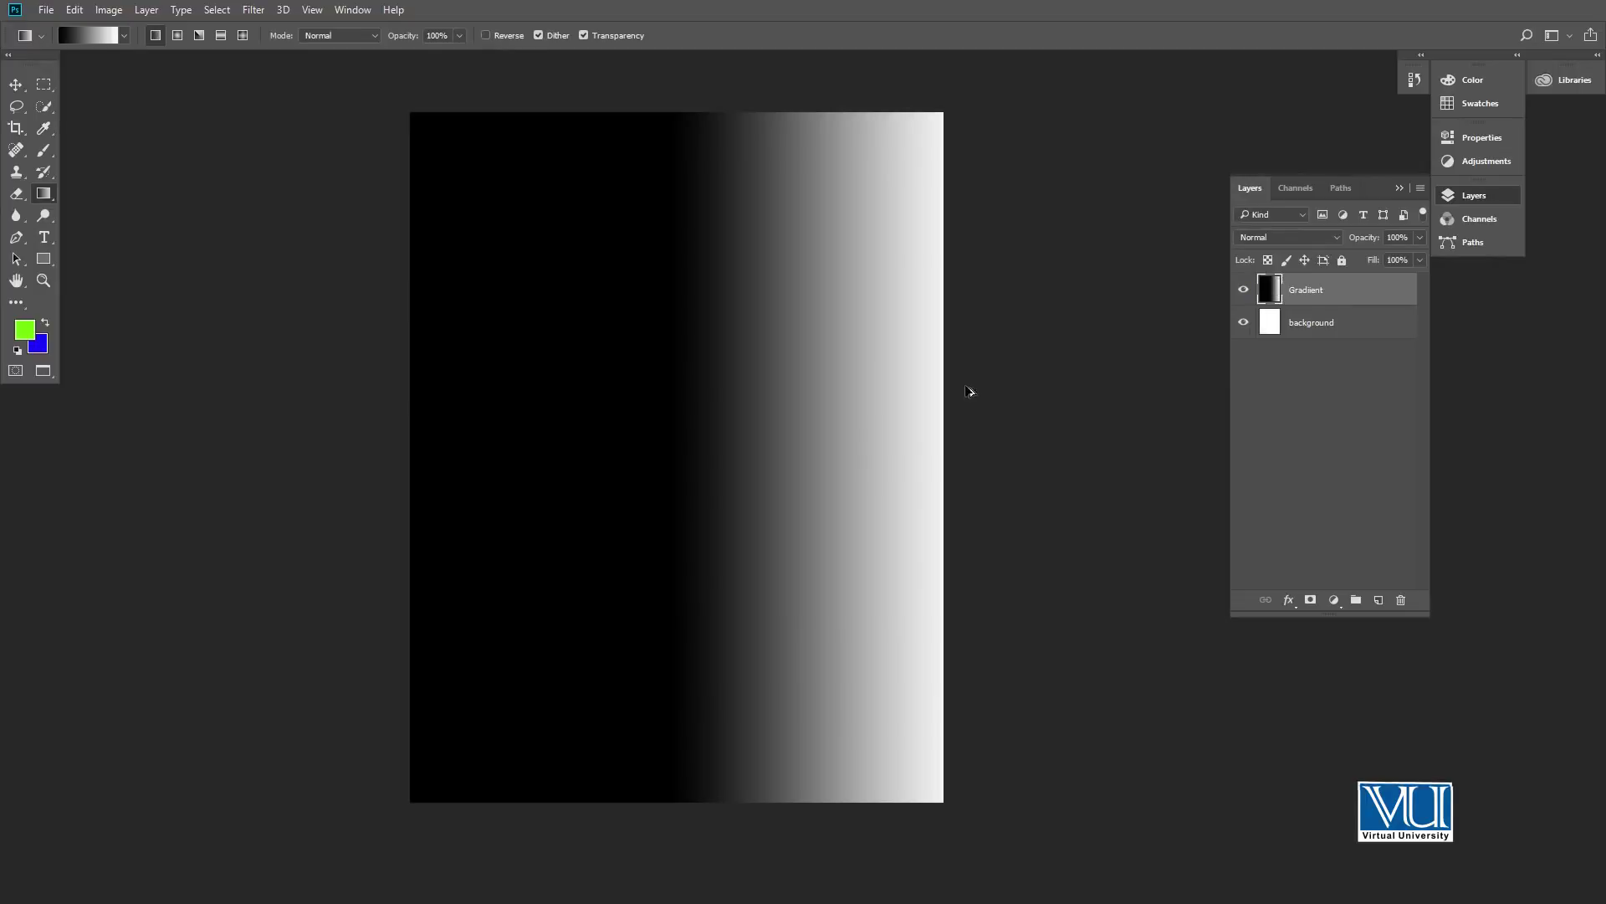
# - Load the Red, Green preset, test it on the page, and undo
pyautogui.click(92, 35)
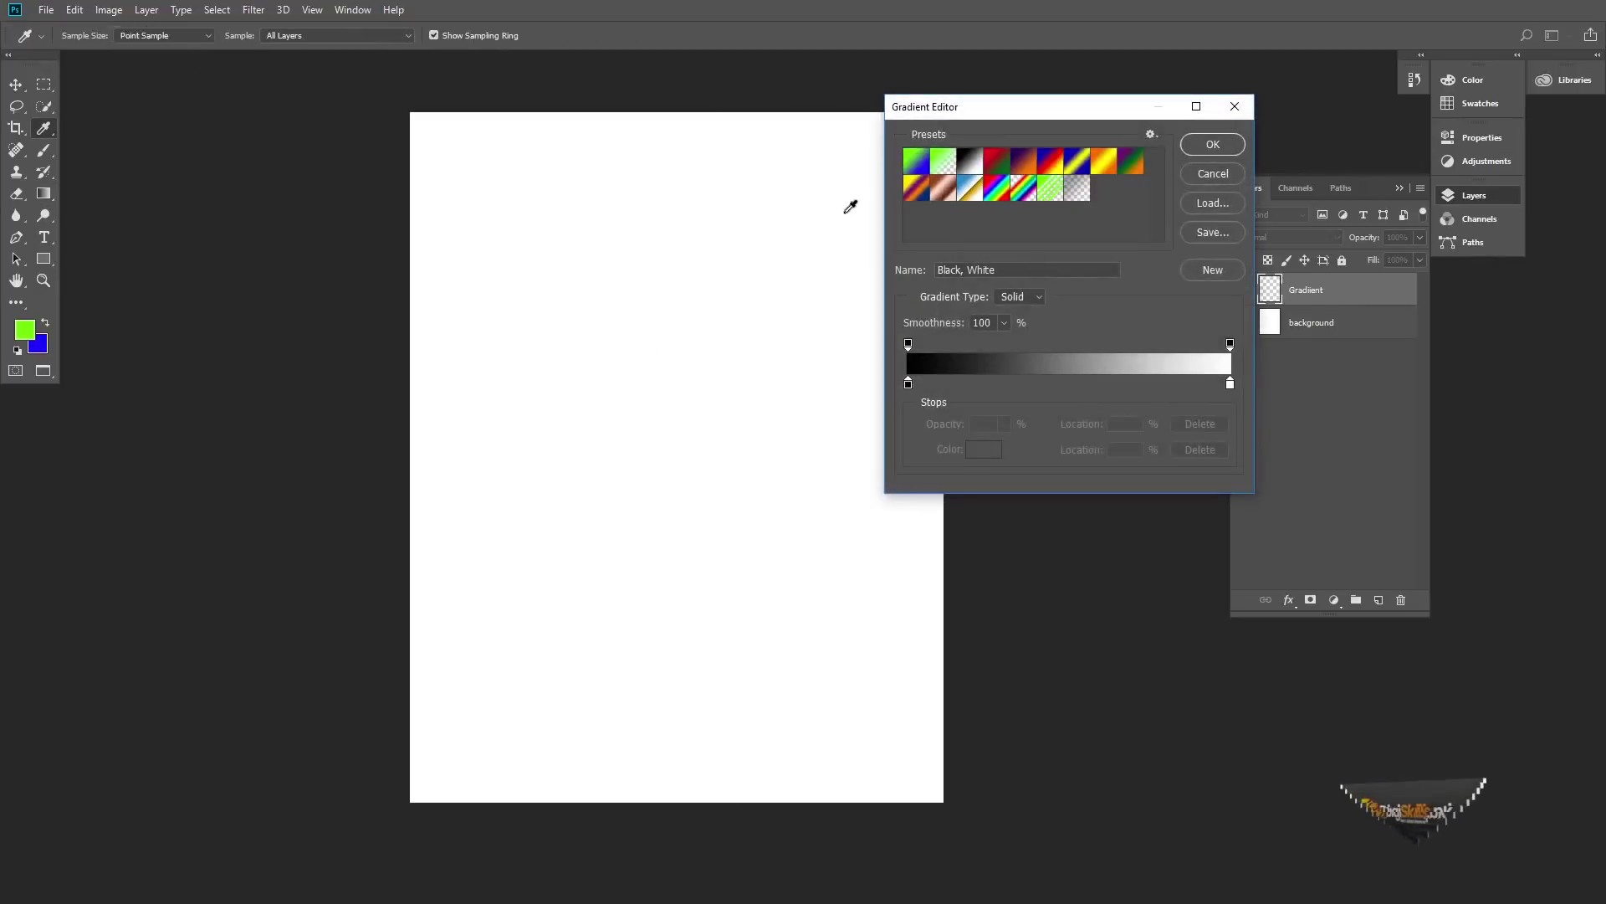
pyautogui.click(997, 161)
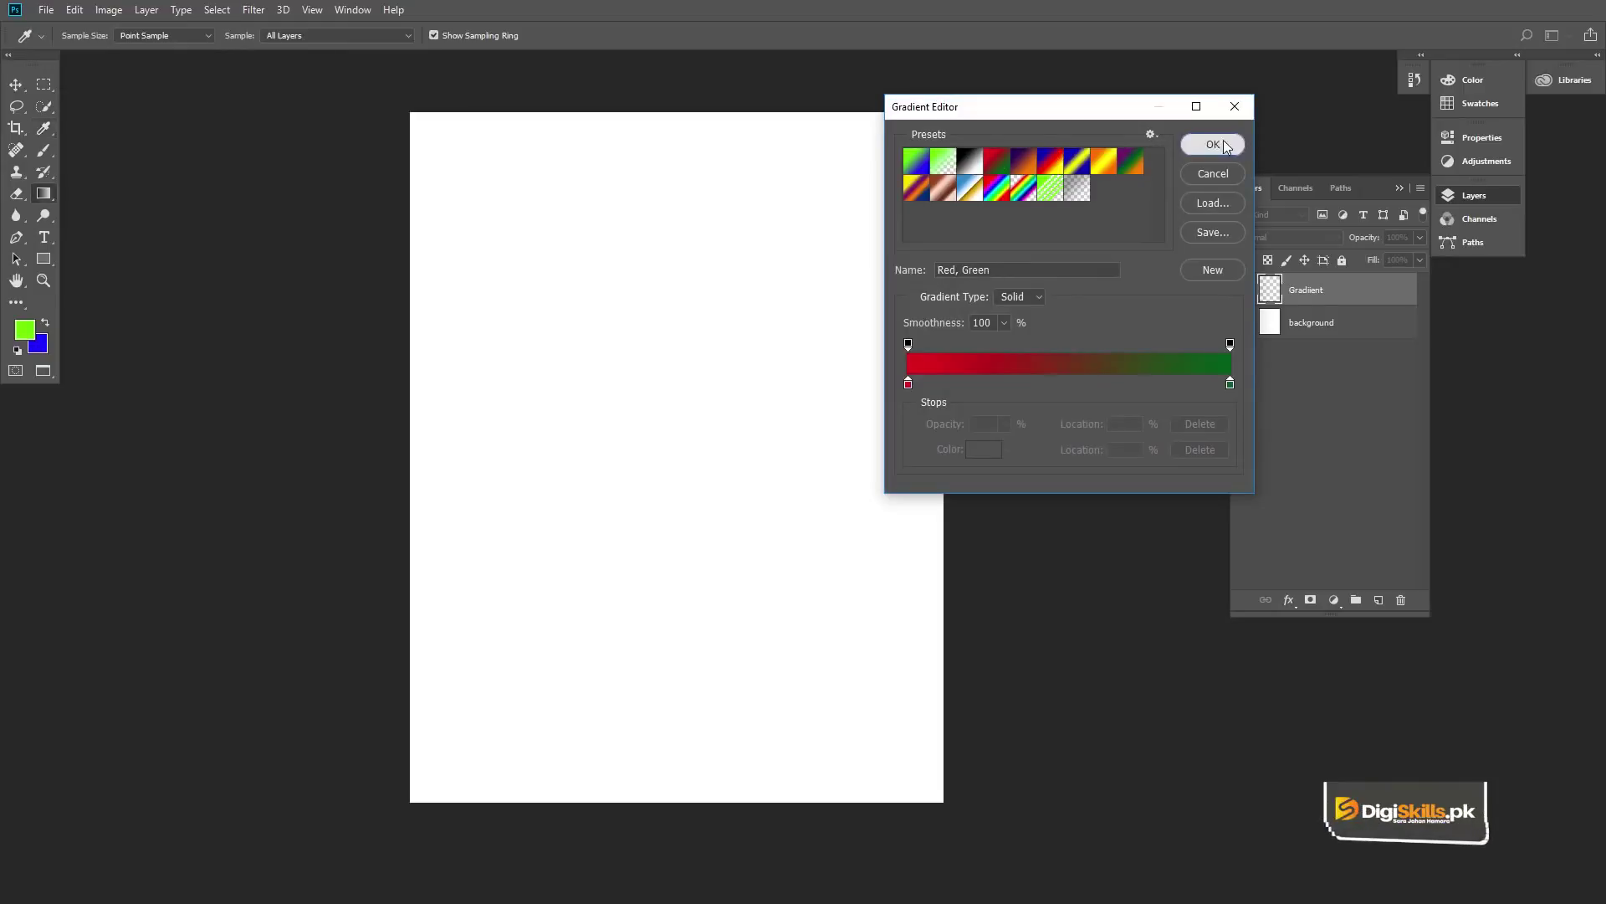
pyautogui.click(1212, 145)
pyautogui.moveTo(1082, 419); pyautogui.dragTo(592, 183)
pyautogui.hotkey('ctrl', 'z')
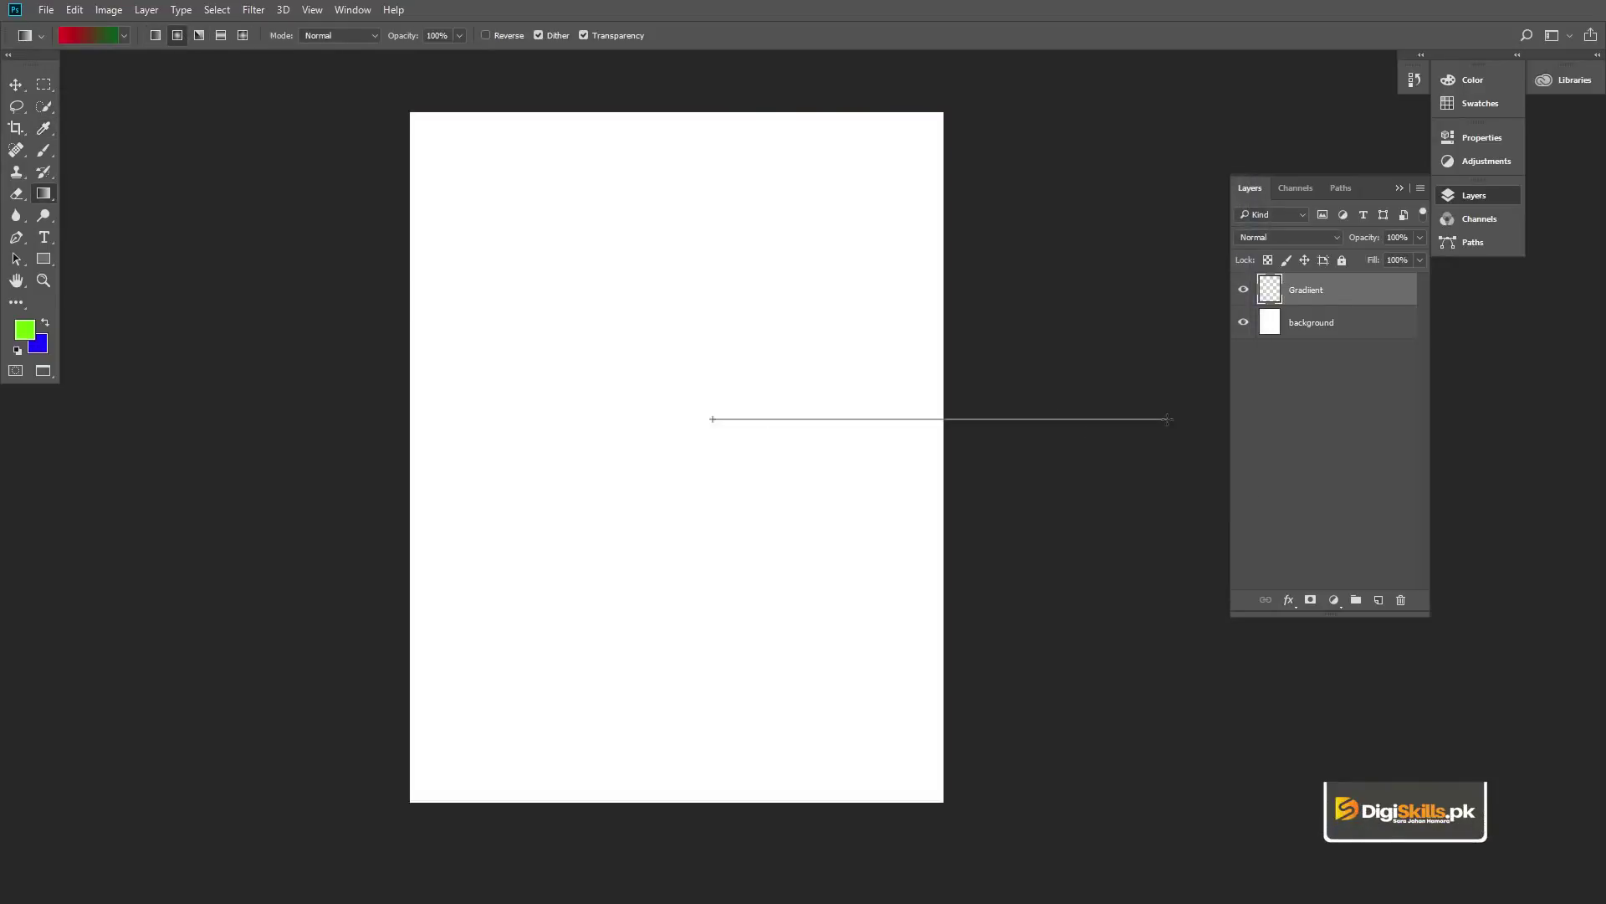
pyautogui.moveTo(713, 419); pyautogui.dragTo(1168, 419)
pyautogui.hotkey('ctrl', 'z')
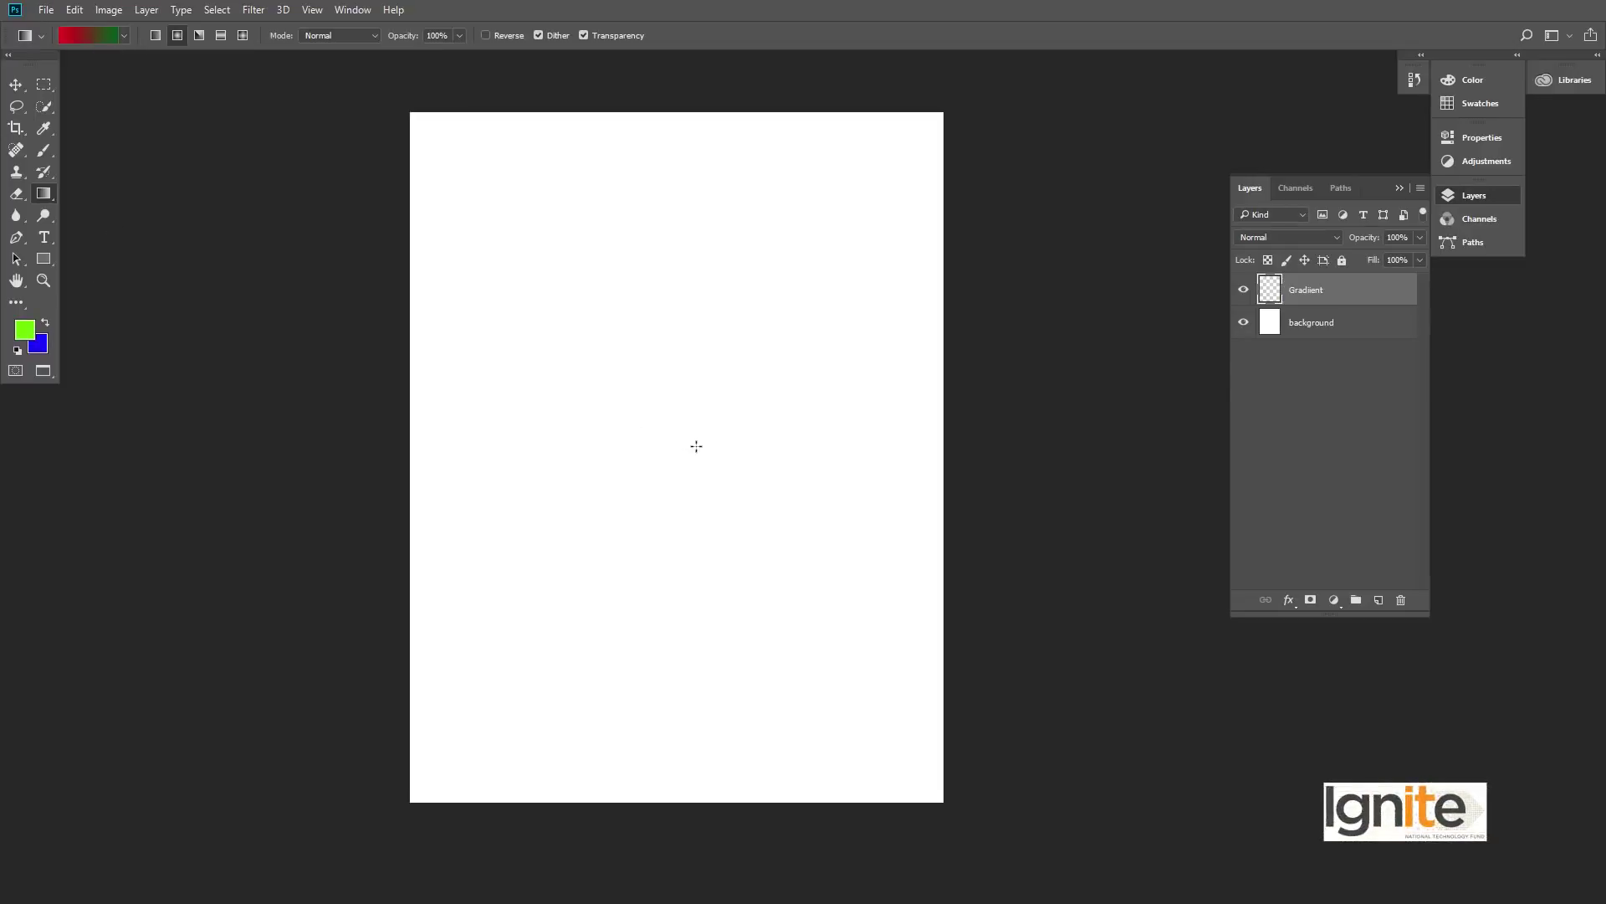
pyautogui.moveTo(998, 449); pyautogui.dragTo(997, 446)
pyautogui.hotkey('ctrl', 'alt', 'z')
pyautogui.moveTo(659, 435); pyautogui.dragTo(710, 434)
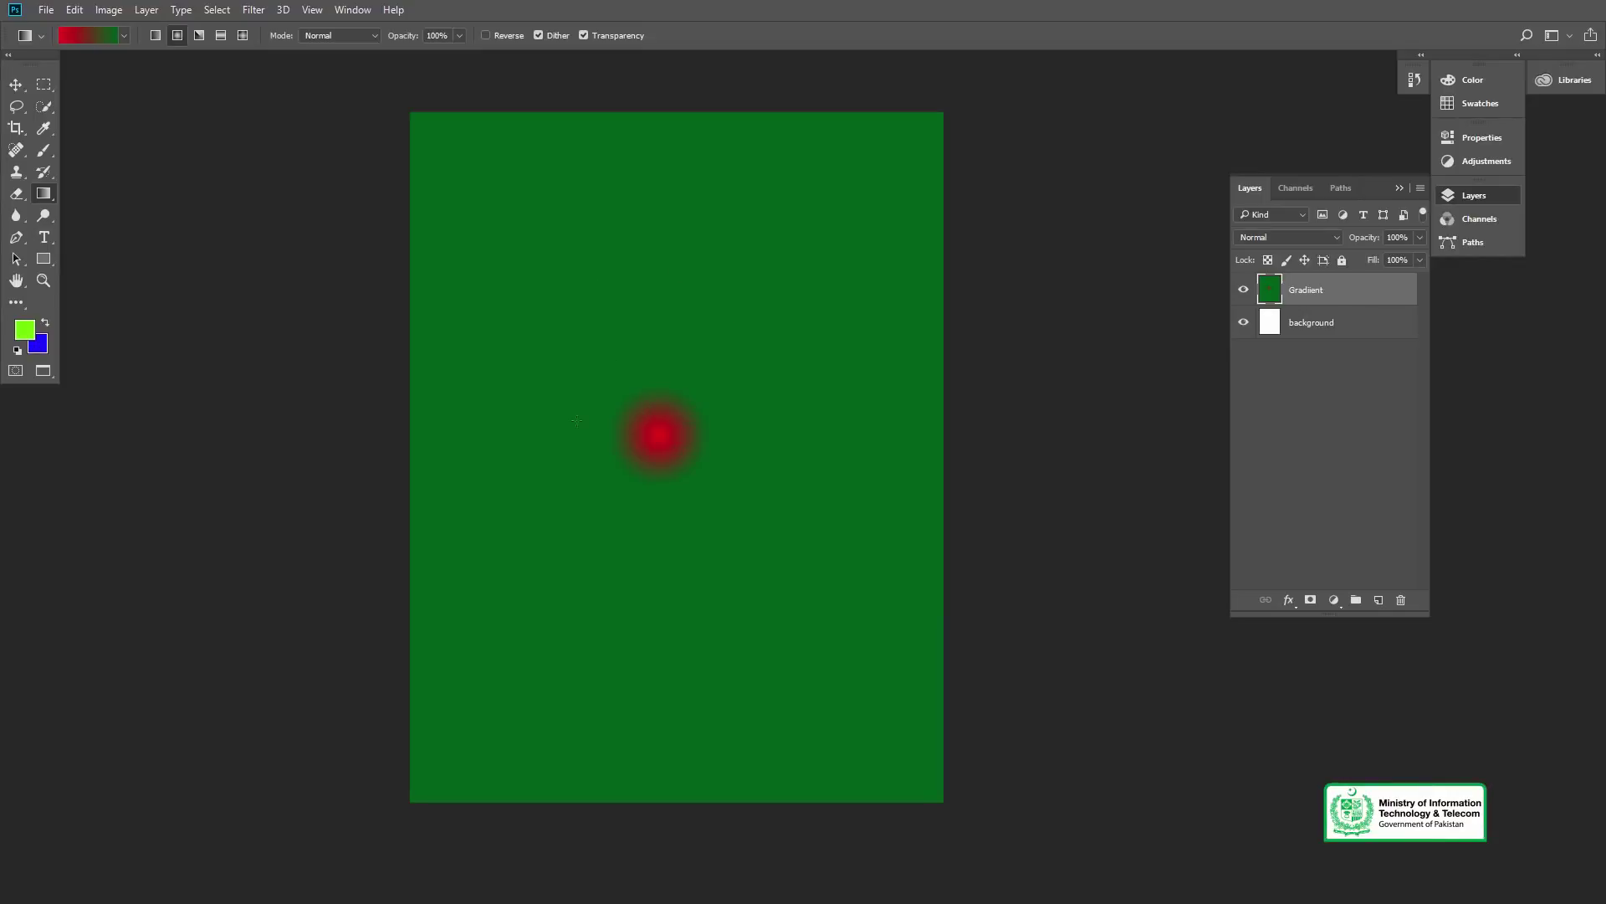
pyautogui.hotkey('ctrl', 'alt', 'z')
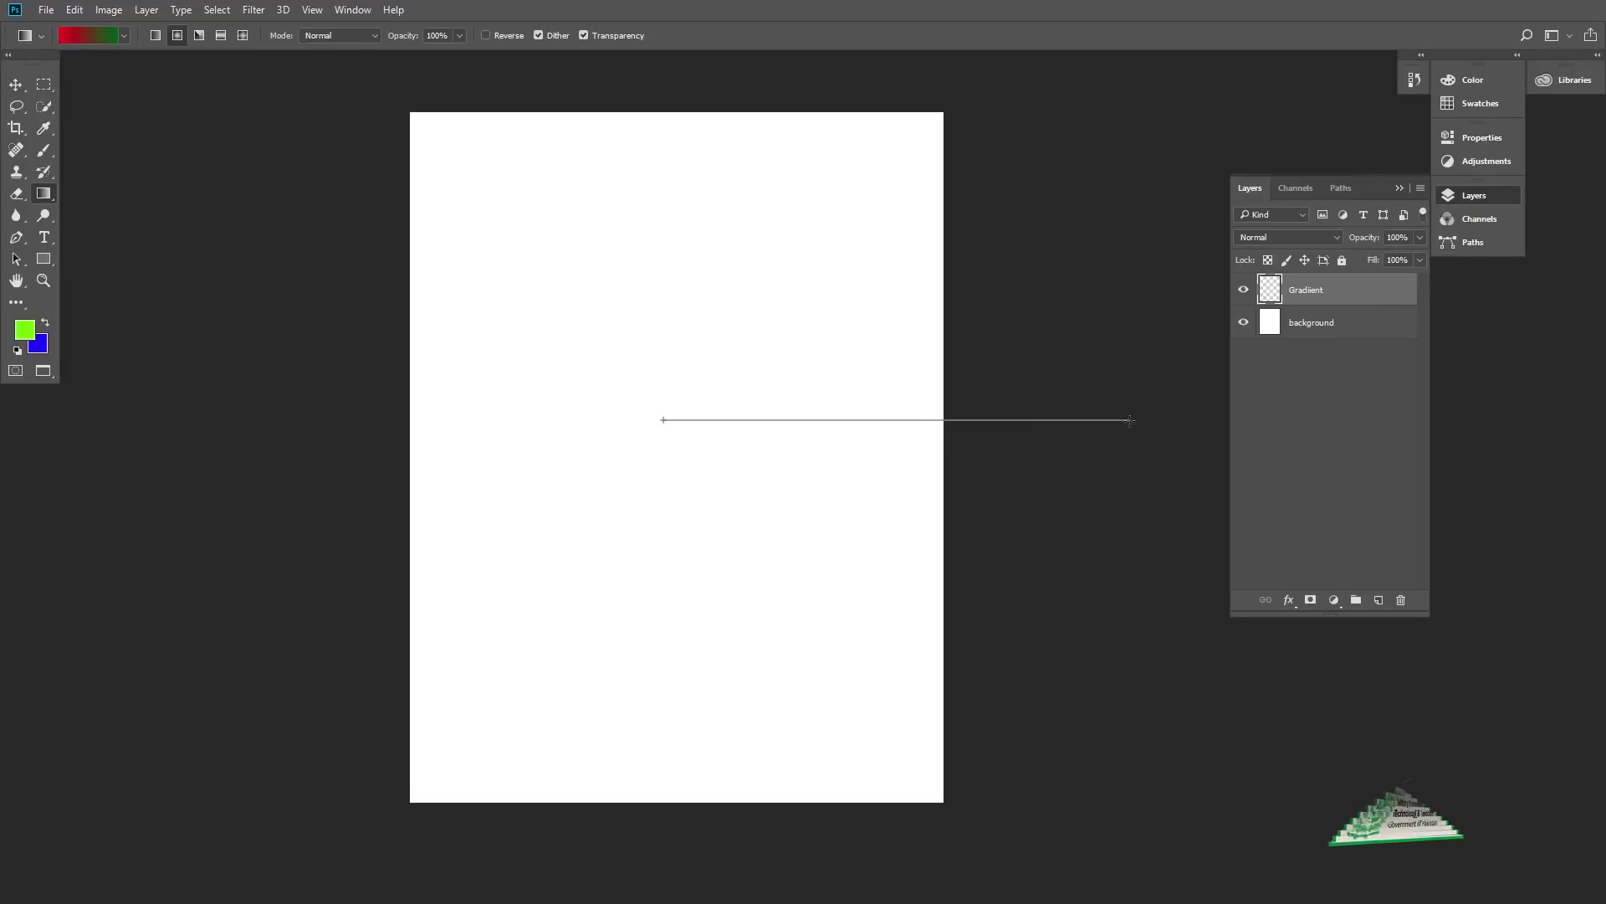
pyautogui.moveTo(1109, 422); pyautogui.dragTo(1129, 421)
# - Undo the red-green fill, then trial and undo the Blue, Red, Yellow radial gradient
pyautogui.hotkey('ctrl', 'alt', 'z')
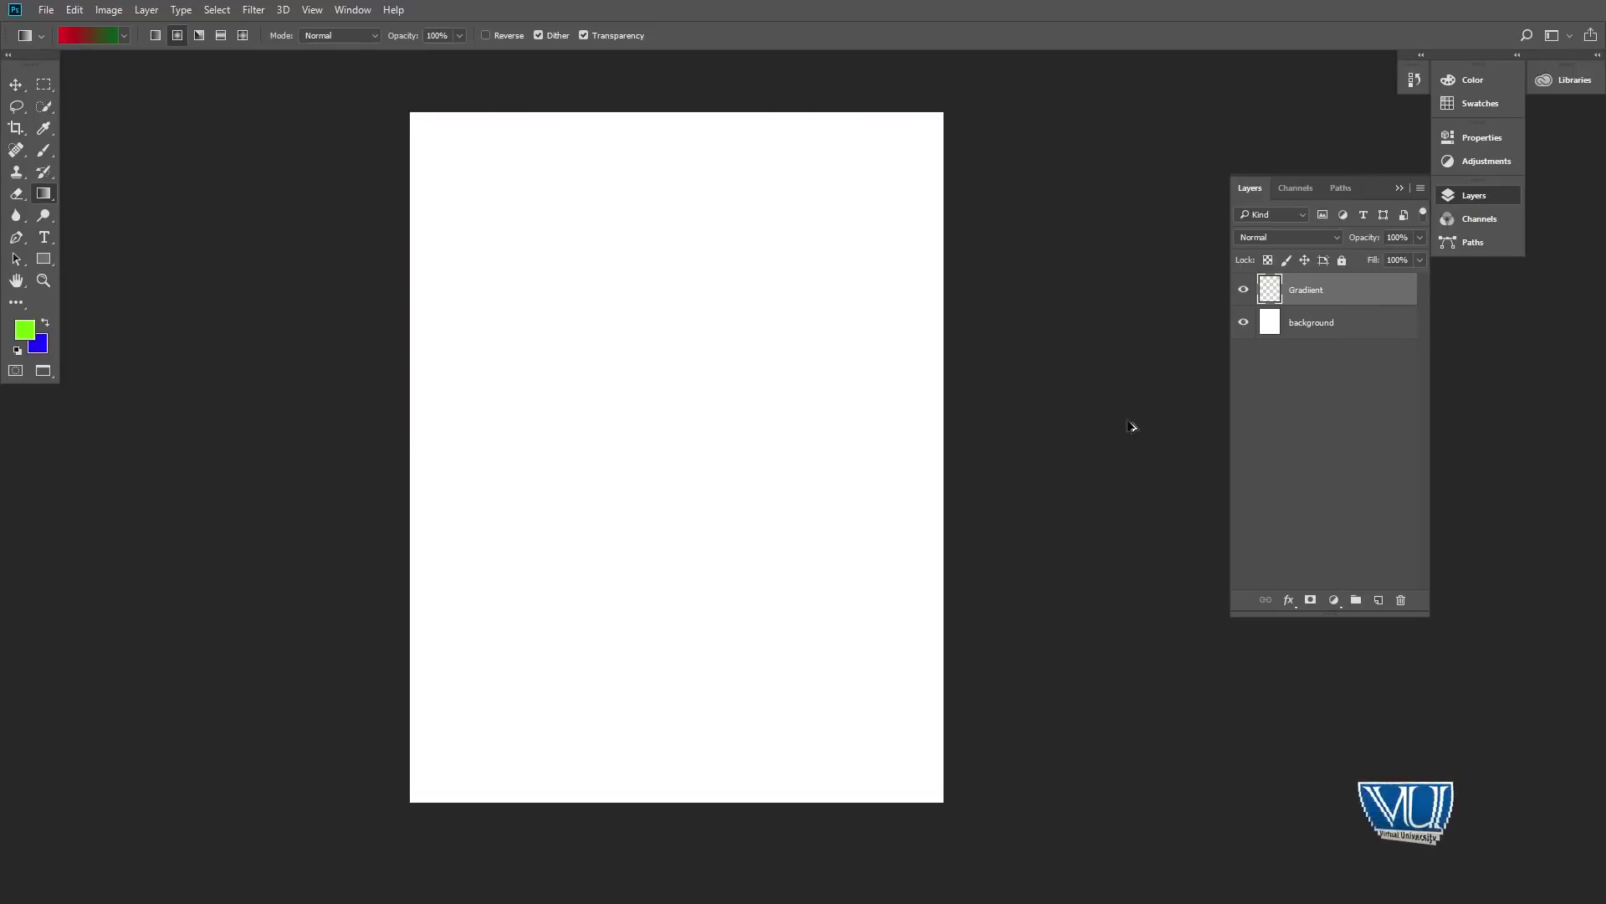
pyautogui.click(87, 34)
pyautogui.click(1060, 163)
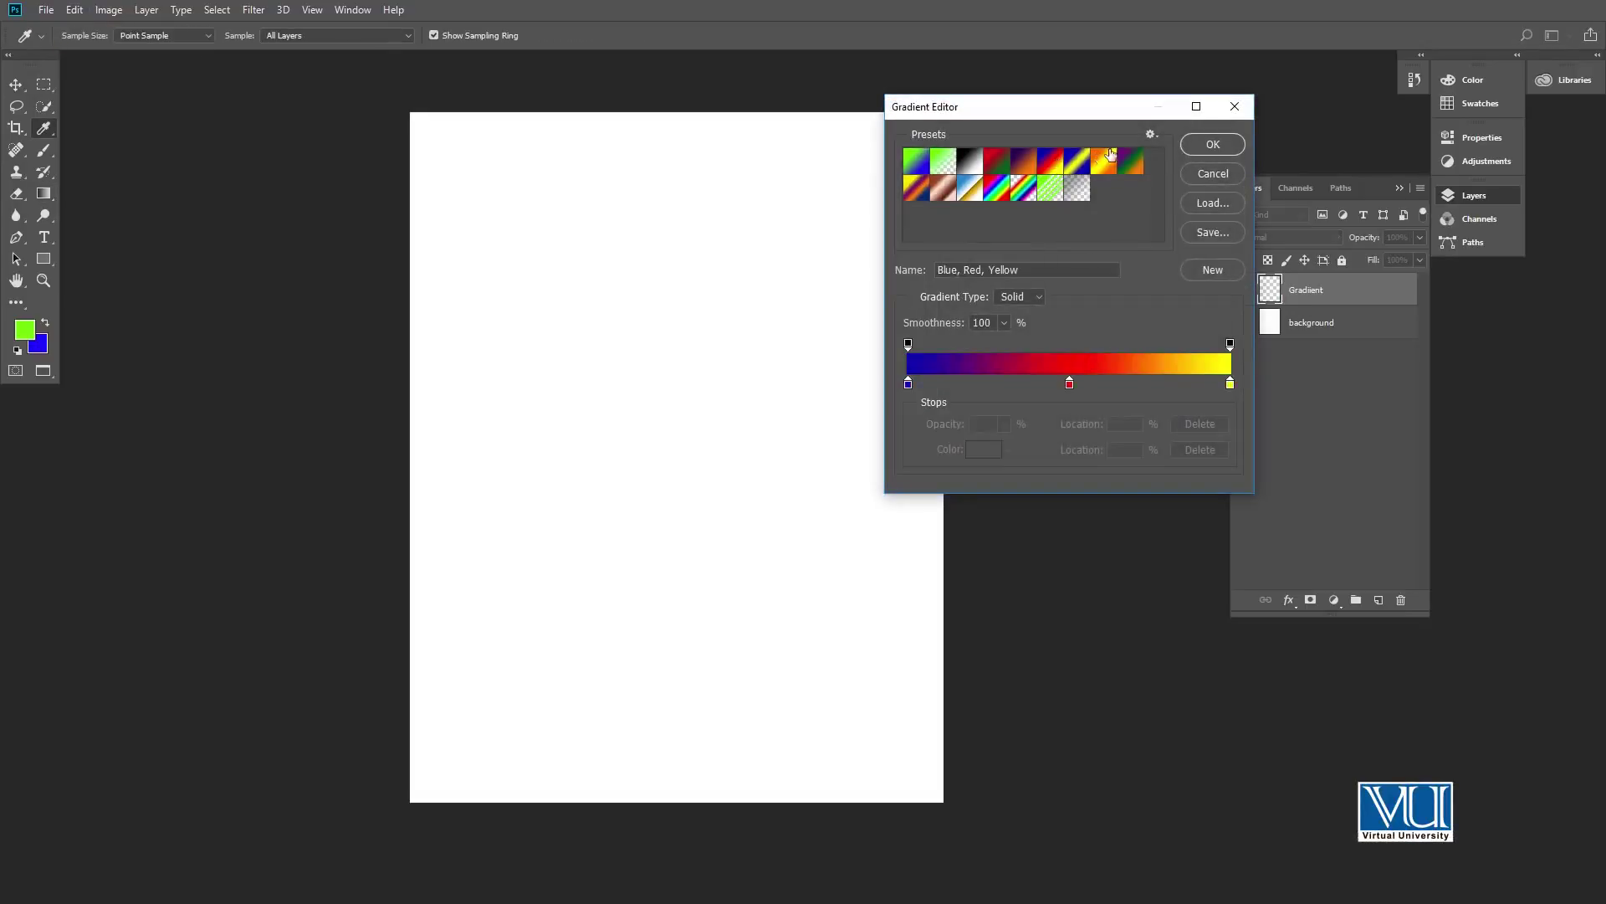
pyautogui.click(1213, 145)
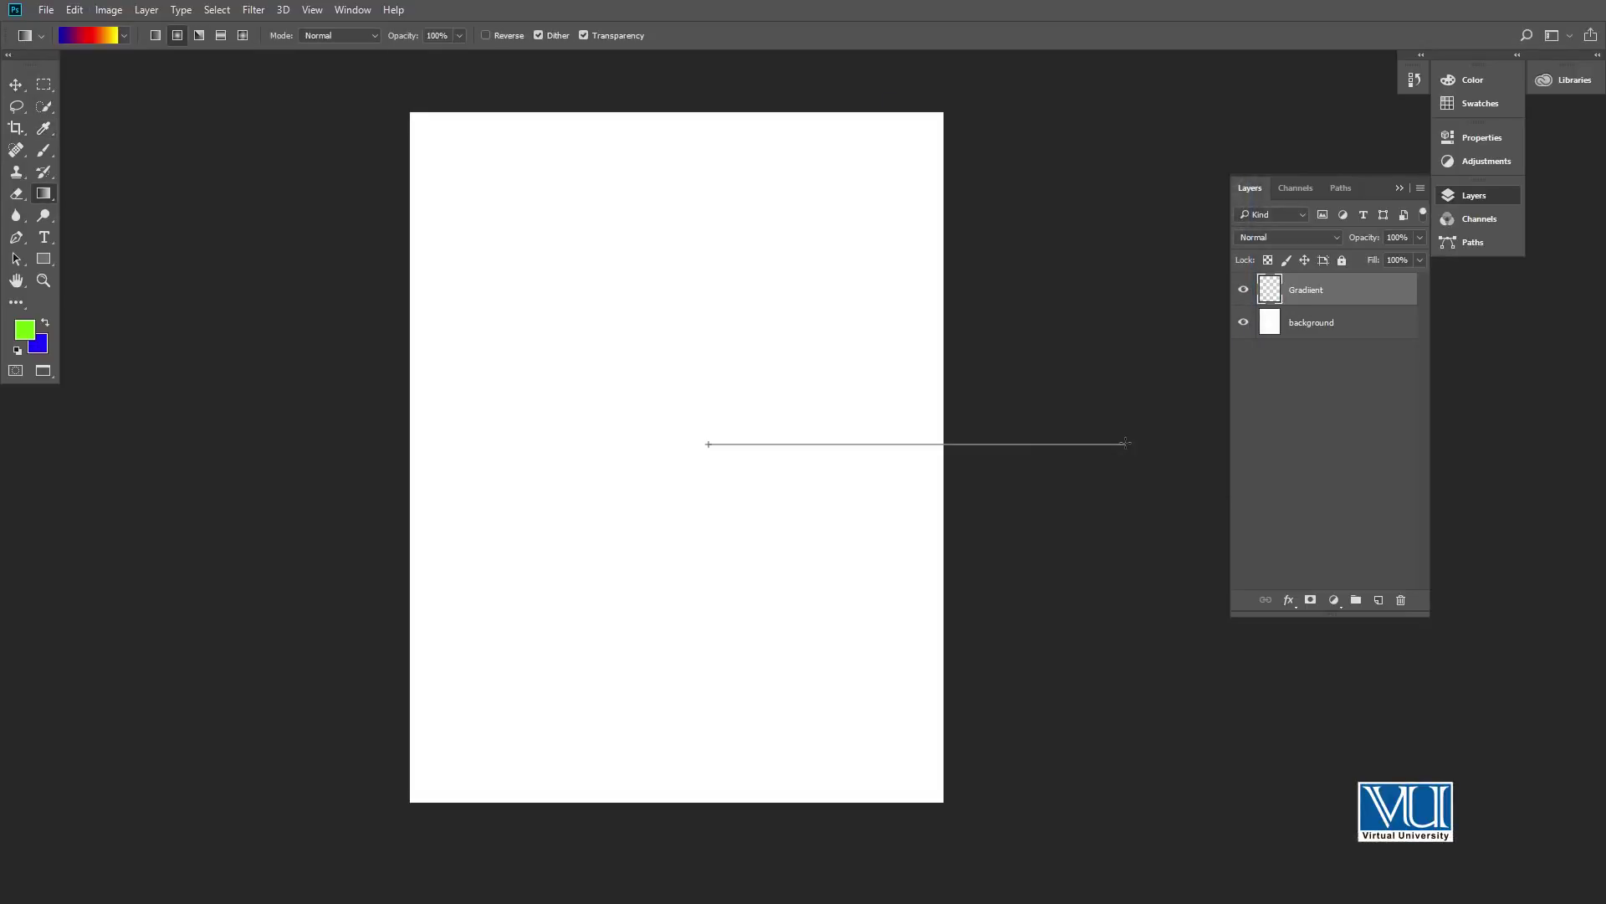
pyautogui.moveTo(1126, 443); pyautogui.dragTo(1125, 442)
pyautogui.hotkey('ctrl', 'z')
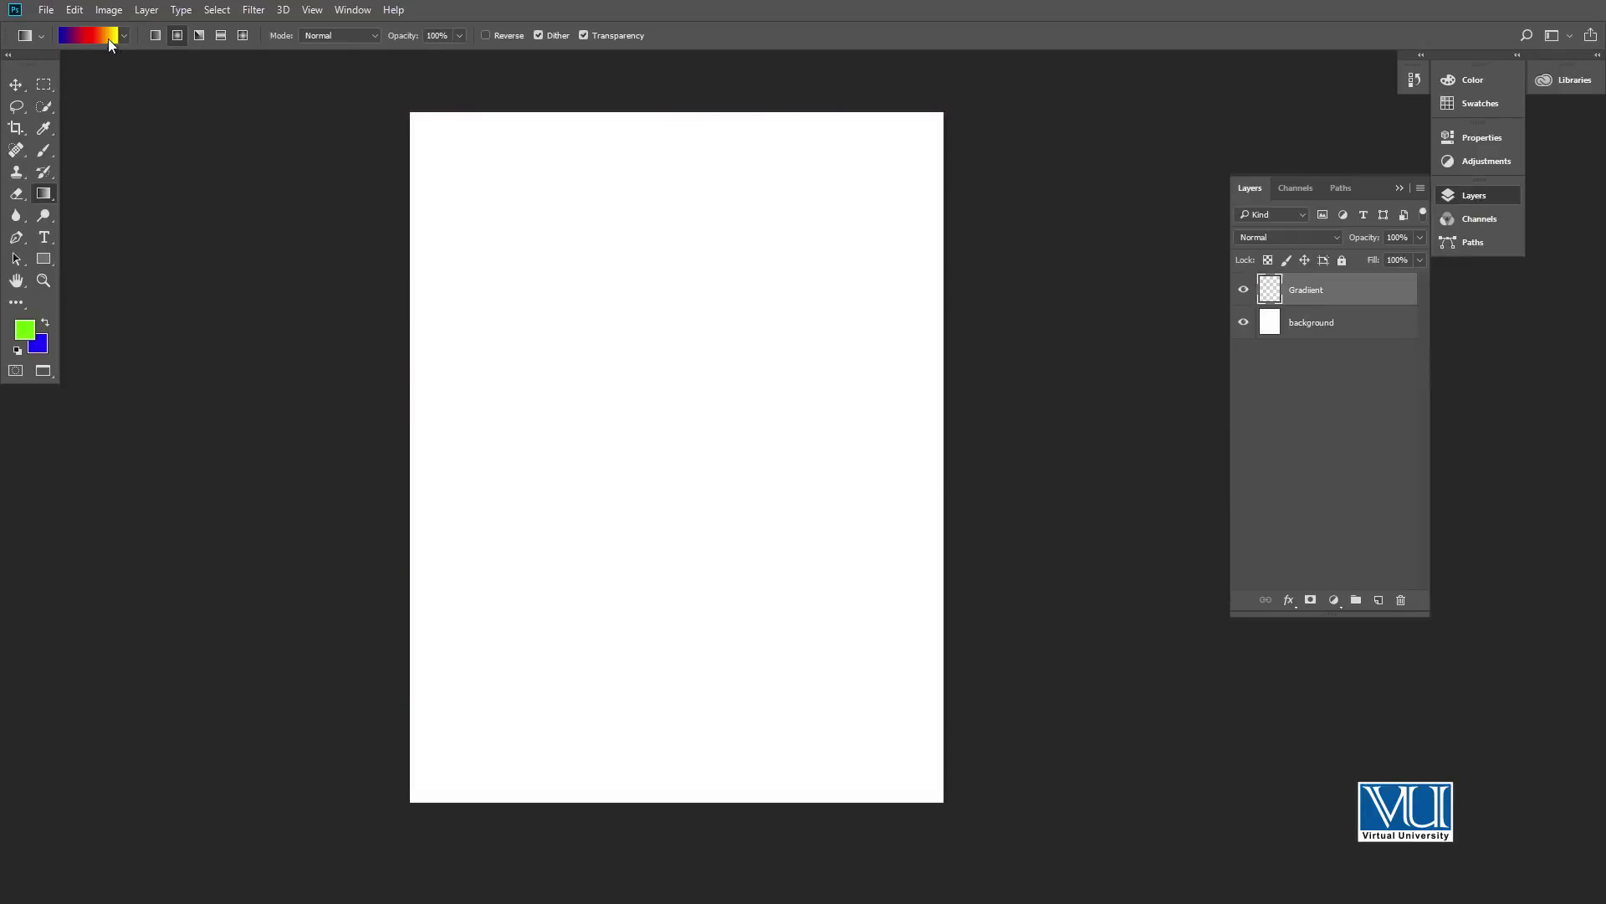
# - Trial the Orange, Yellow, Orange radial gradient on the page, then undo it
pyautogui.click(108, 38)
pyautogui.click(1112, 170)
pyautogui.click(1213, 144)
pyautogui.moveTo(633, 393); pyautogui.dragTo(1079, 392)
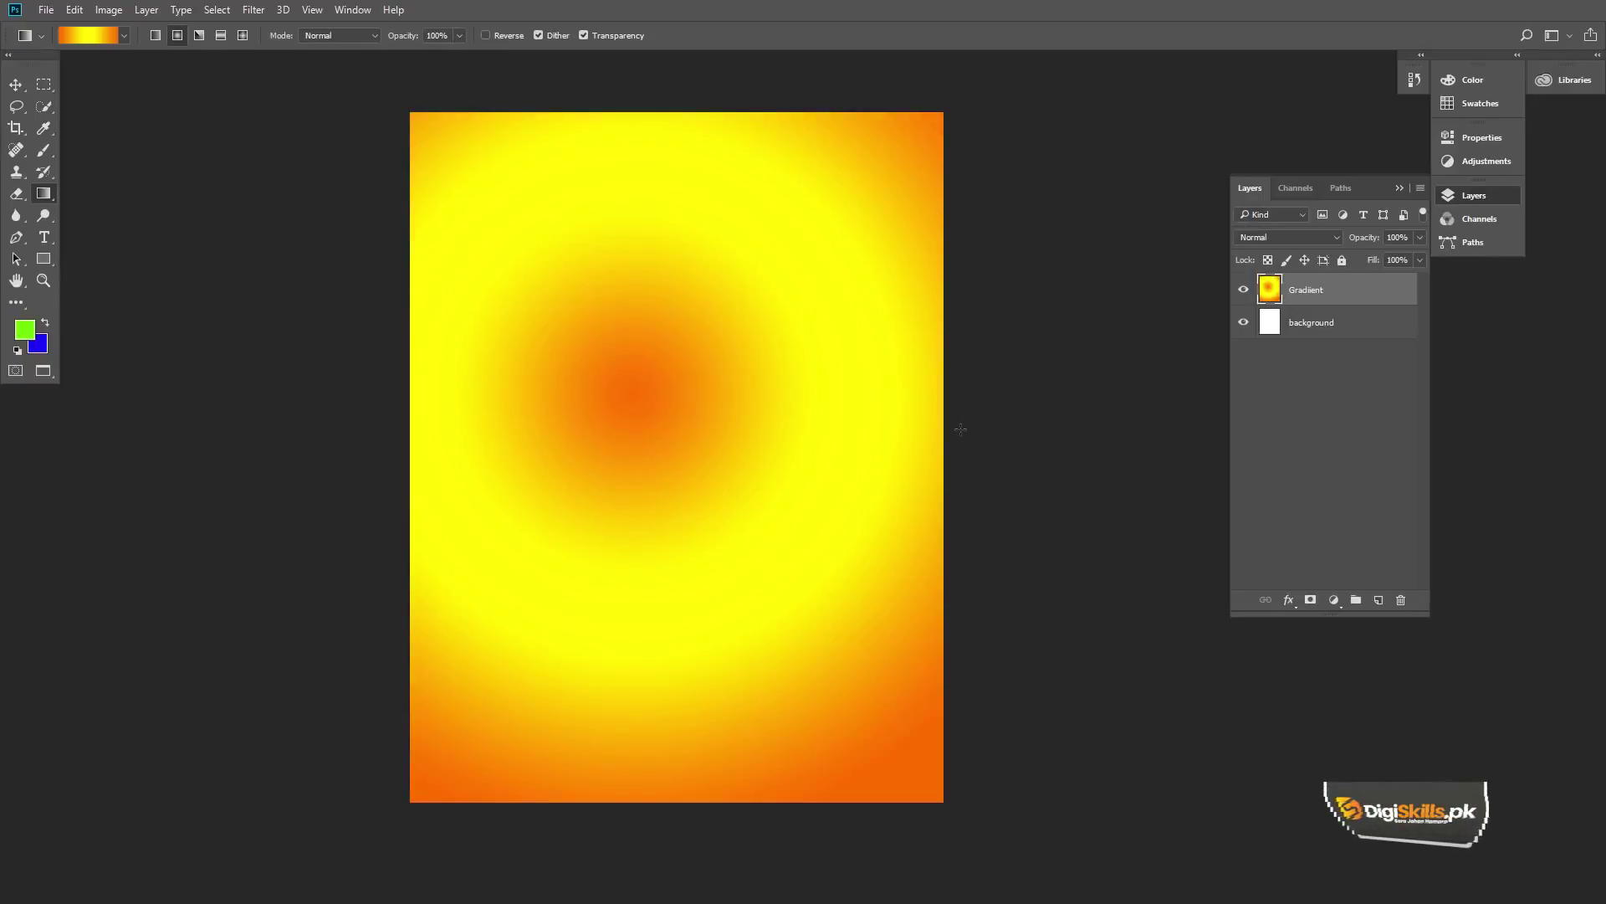
pyautogui.hotkey('ctrl', 'z')
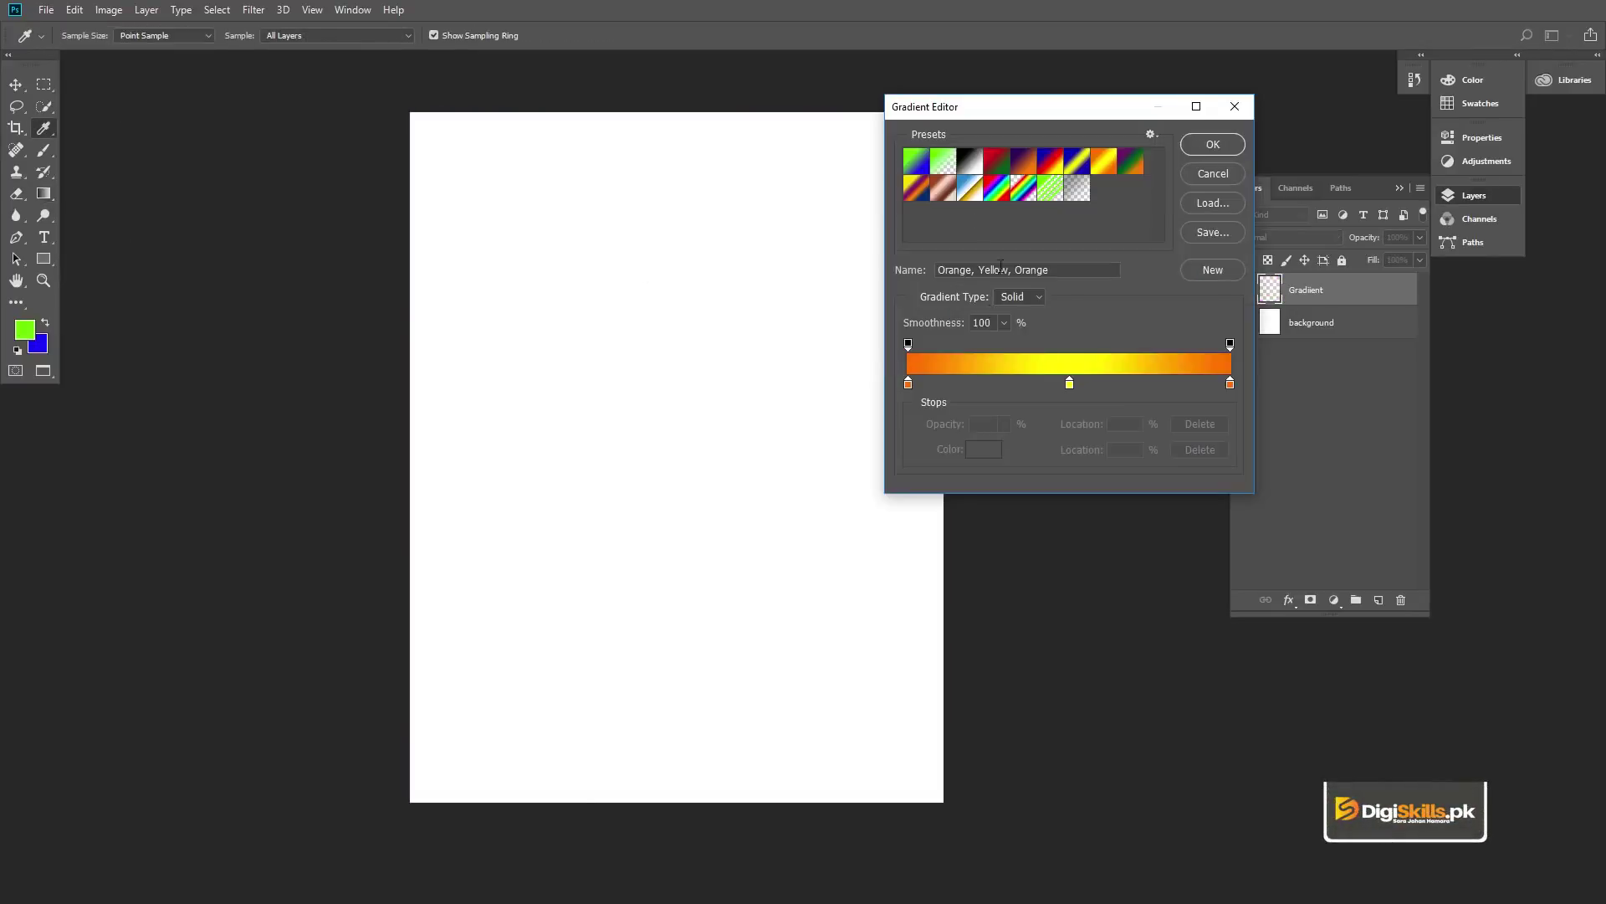
# - Trial the Yellow, Violet, Orange, Blue gradient on the page, then undo it
pyautogui.click(917, 193)
pyautogui.click(1240, 147)
pyautogui.moveTo(617, 385); pyautogui.dragTo(881, 395)
pyautogui.moveTo(1107, 402); pyautogui.dragTo(1103, 406)
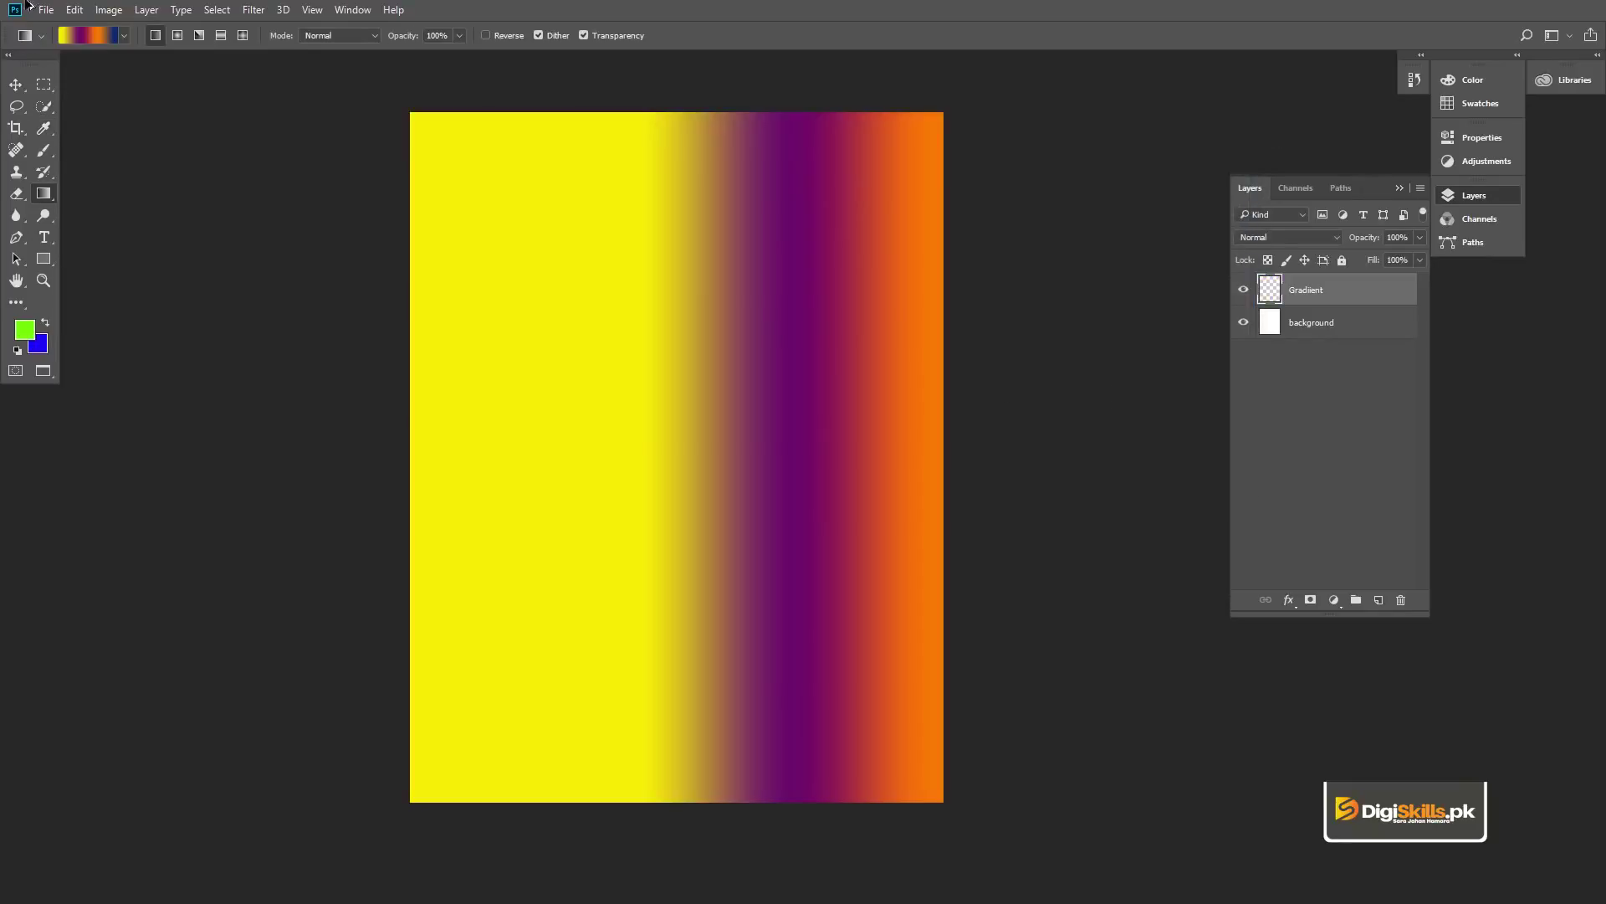
pyautogui.hotkey('ctrl', 'z')
# - Load the blue-white-gold Chrome preset, trial linear and radial fills, undoing both
pyautogui.click(92, 35)
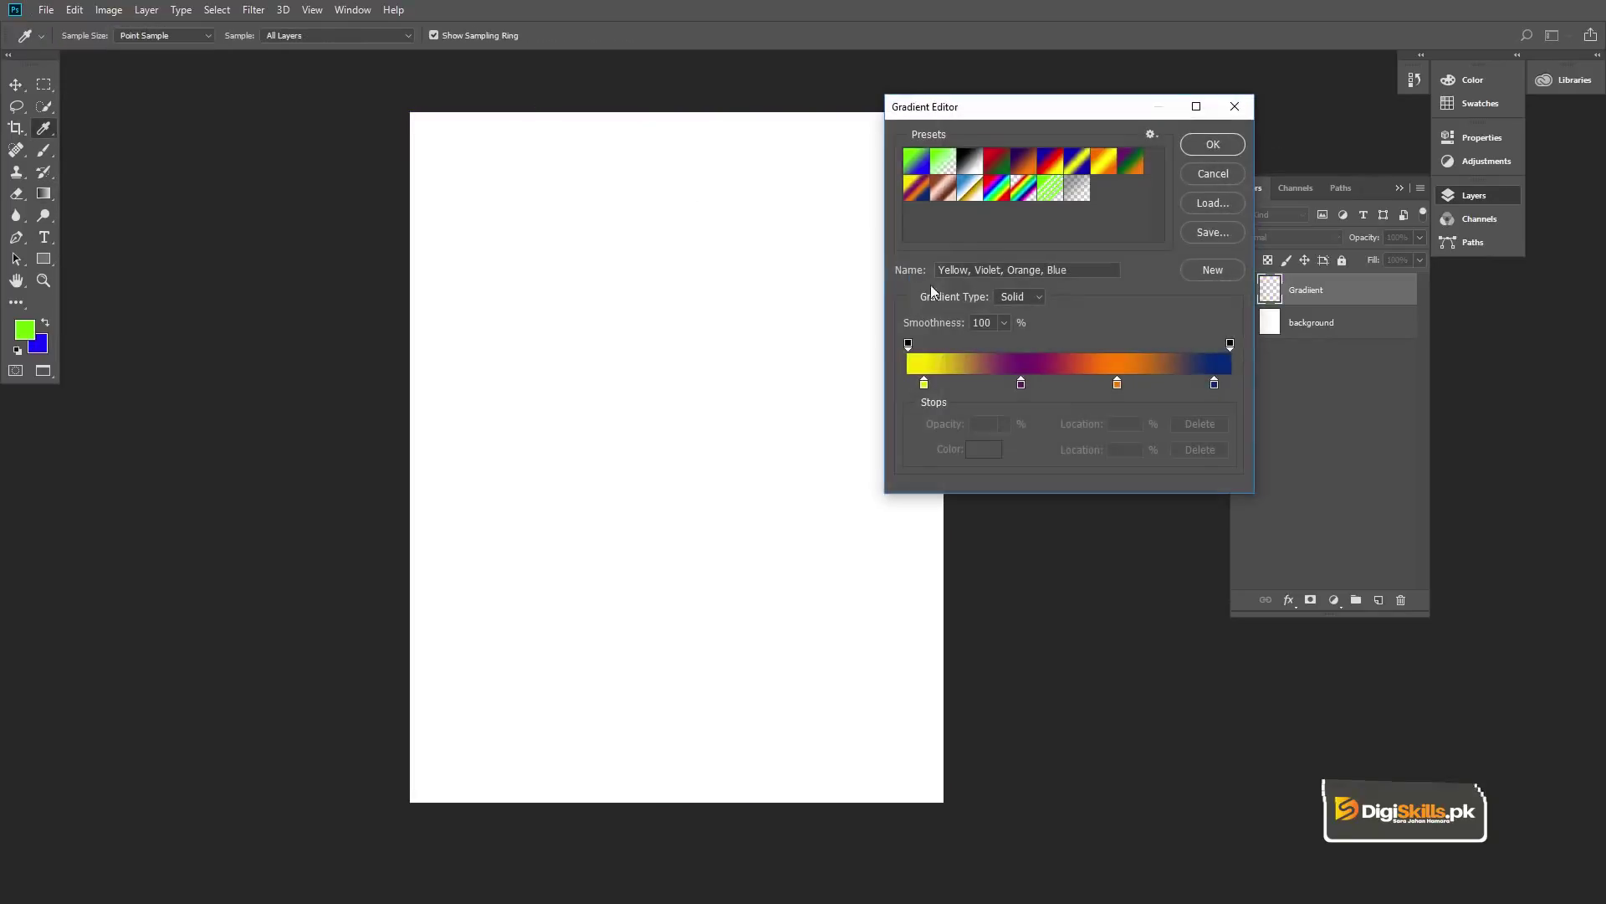
pyautogui.click(956, 191)
pyautogui.click(1212, 144)
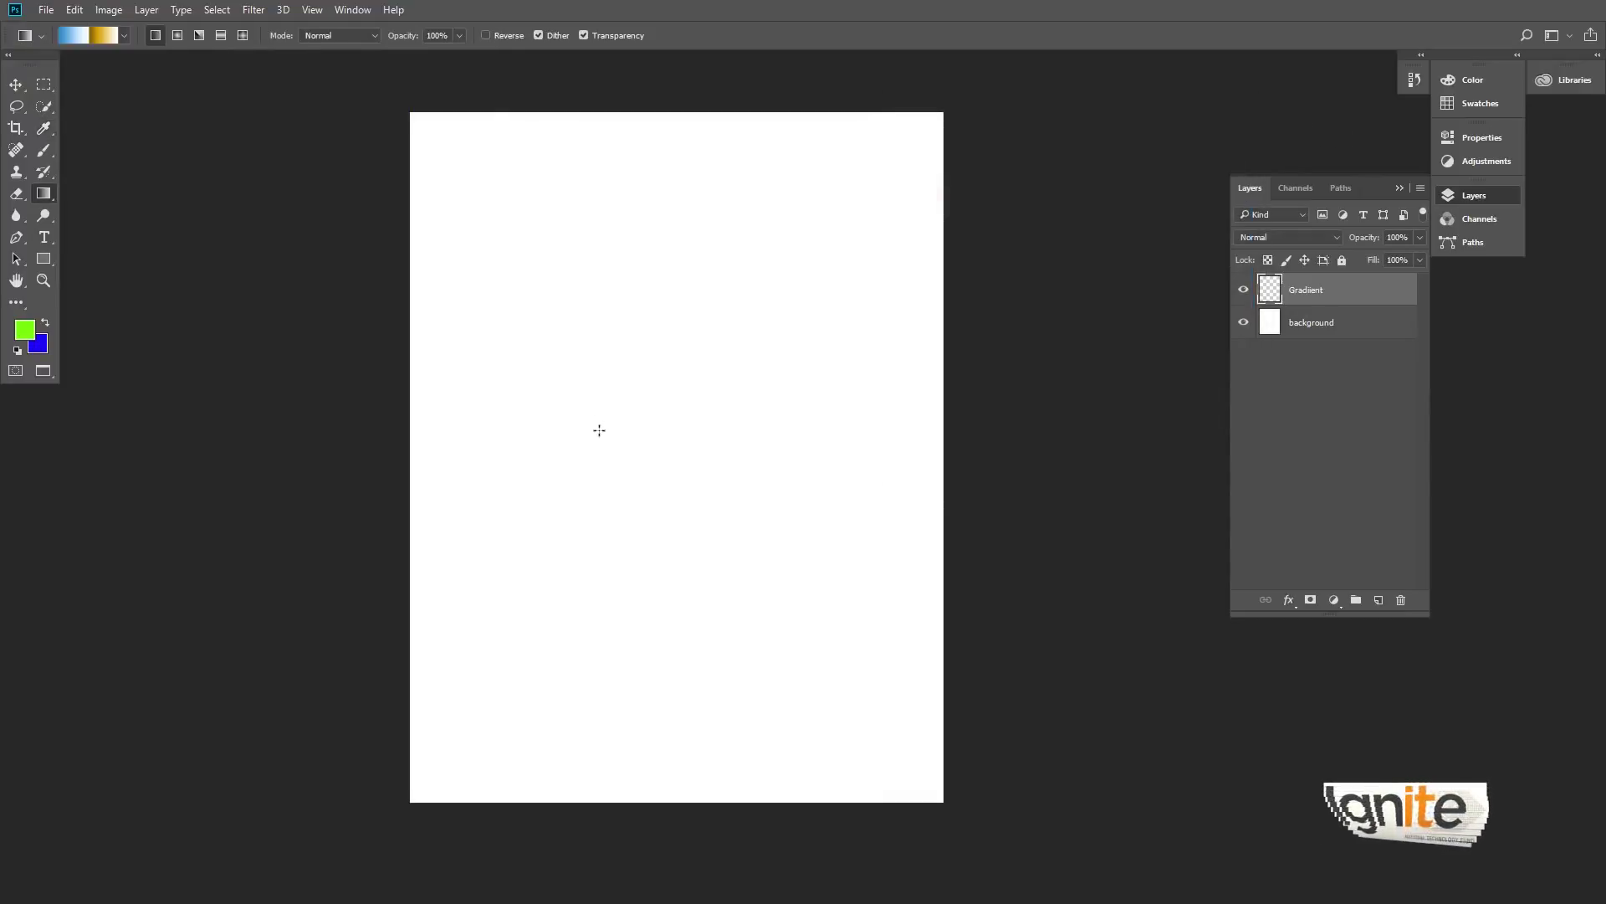
pyautogui.moveTo(670, 455); pyautogui.dragTo(1039, 438)
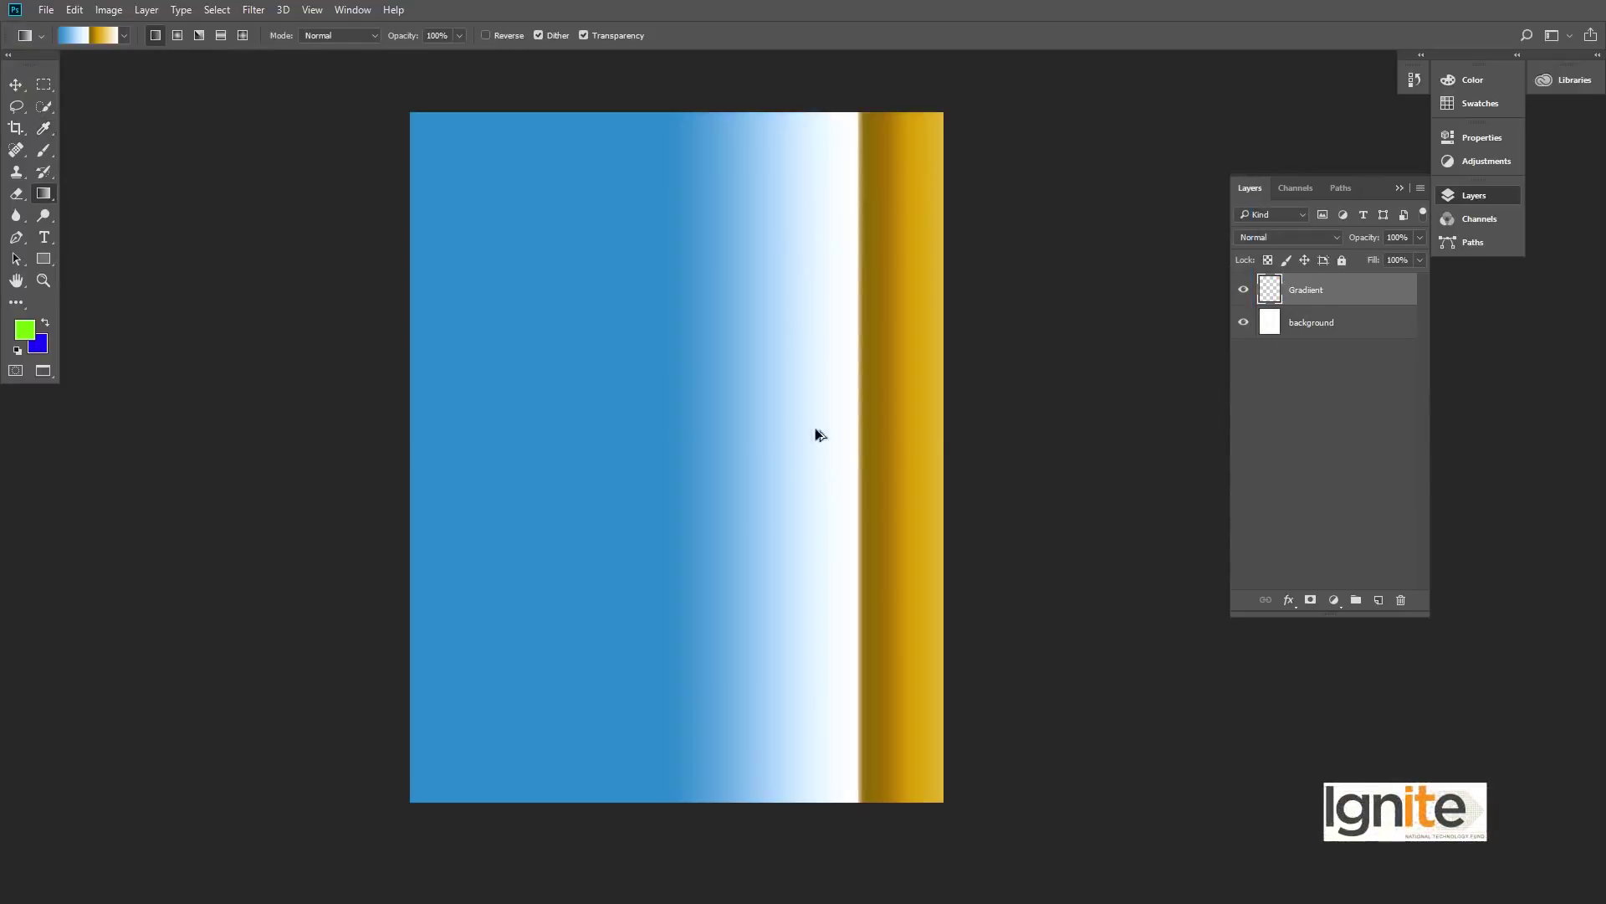
pyautogui.hotkey('ctrl', 'z')
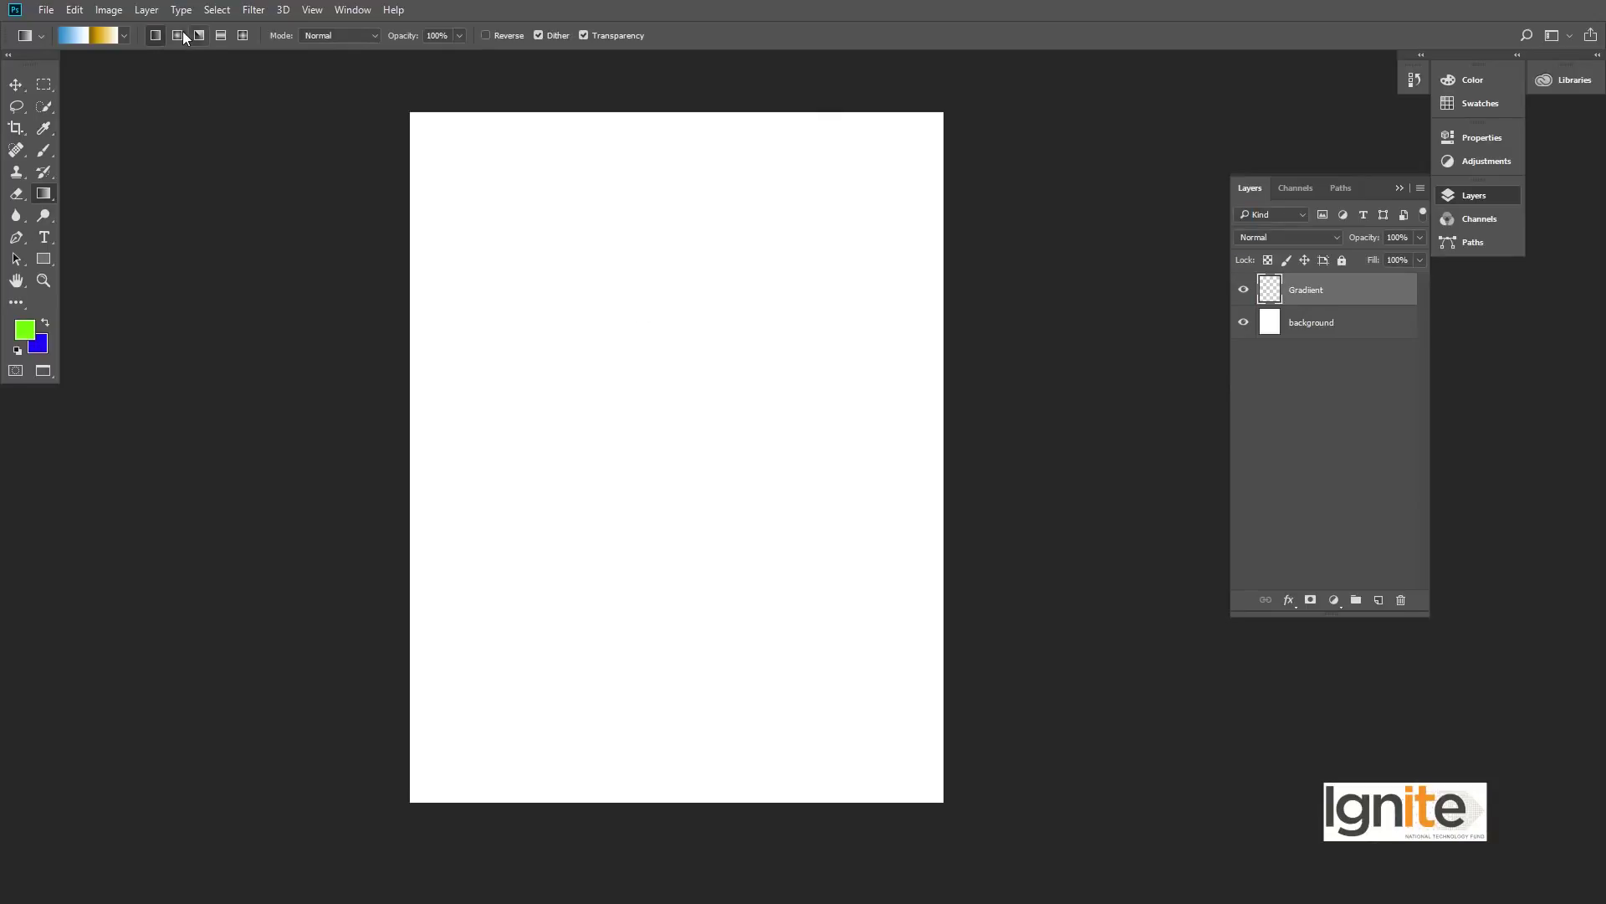
pyautogui.moveTo(1070, 477); pyautogui.dragTo(932, 481)
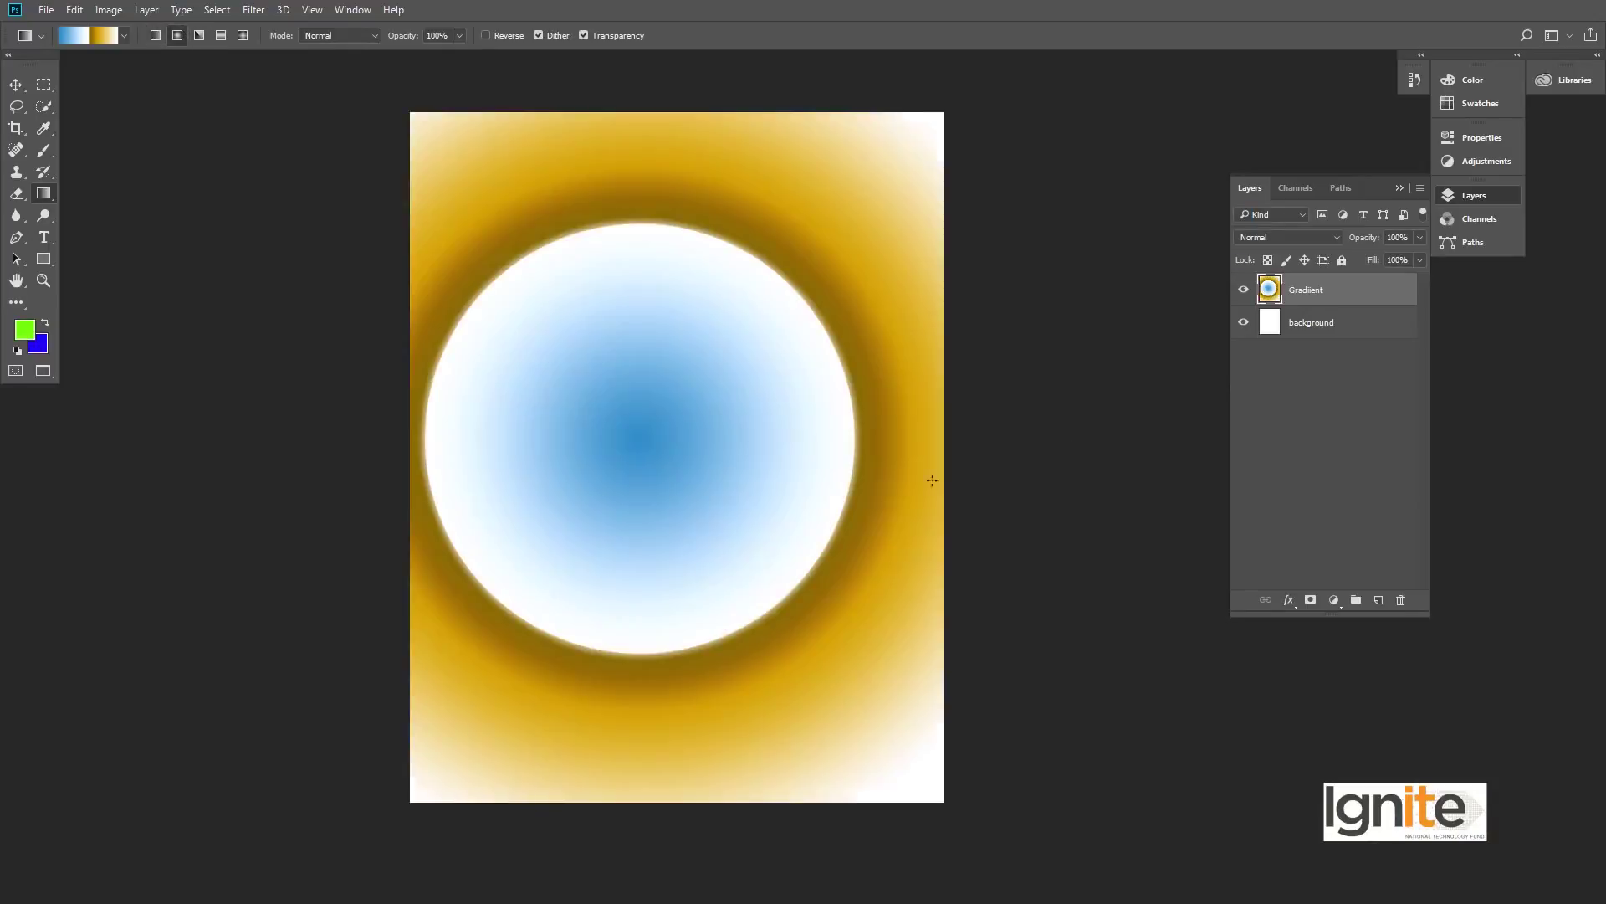
pyautogui.hotkey('ctrl', 'z')
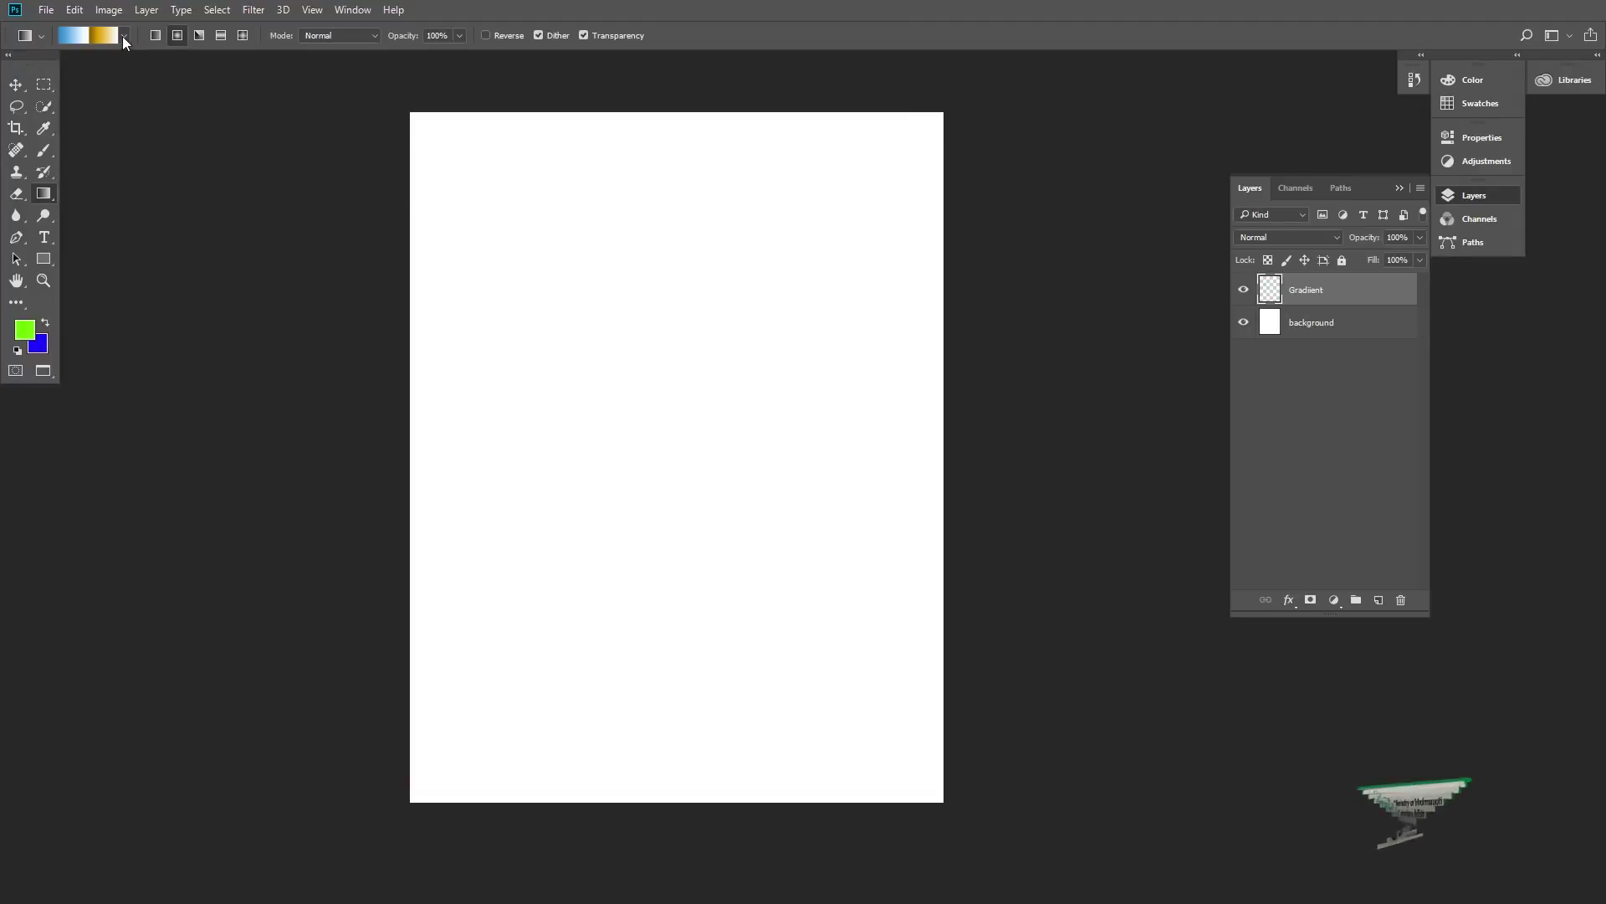
# - Preview the Neutral Density and Foreground to Background presets, closing the editor without applying
pyautogui.click(93, 36)
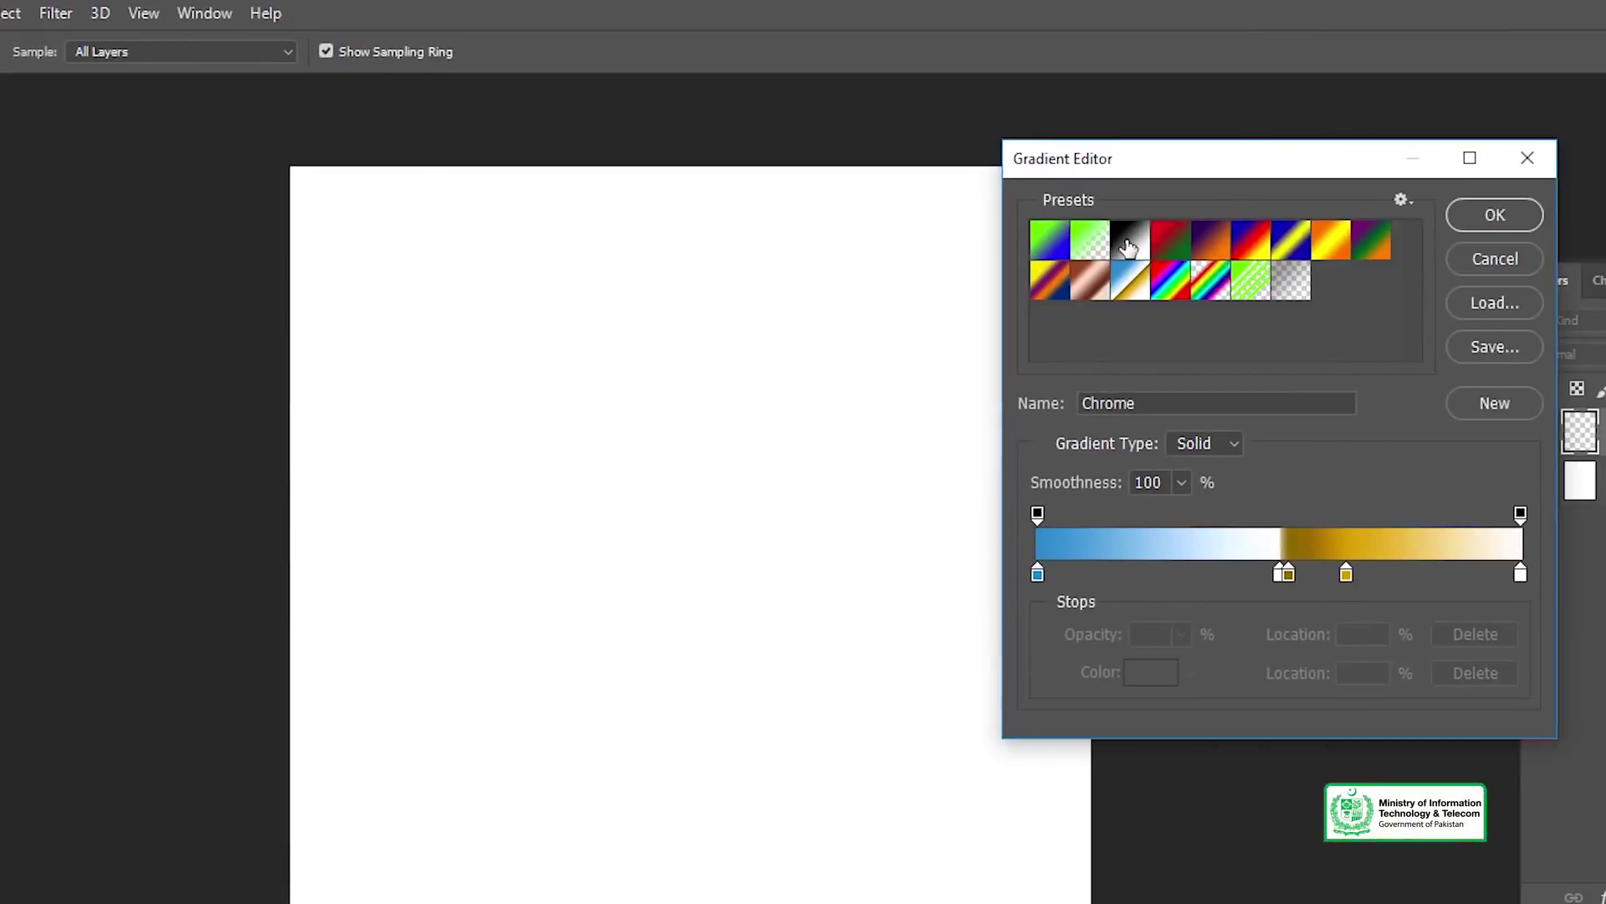
pyautogui.click(1290, 285)
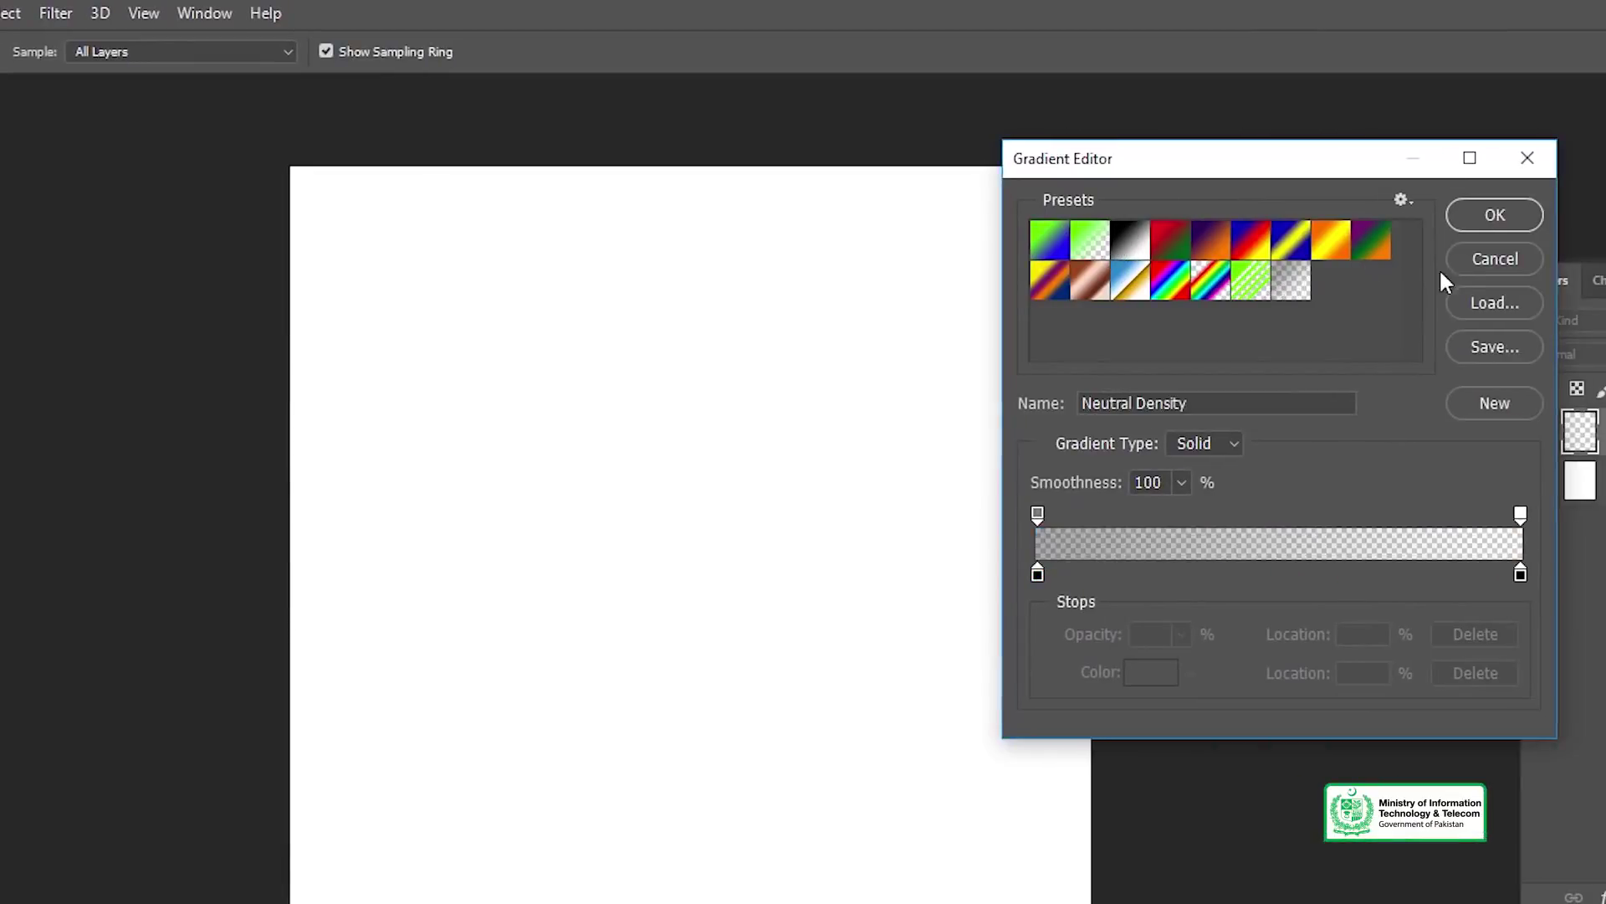
pyautogui.click(1466, 258)
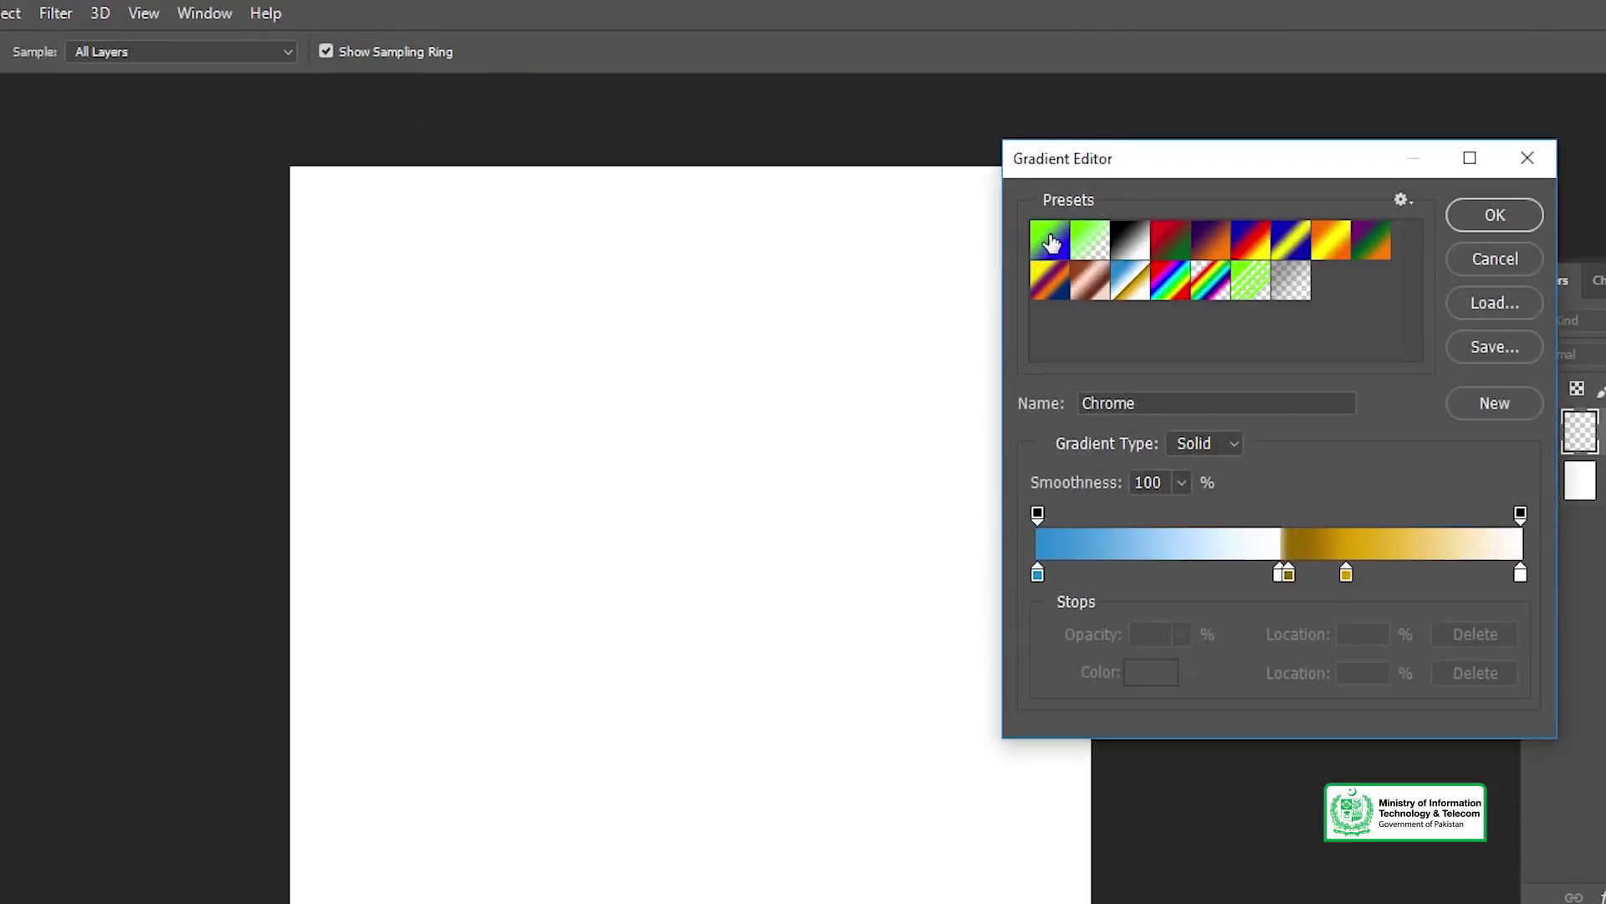
pyautogui.click(1051, 242)
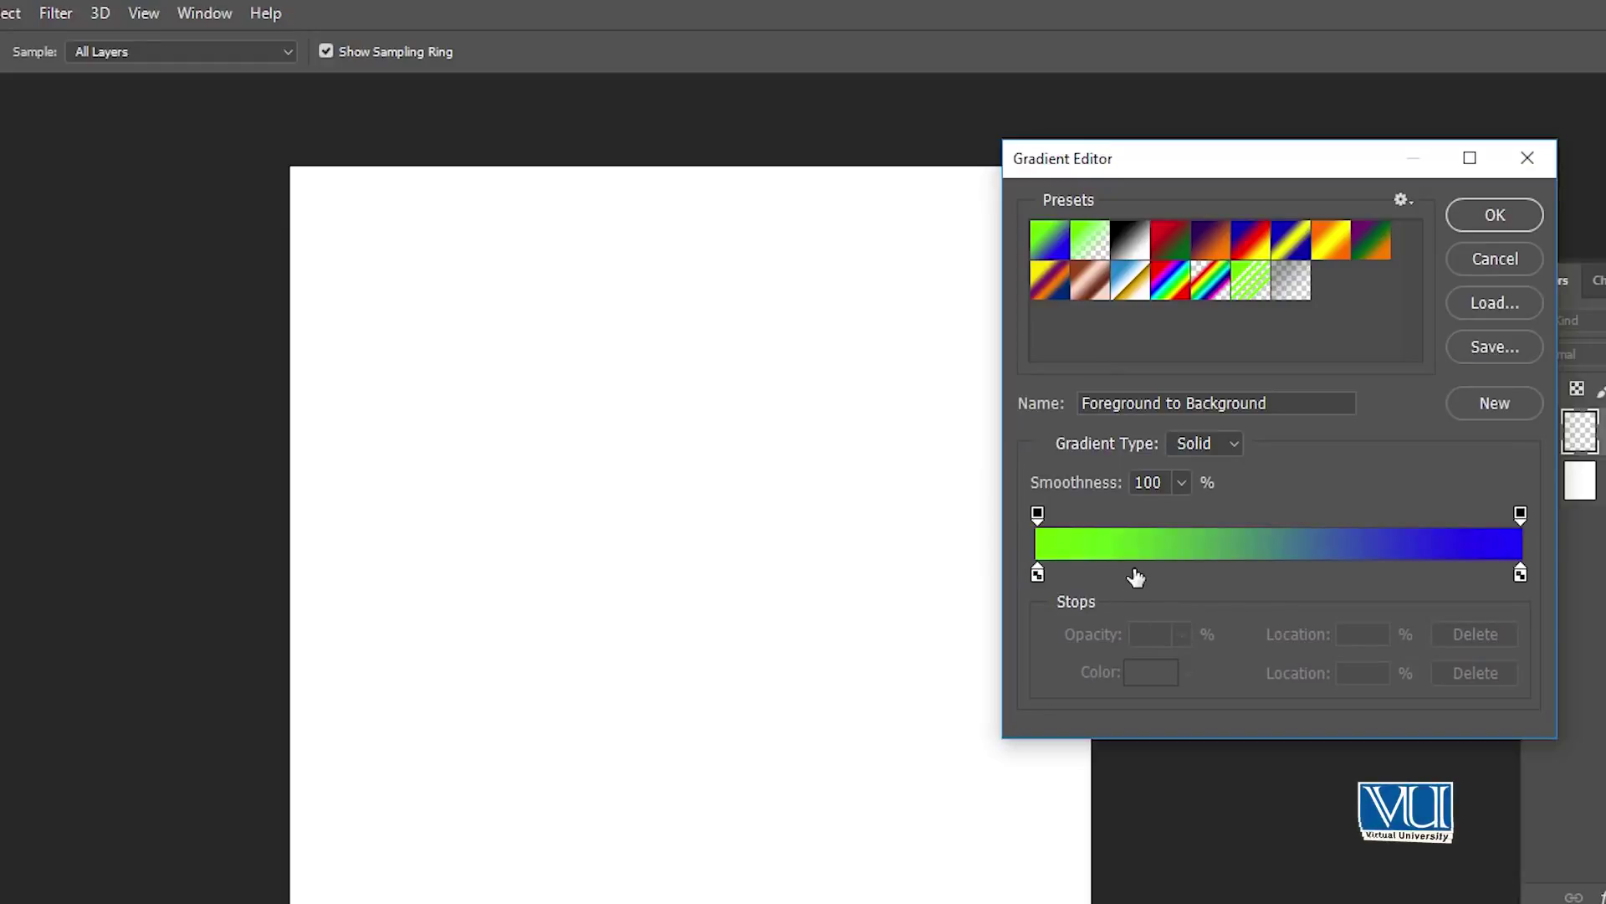
pyautogui.click(1508, 256)
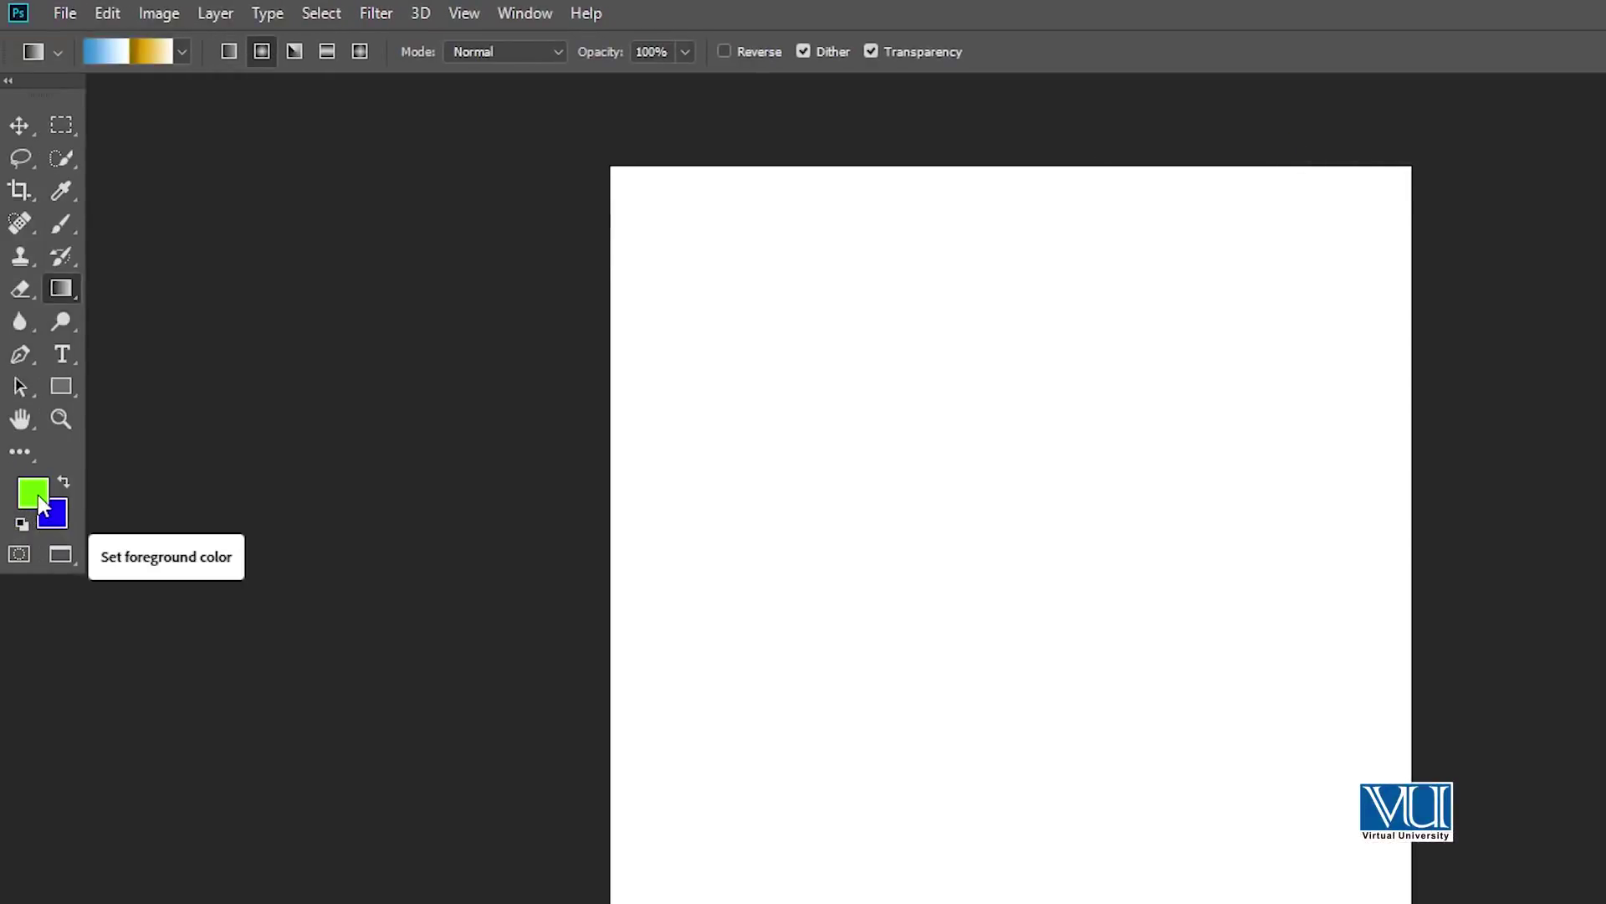
# - Load the Foreground to Background preset in the Gradient Editor and add a colour stop
pyautogui.click(151, 51)
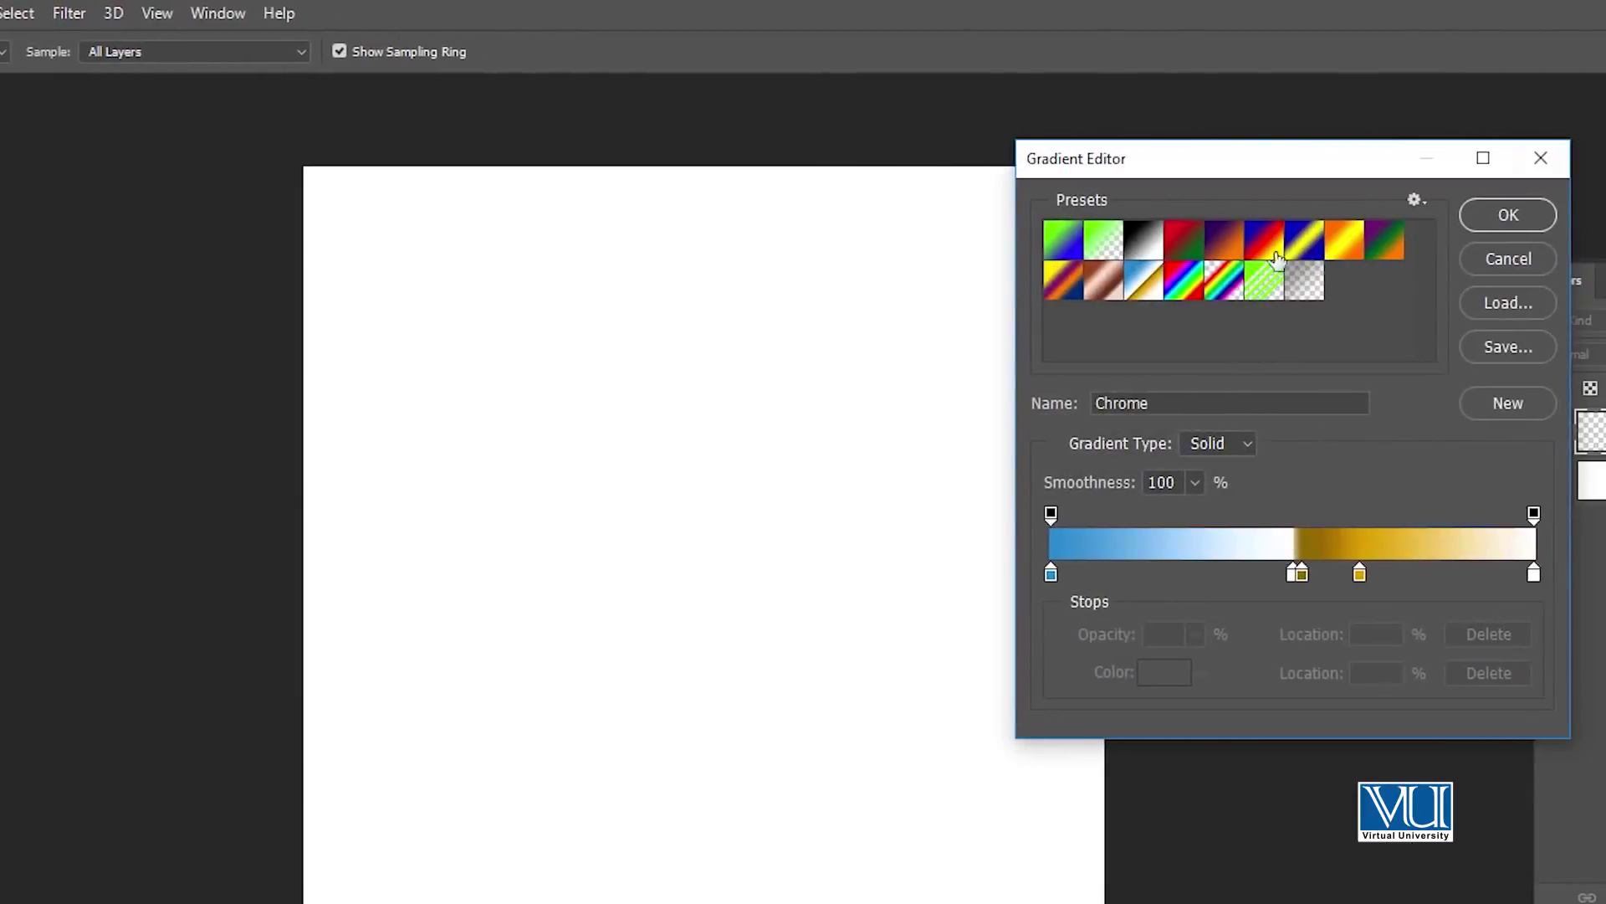
pyautogui.click(1075, 243)
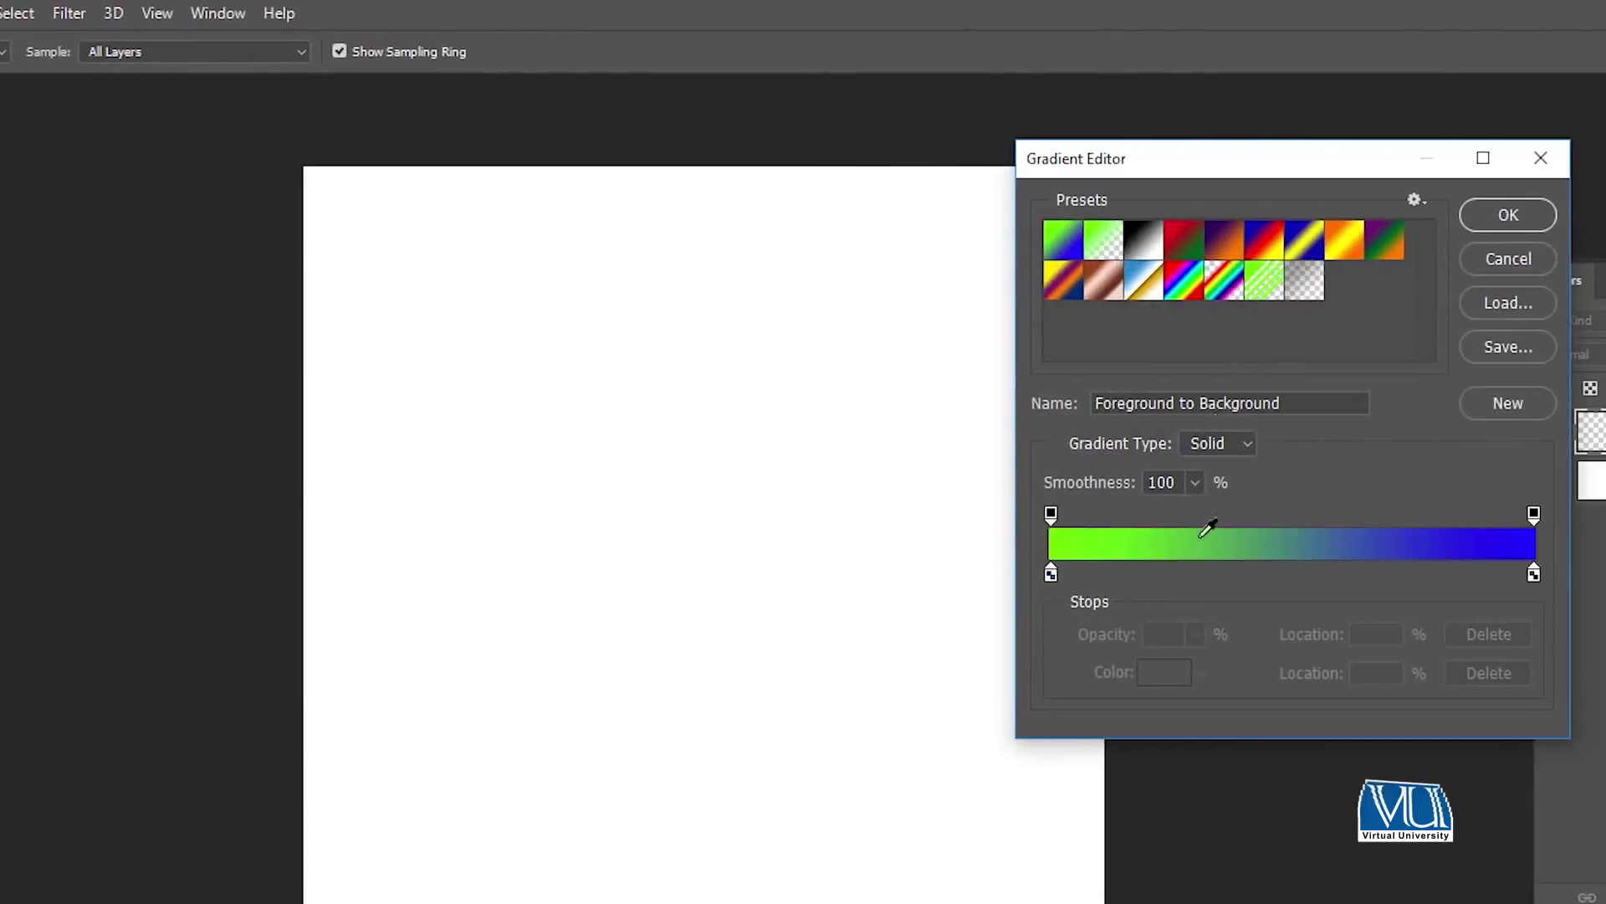
pyautogui.keyDown('alt'); pyautogui.click(1097, 574); pyautogui.keyUp('alt')
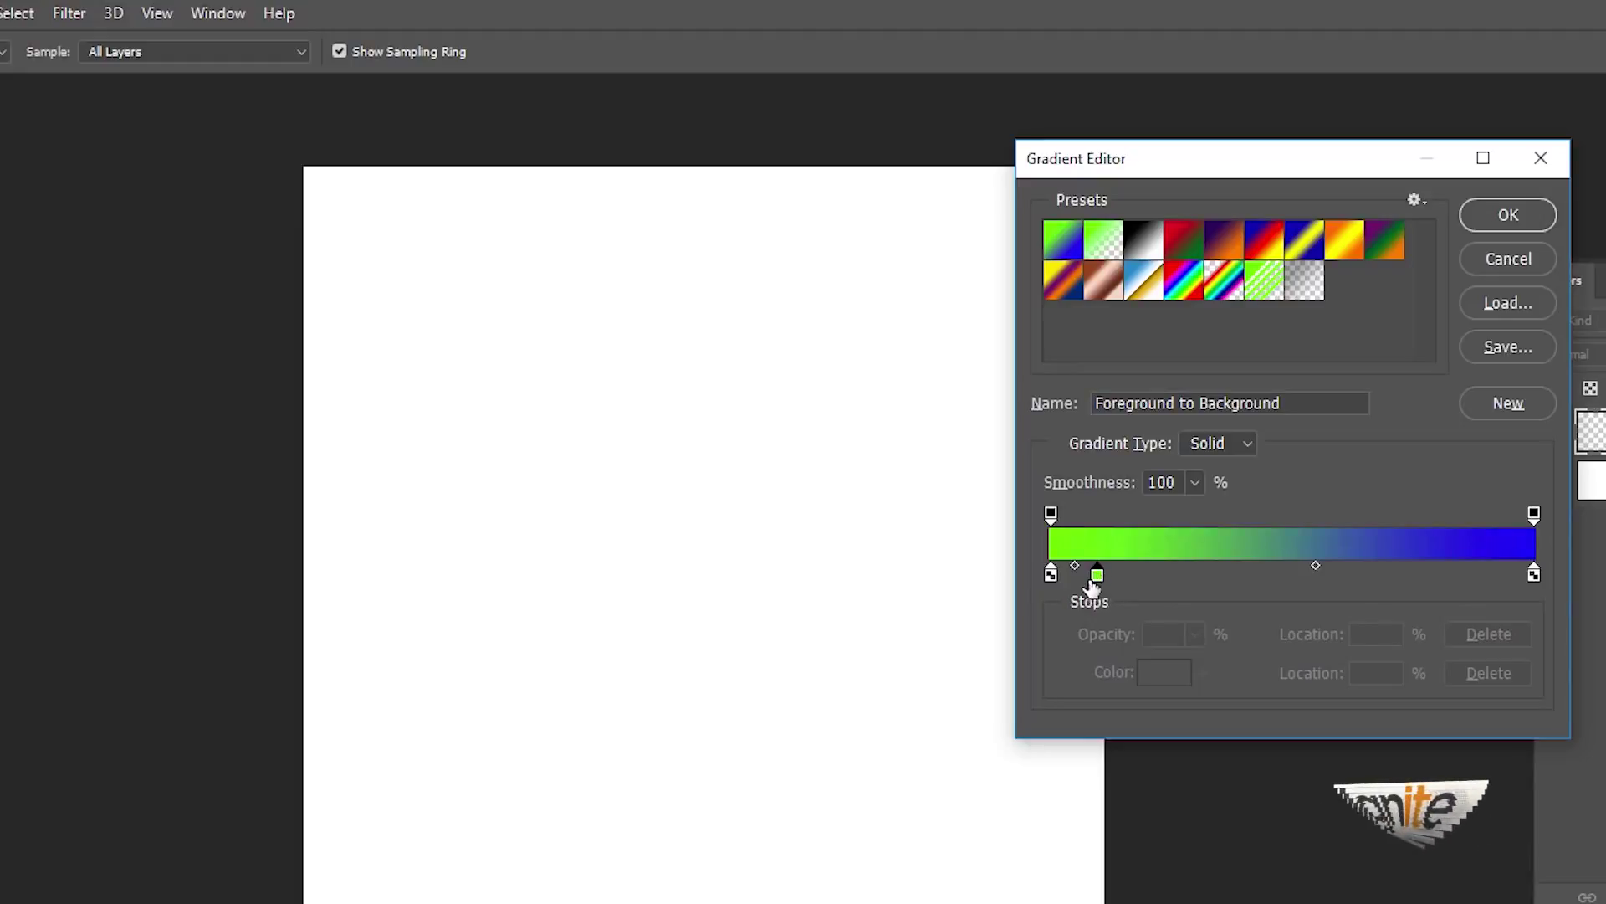
# - Rearrange the colour stops, sliding blue to 53% and green to 59%
pyautogui.click(1077, 245)
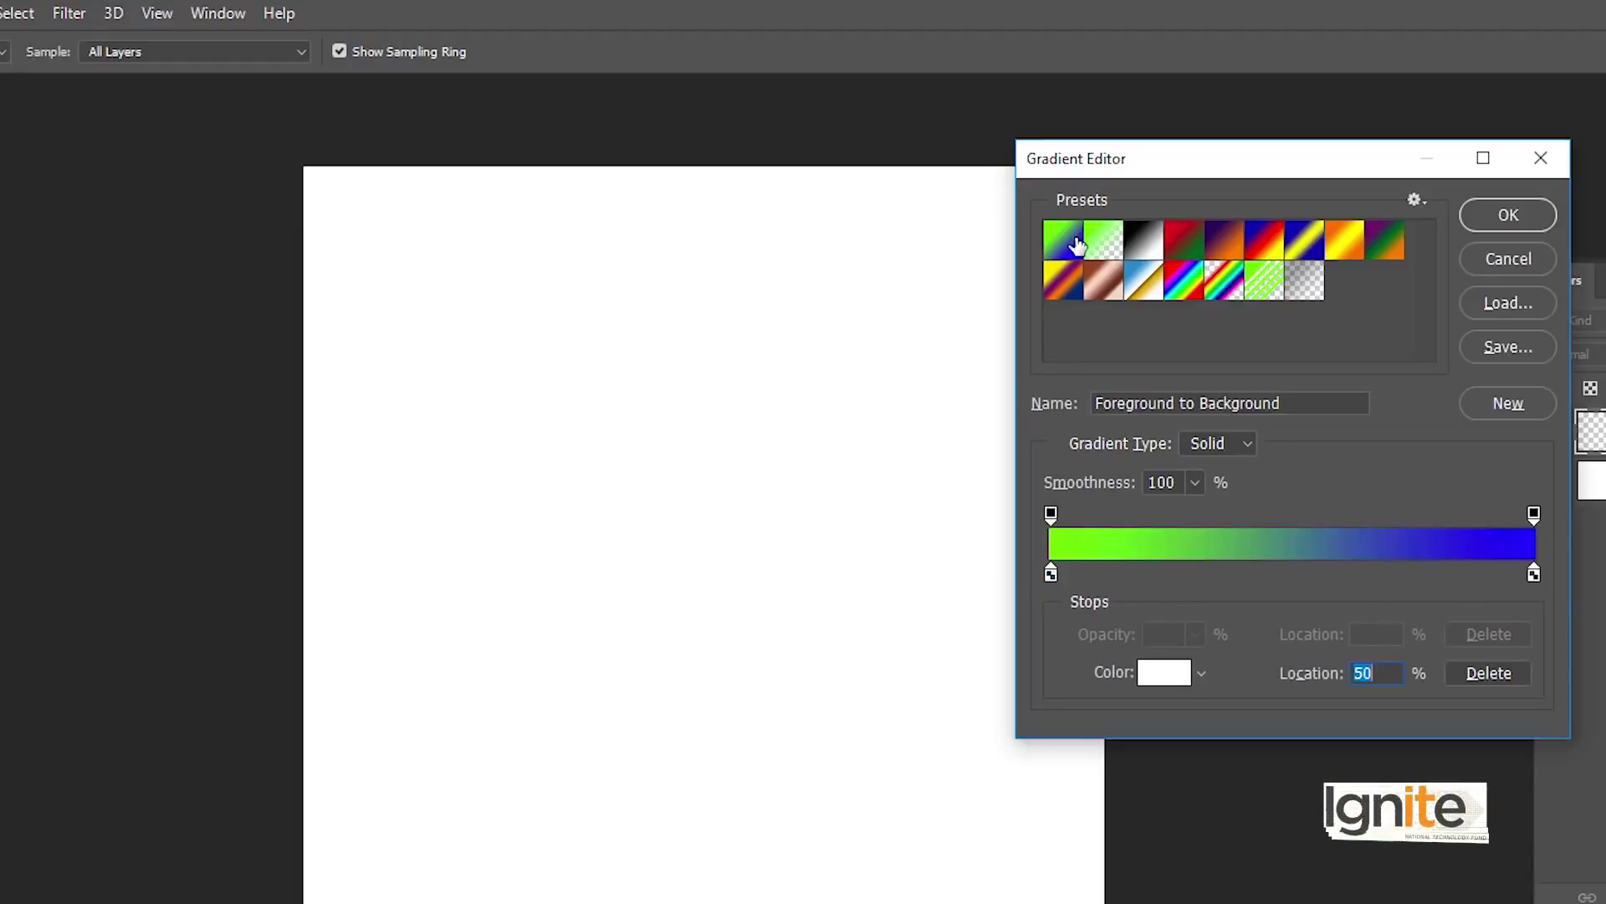
pyautogui.moveTo(1051, 574)
pyautogui.mouseDown()
pyautogui.moveTo(1529, 574)
pyautogui.moveTo(1189, 595)
pyautogui.mouseUp()
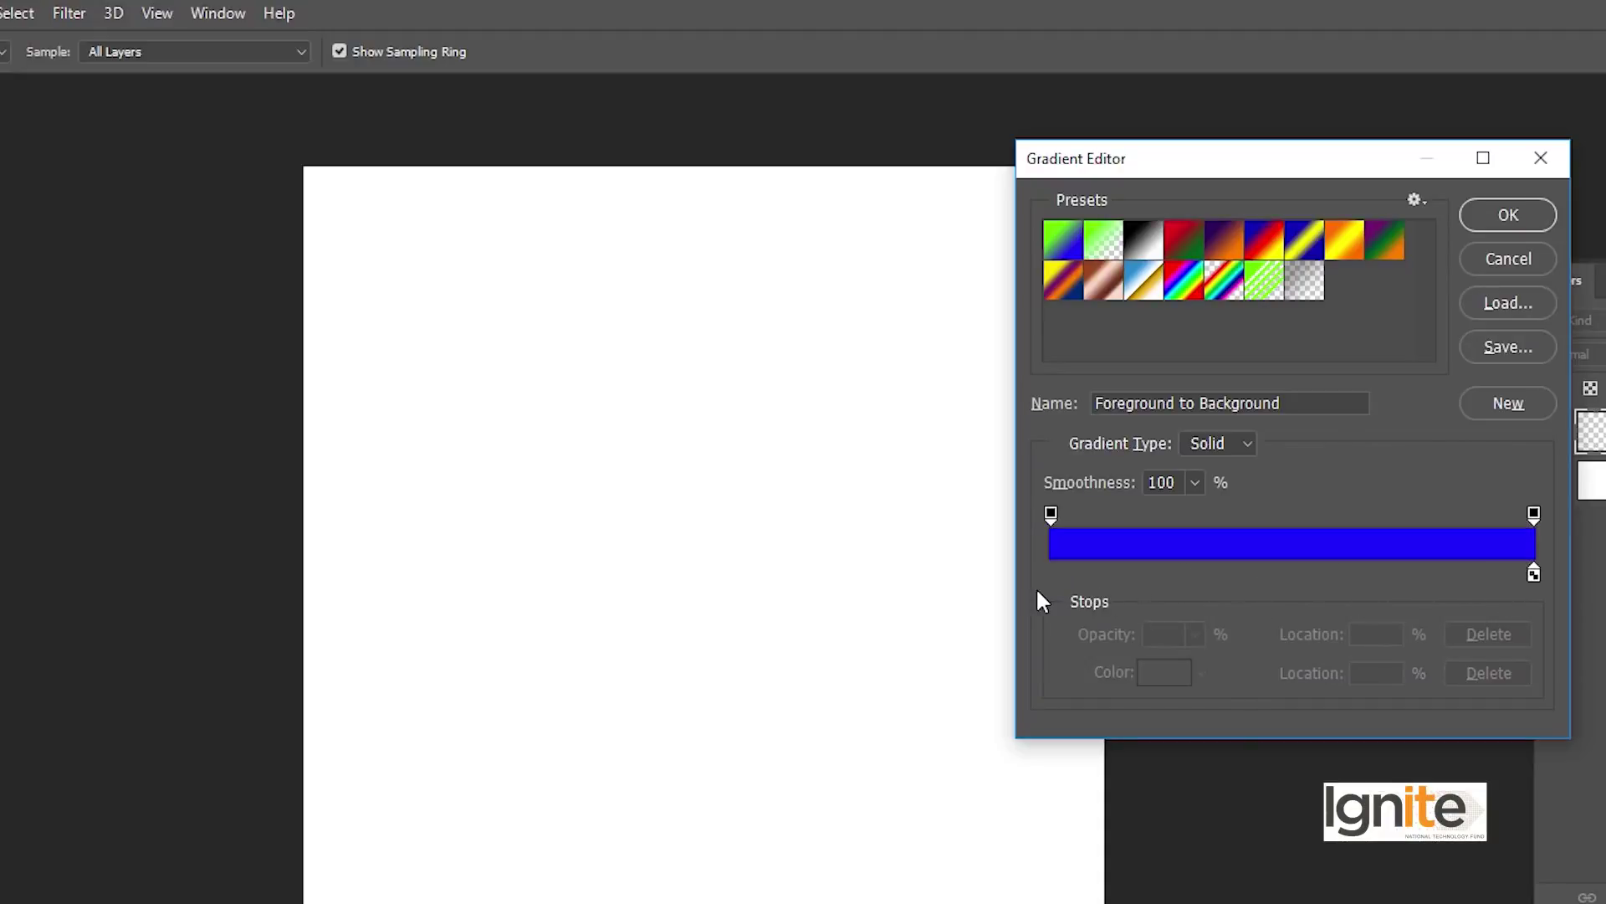
pyautogui.click(1076, 238)
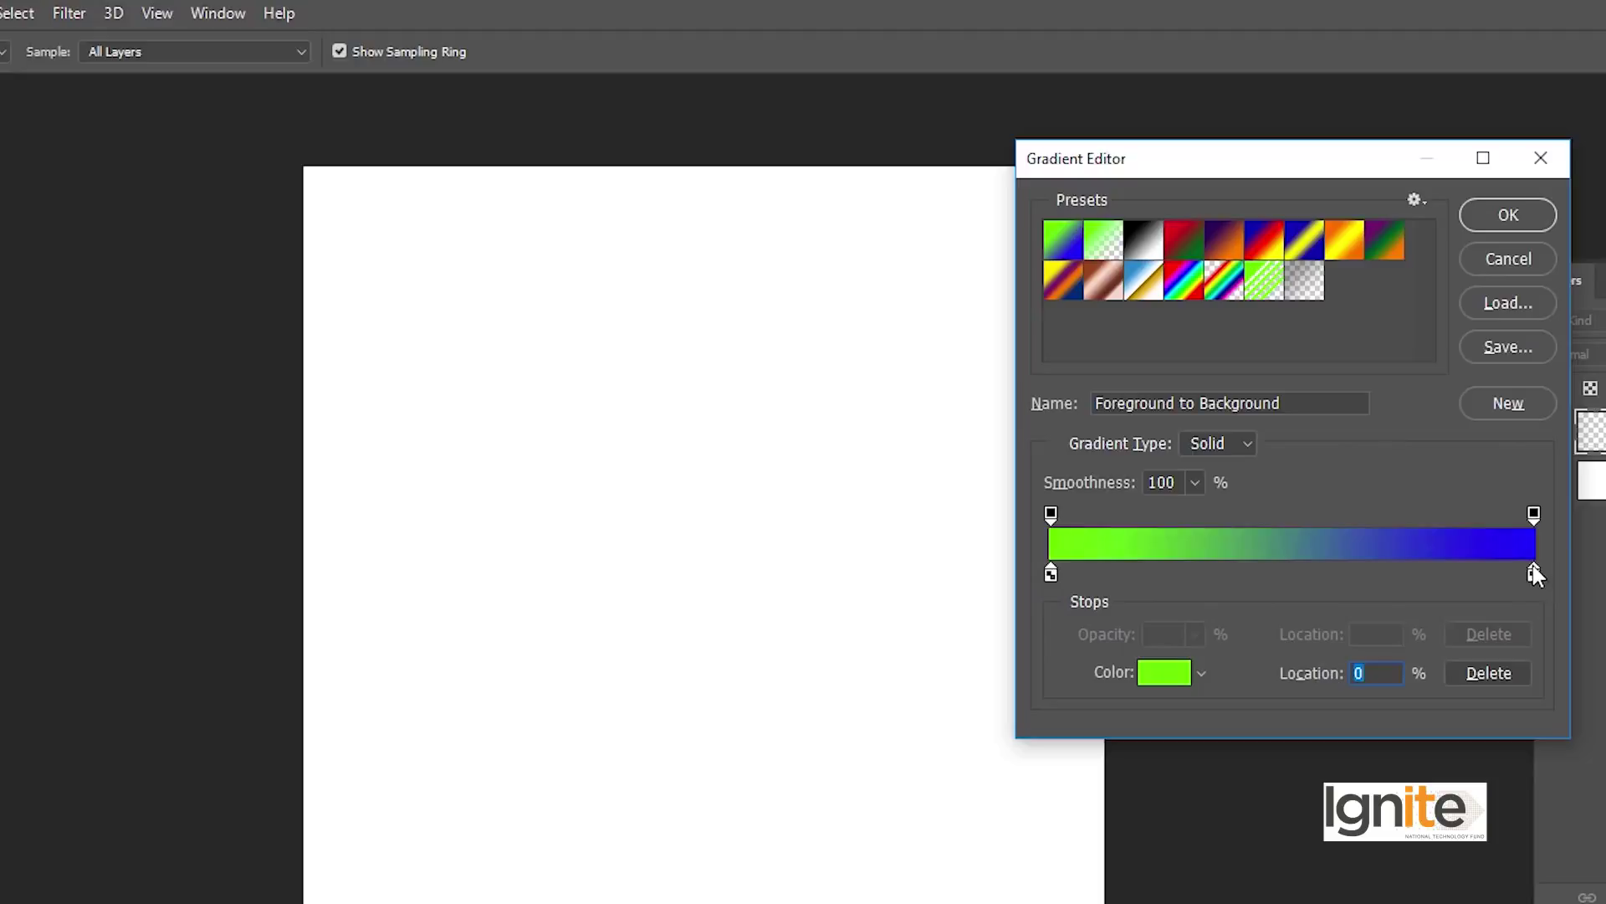
pyautogui.moveTo(1532, 574)
pyautogui.mouseDown()
pyautogui.moveTo(1219, 573)
pyautogui.moveTo(1556, 574)
pyautogui.mouseUp()
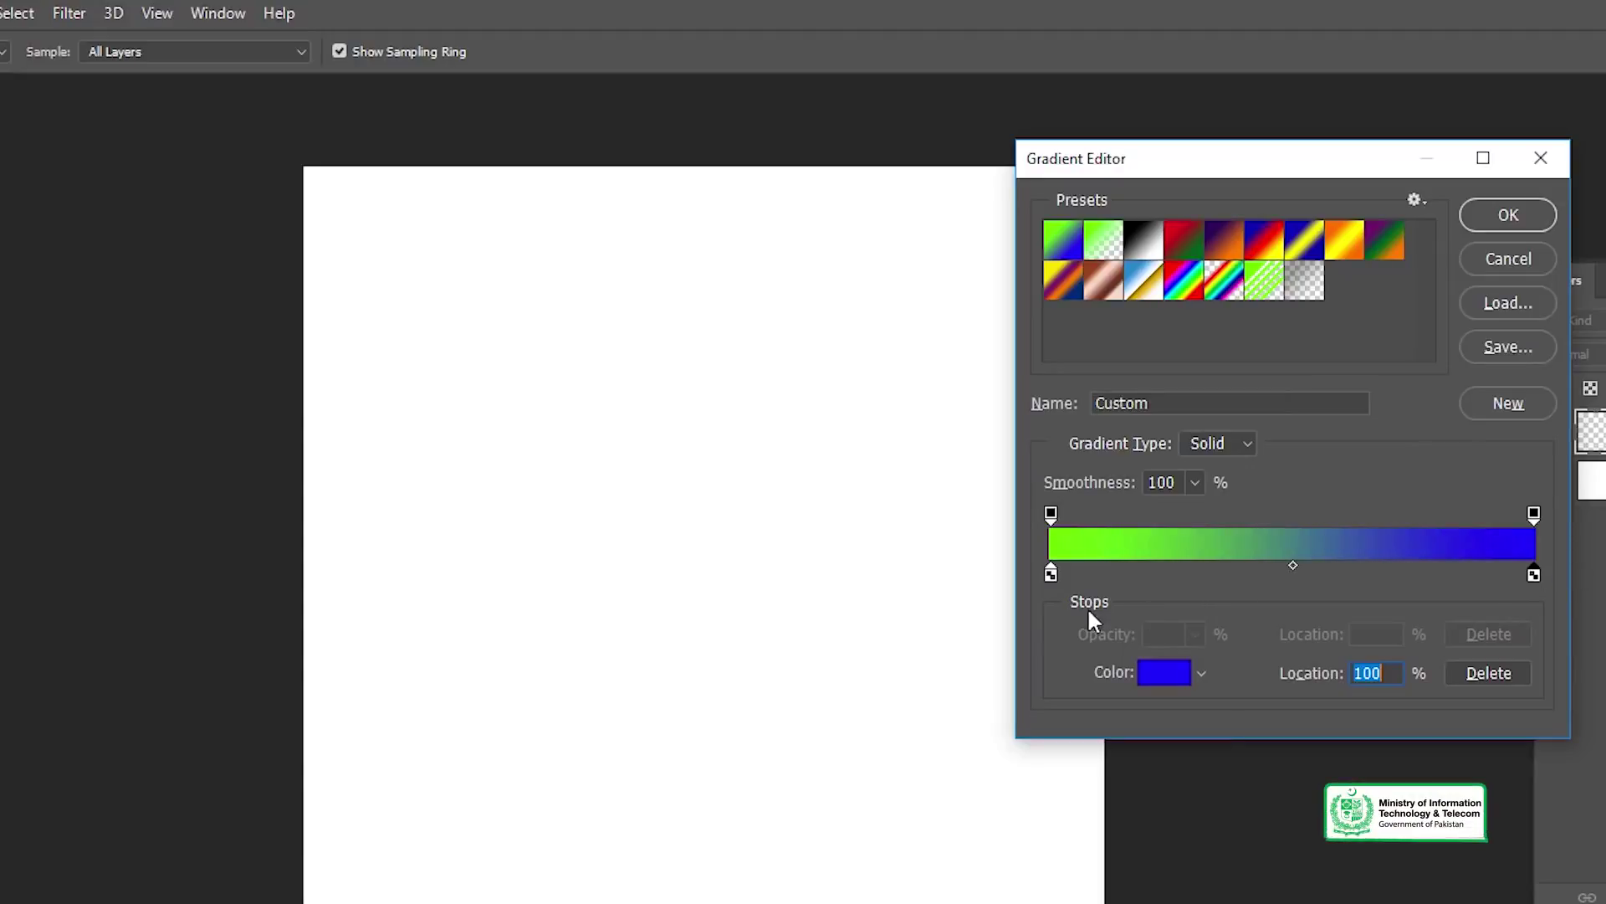
pyautogui.moveTo(1052, 574); pyautogui.dragTo(1354, 572)
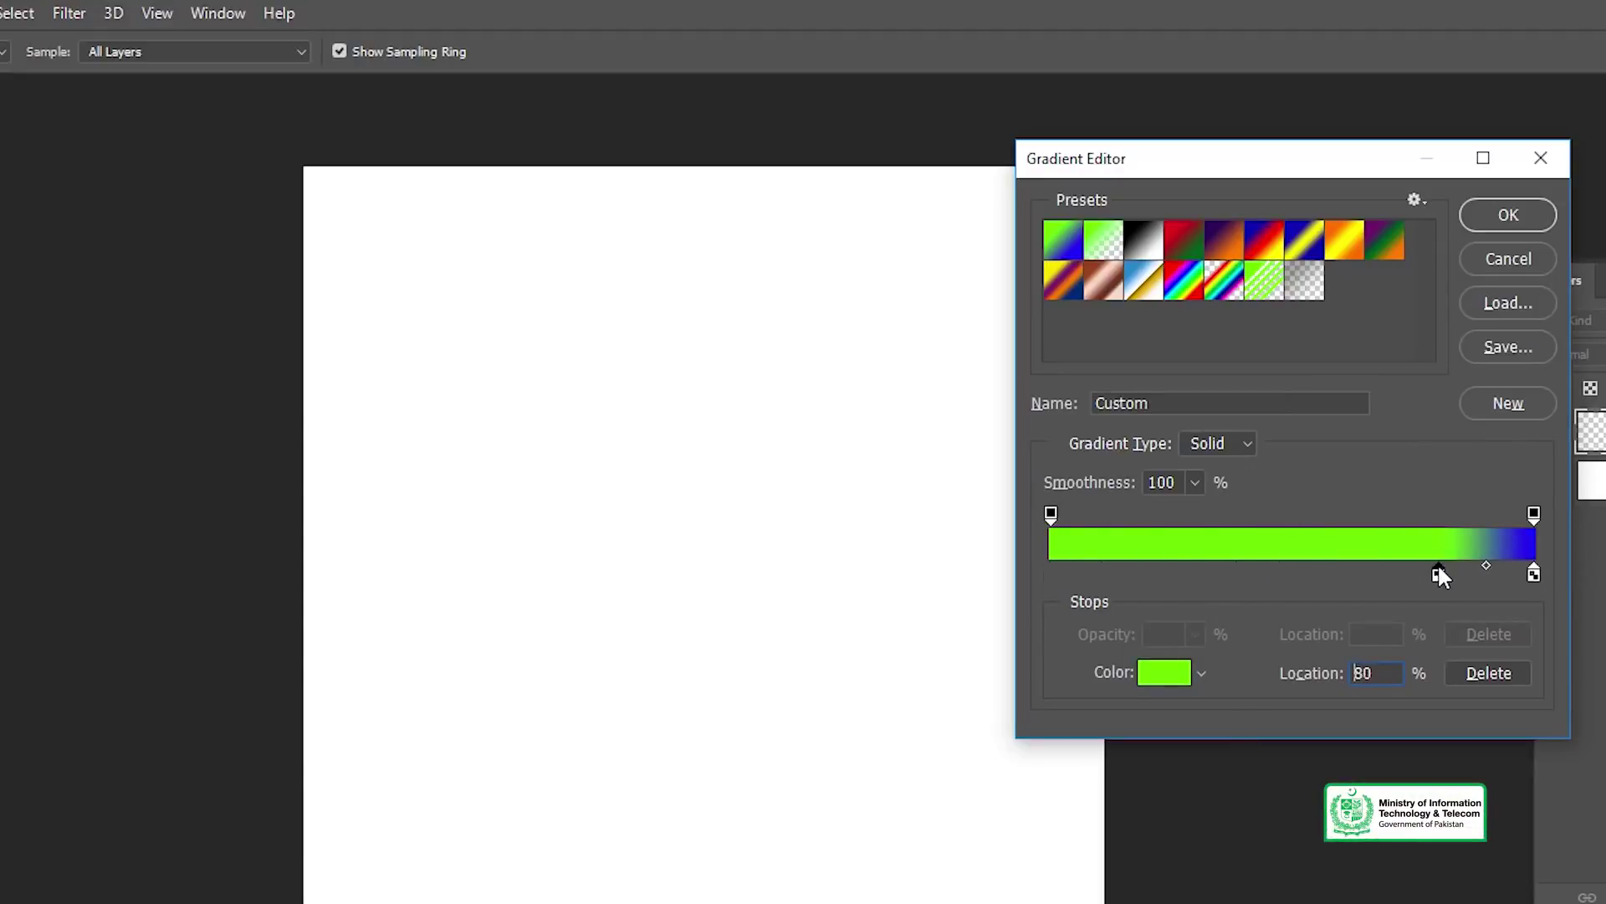
# - Delete the green stop, add a new green stop at the left end, and select the midpoint
pyautogui.moveTo(1439, 575); pyautogui.dragTo(1061, 604)
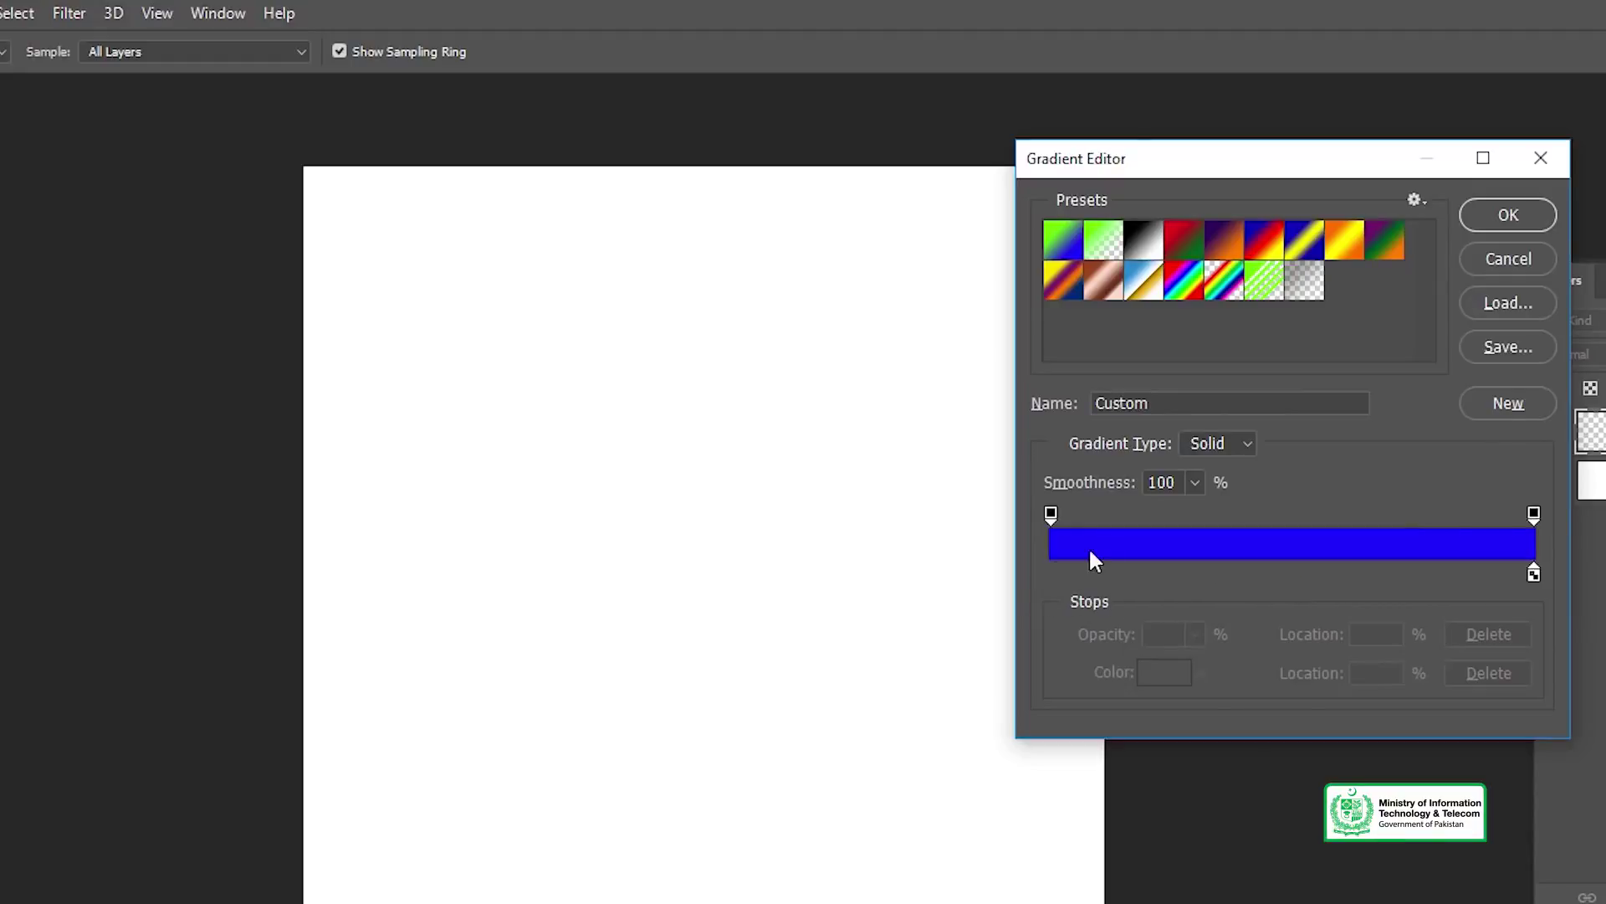
pyautogui.click(1051, 572)
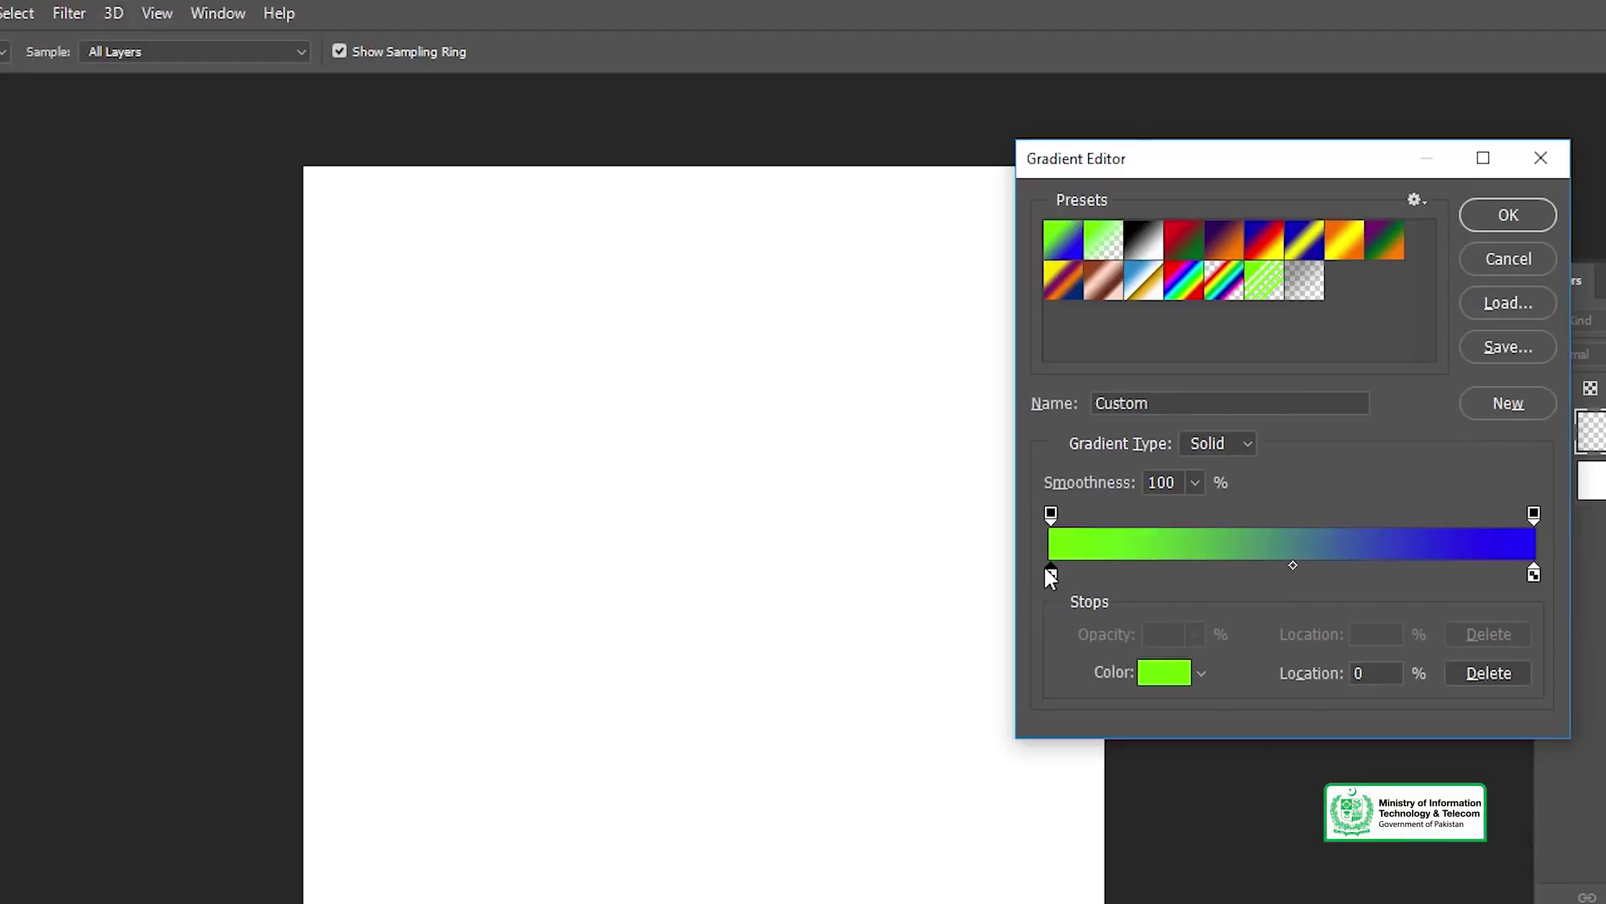
pyautogui.click(1292, 564)
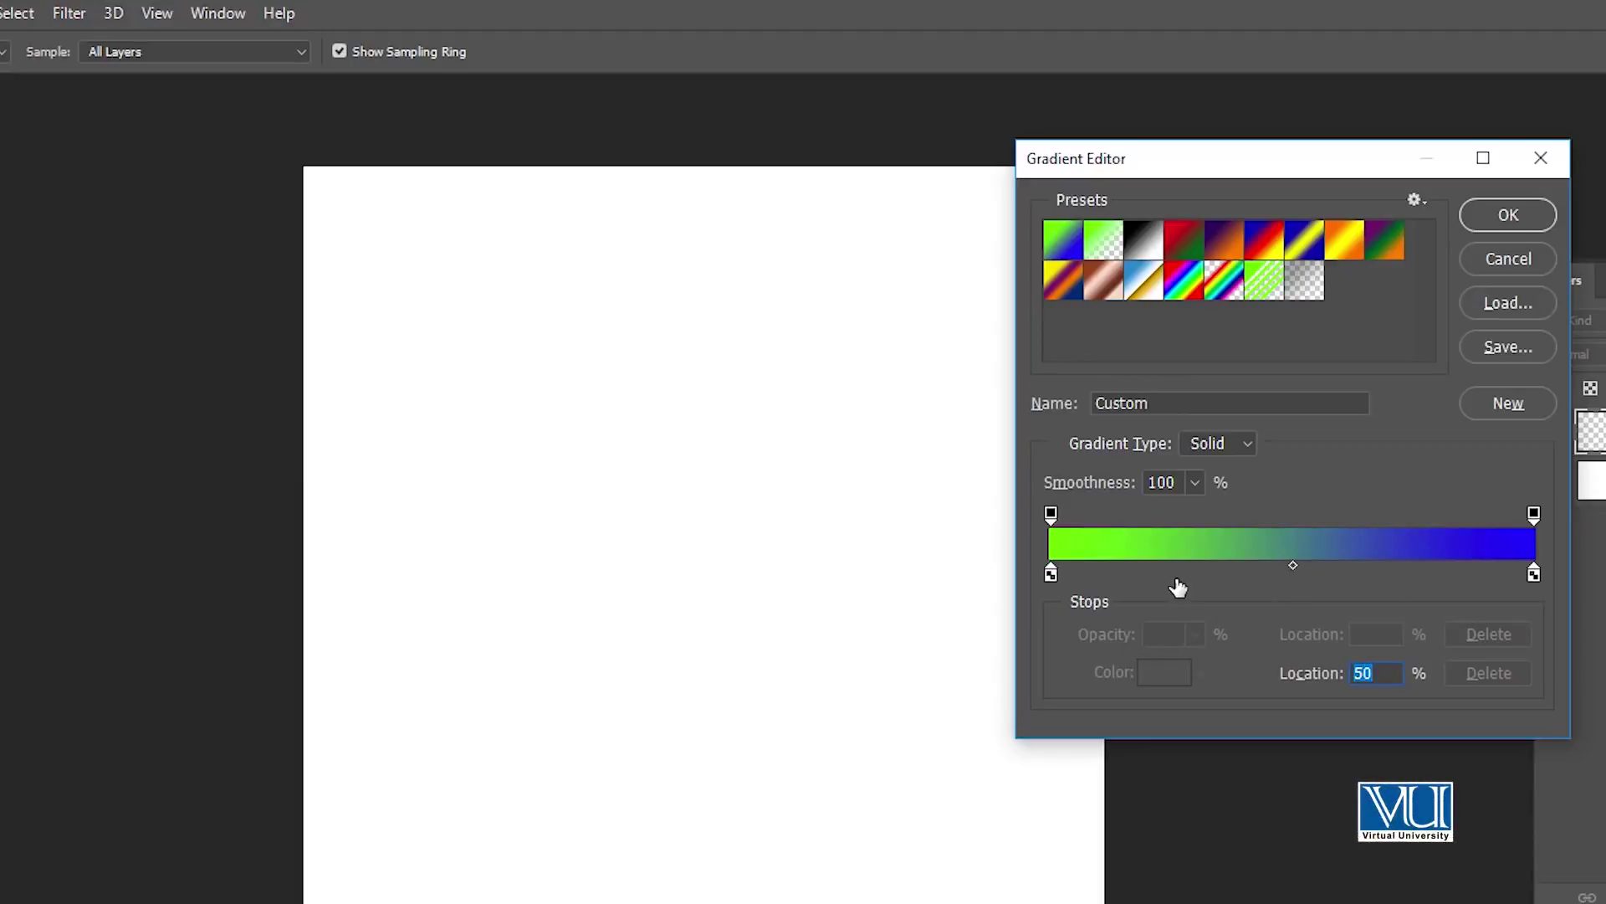
pyautogui.press('alt')
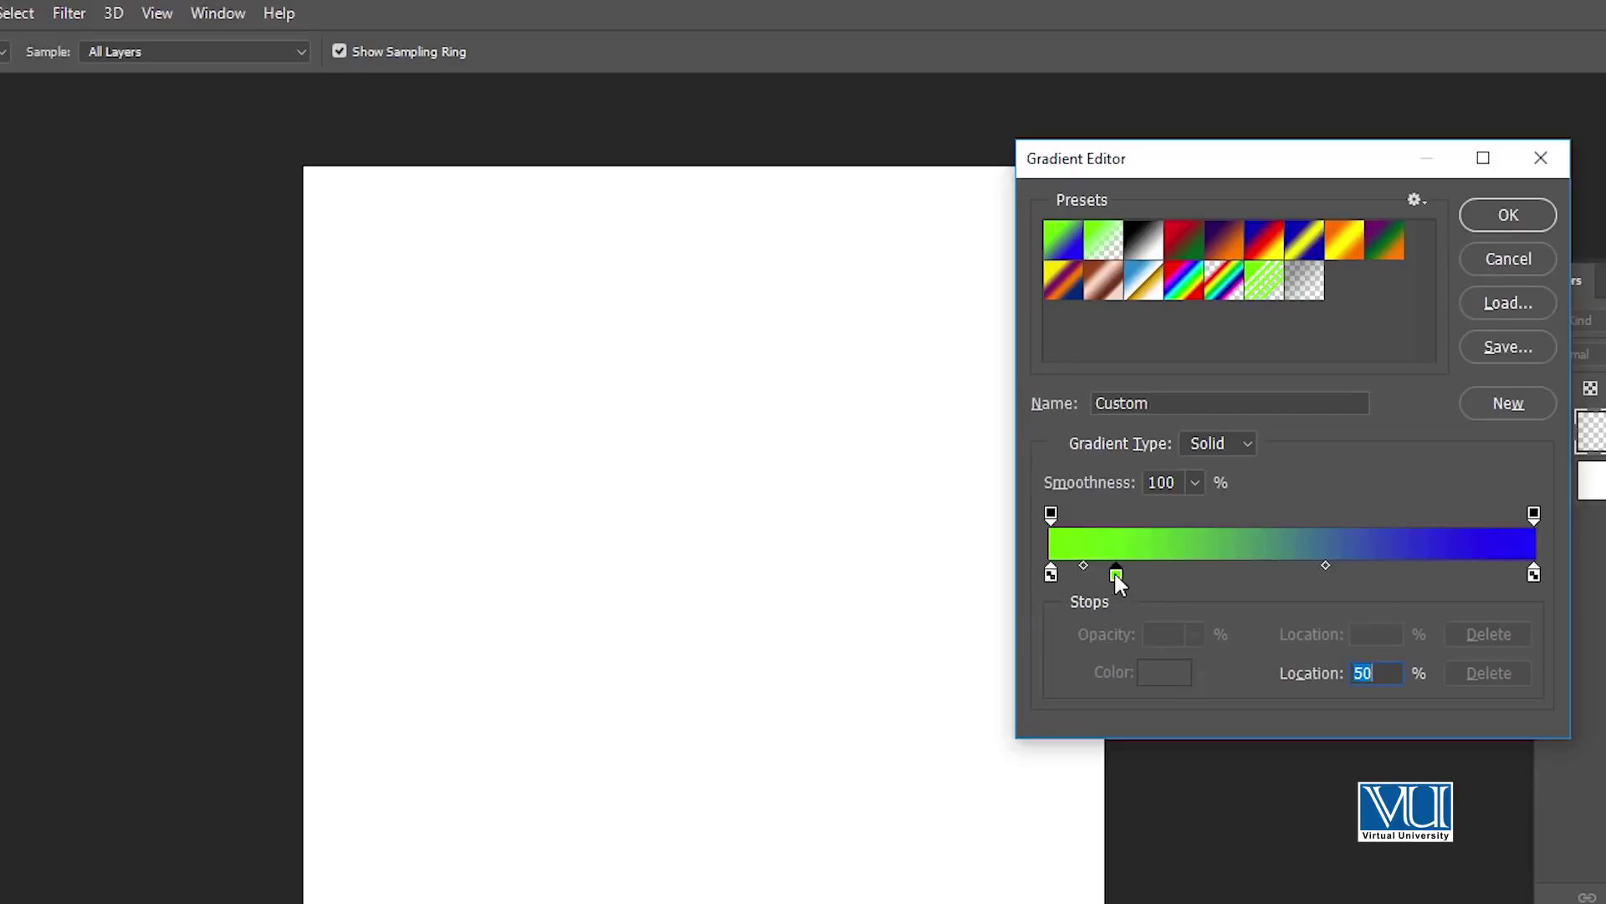
# - Color the 13% gradient stop red and the 29% stop bright yellow
pyautogui.doubleClick(1116, 574)
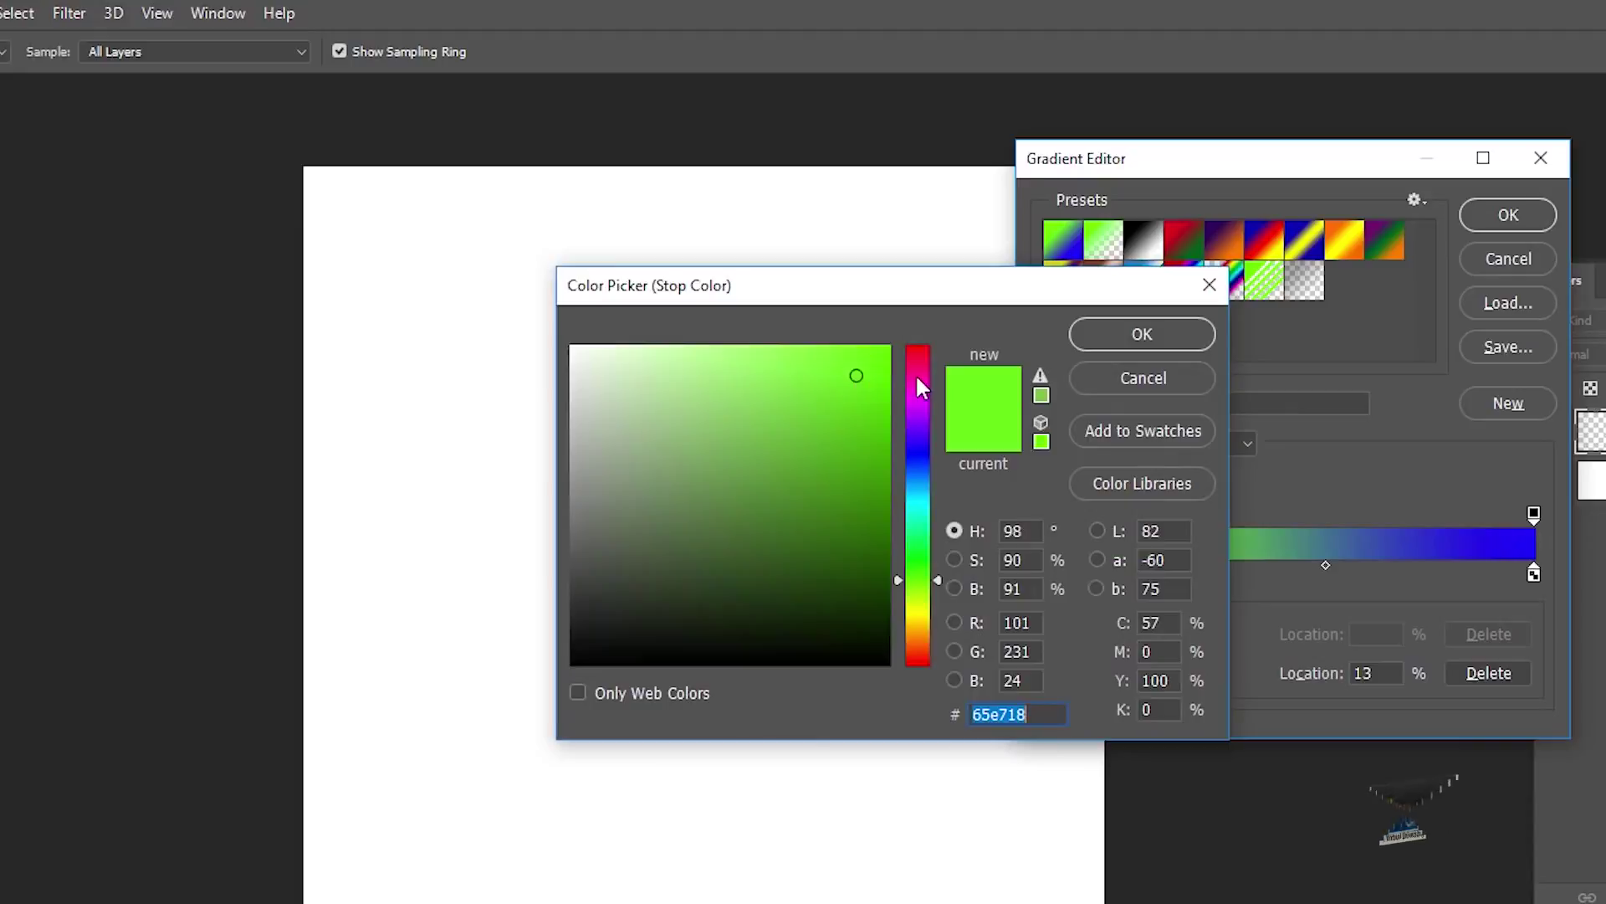
pyautogui.moveTo(917, 386); pyautogui.dragTo(918, 349)
pyautogui.click(861, 352)
pyautogui.click(1104, 330)
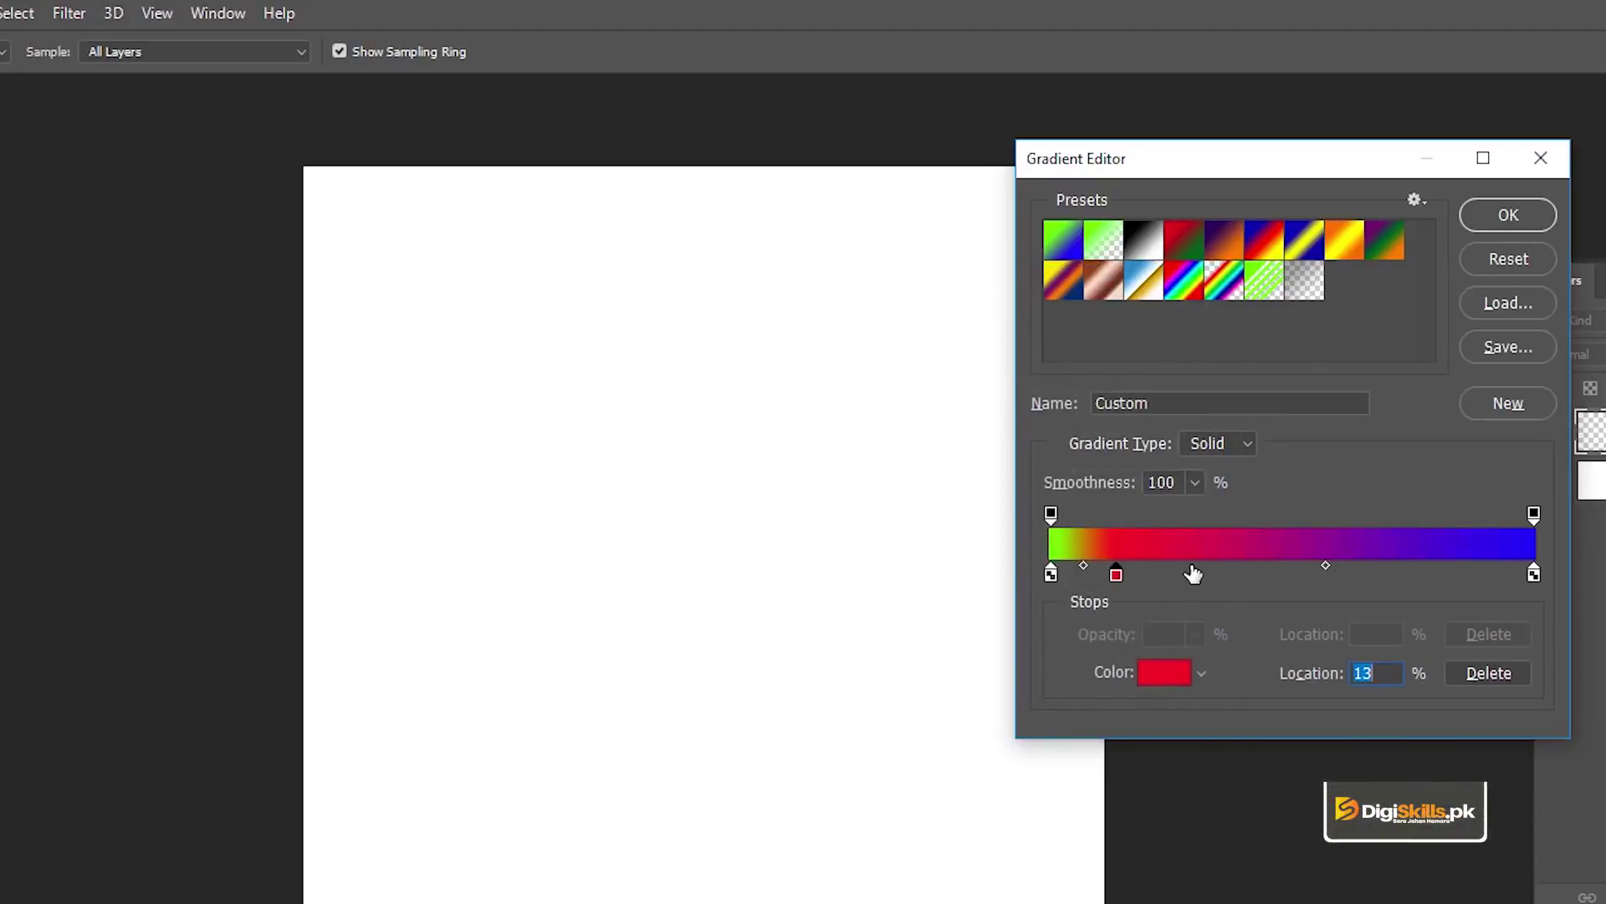
pyautogui.doubleClick(1190, 574)
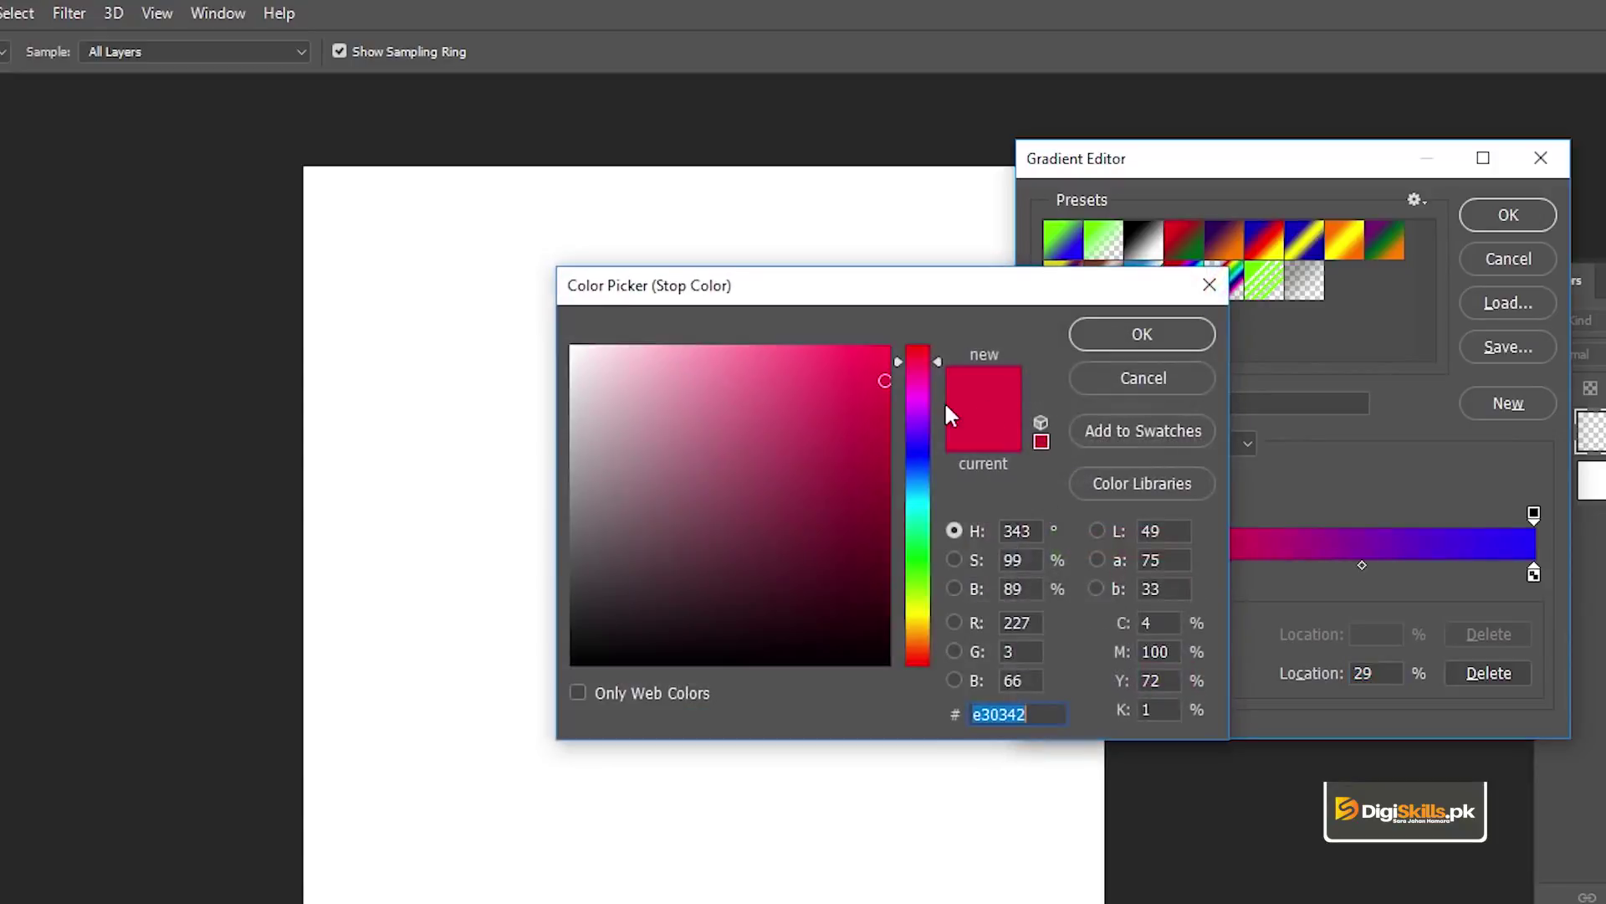
pyautogui.moveTo(928, 640); pyautogui.dragTo(921, 610)
pyautogui.moveTo(870, 460); pyautogui.dragTo(919, 323)
pyautogui.click(1158, 348)
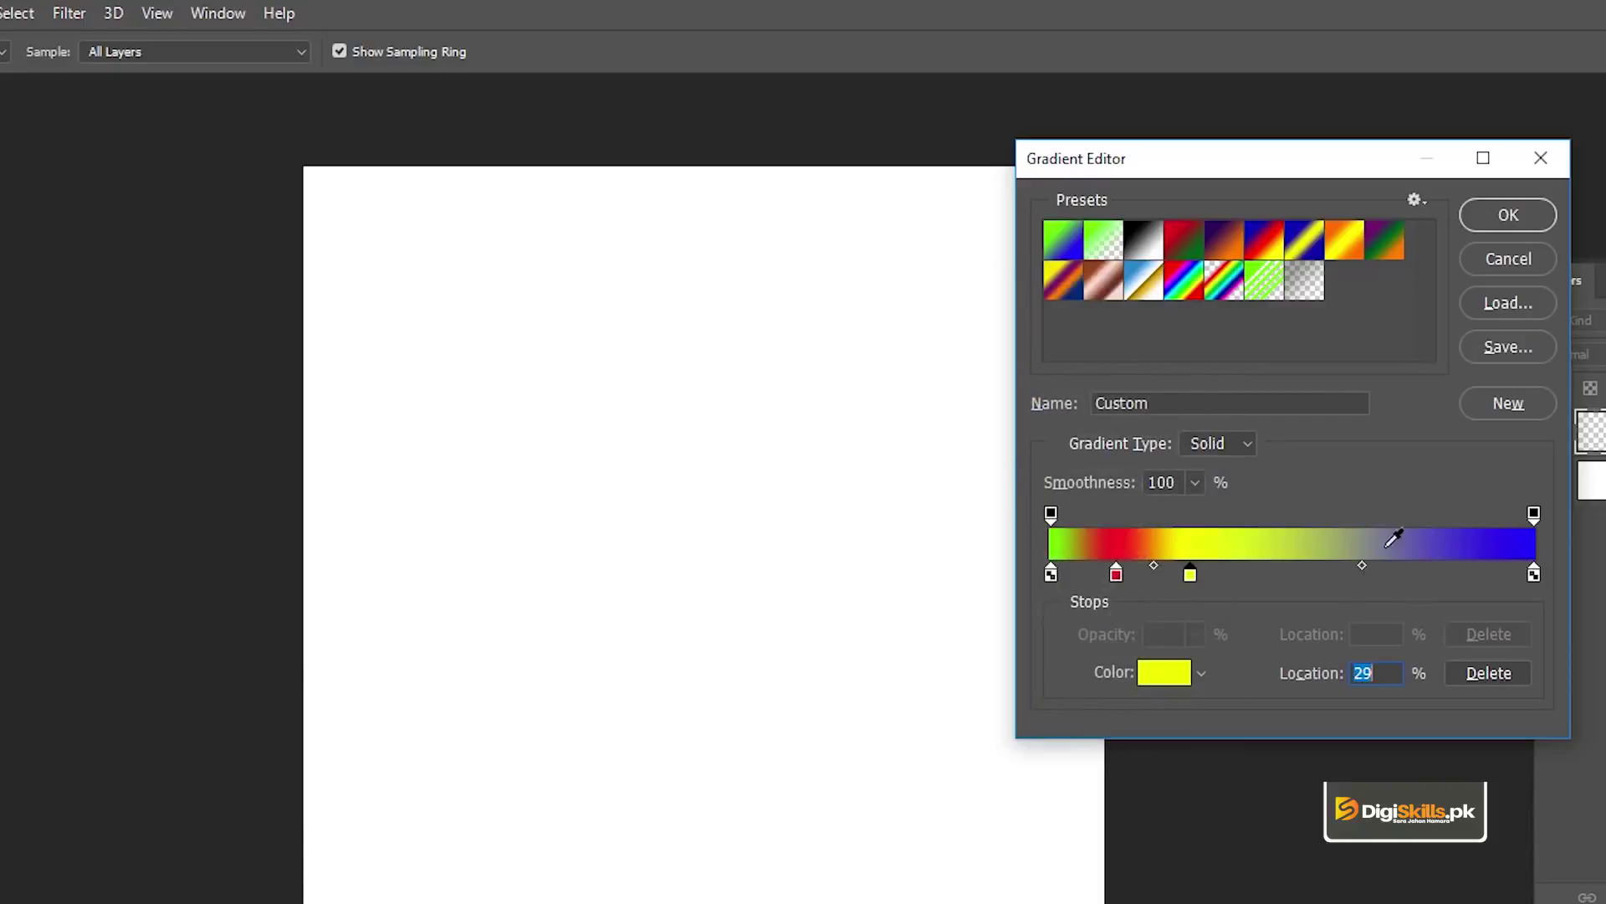
# - Add a magenta stop at 55% and save the gradient as a new preset
pyautogui.click(1317, 575)
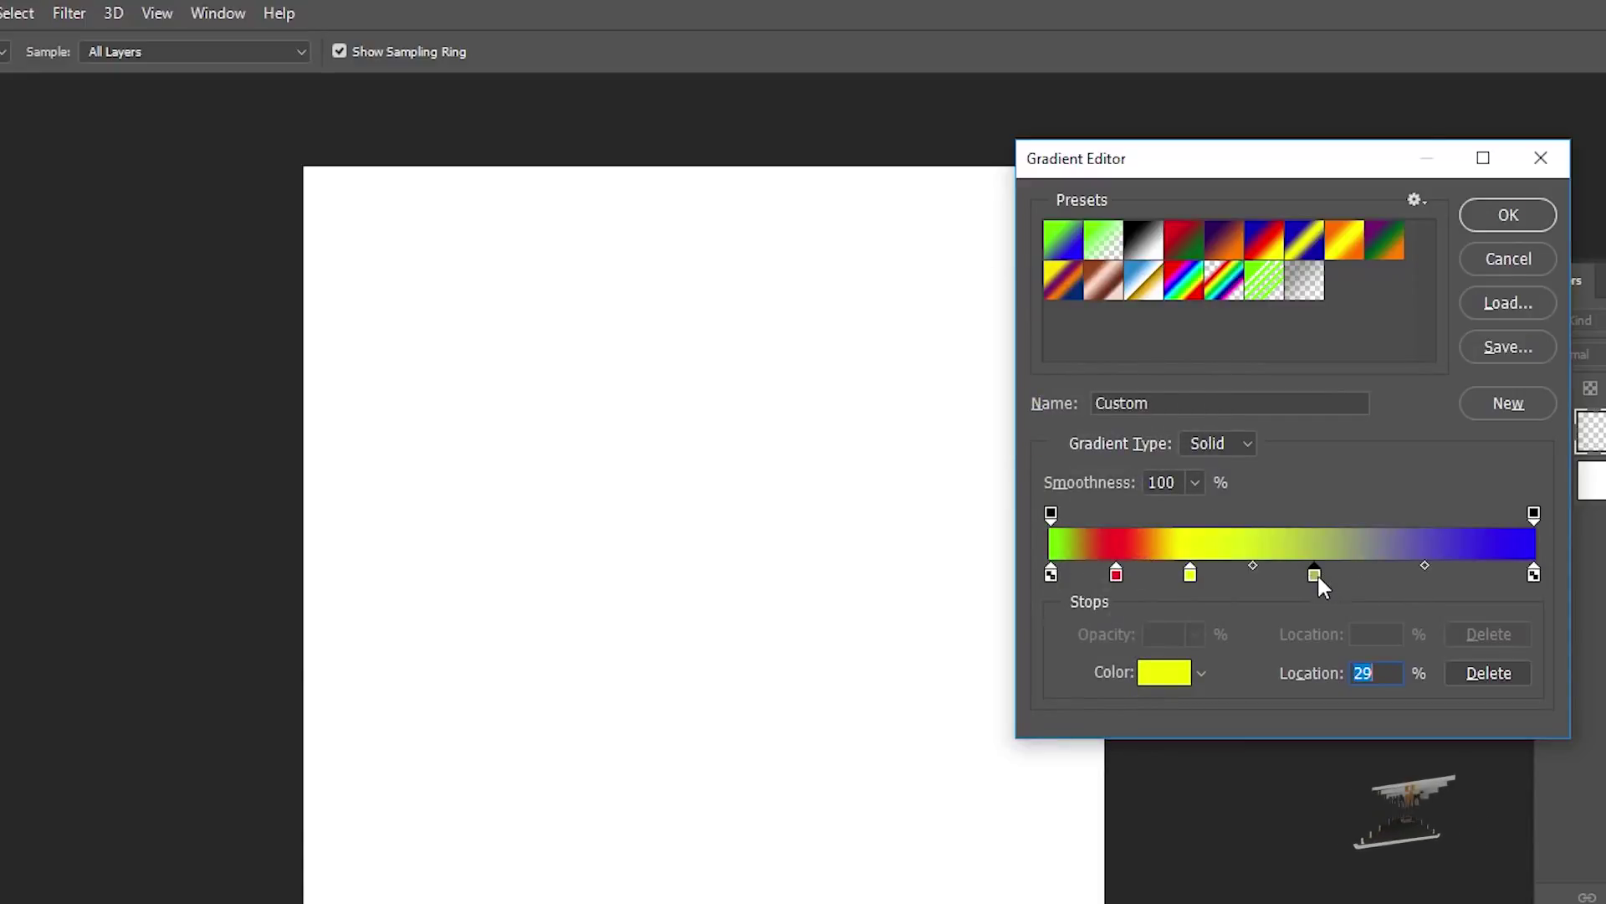
pyautogui.doubleClick(1317, 574)
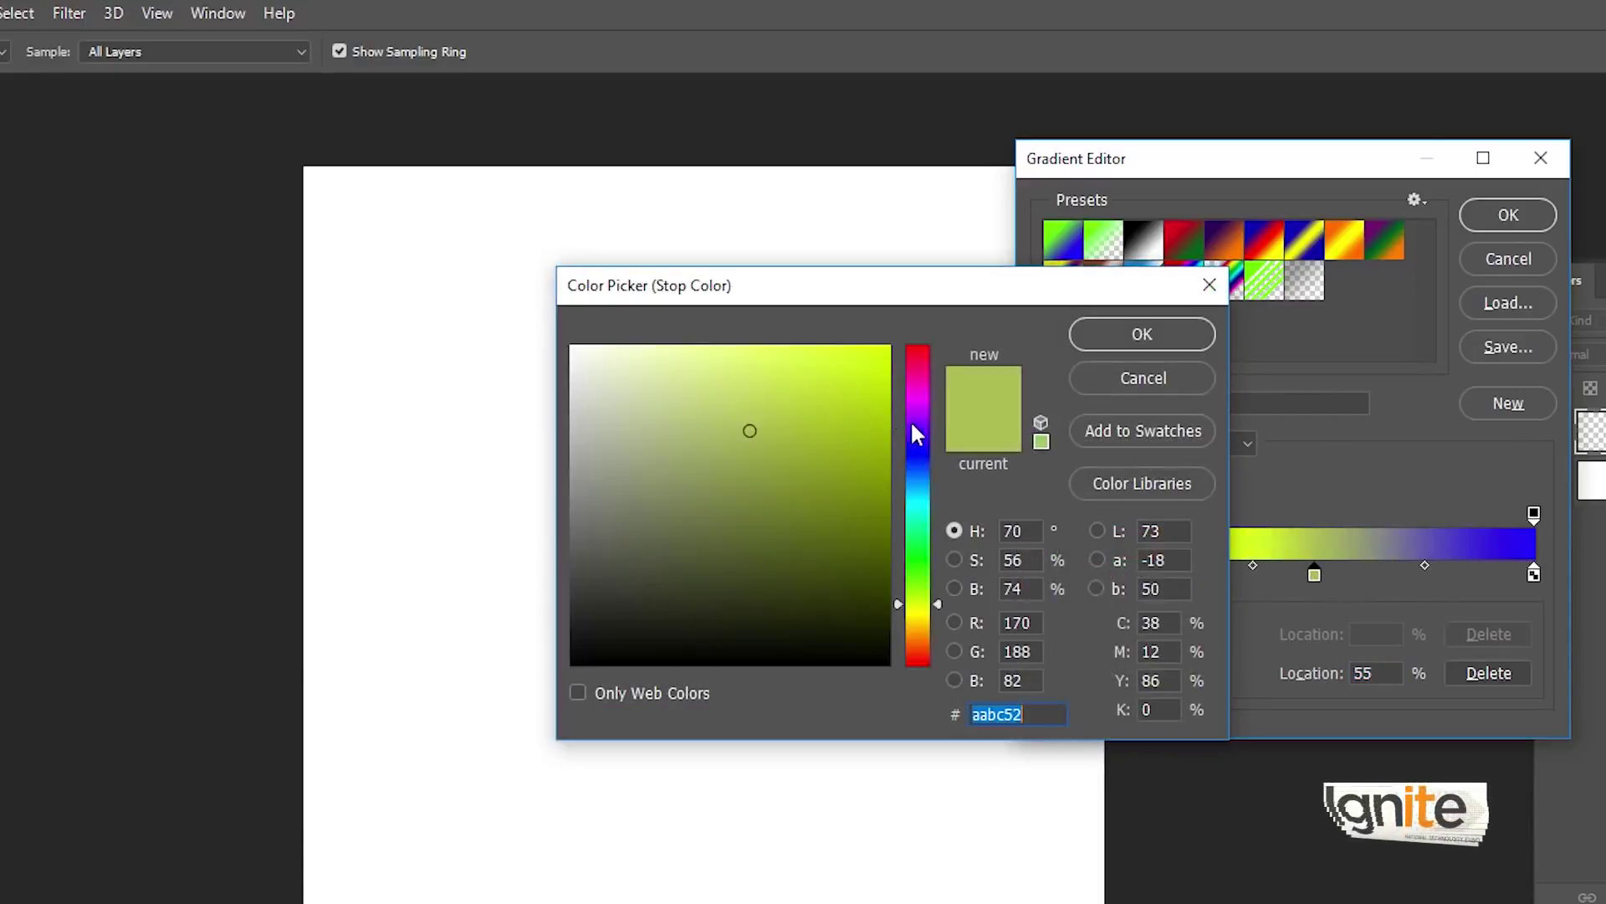
pyautogui.moveTo(910, 420); pyautogui.dragTo(919, 400)
pyautogui.click(885, 369)
pyautogui.click(1136, 335)
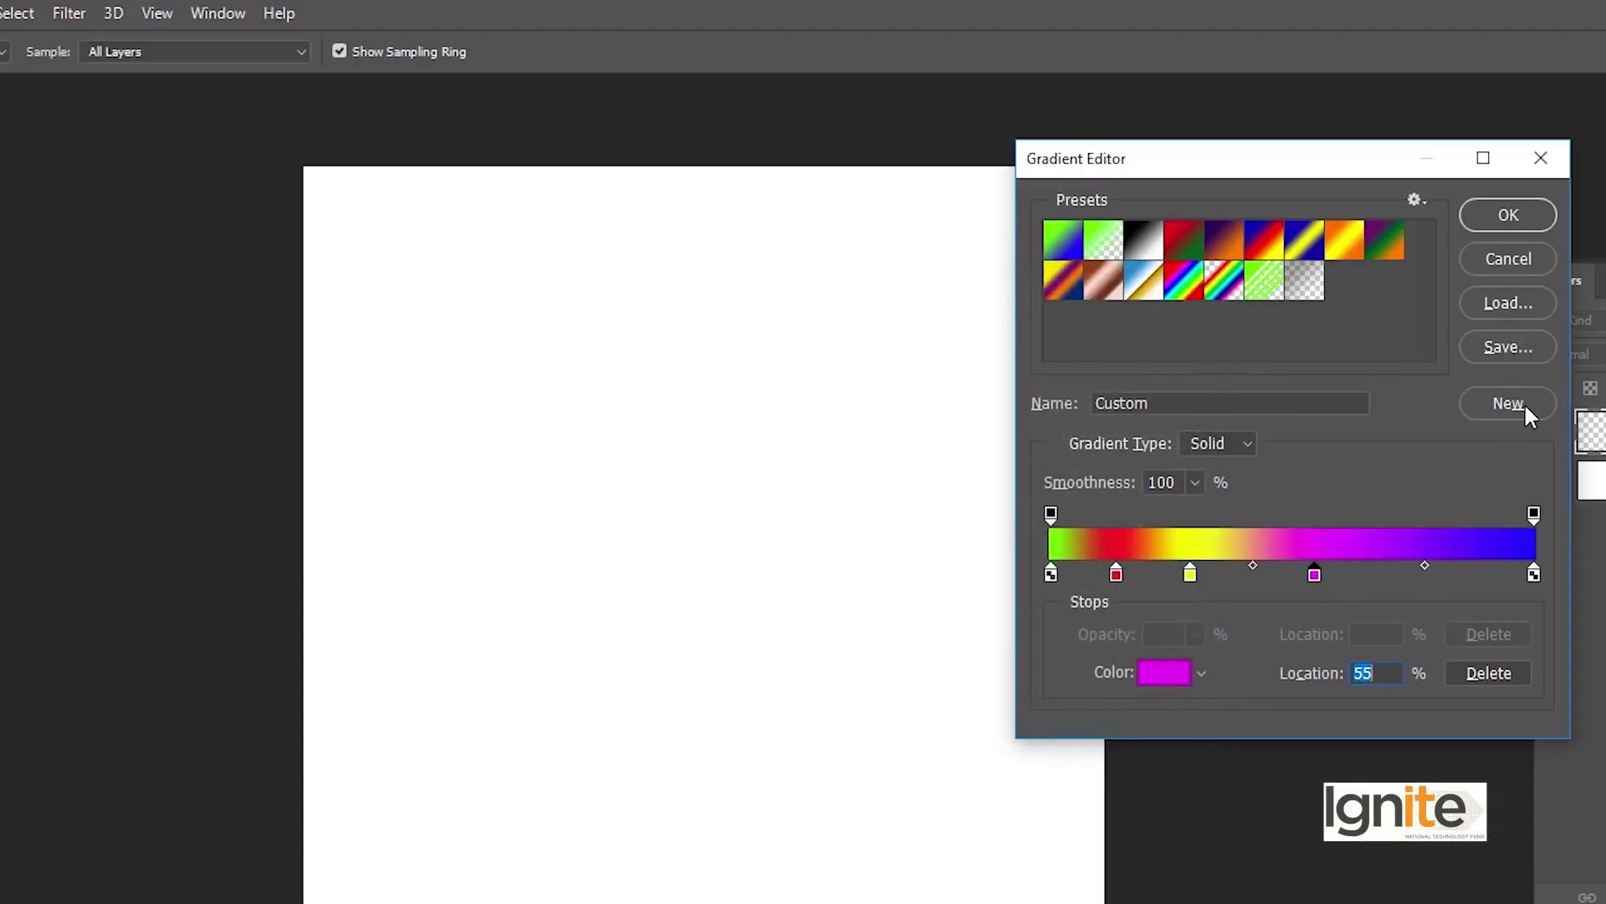
pyautogui.click(1521, 403)
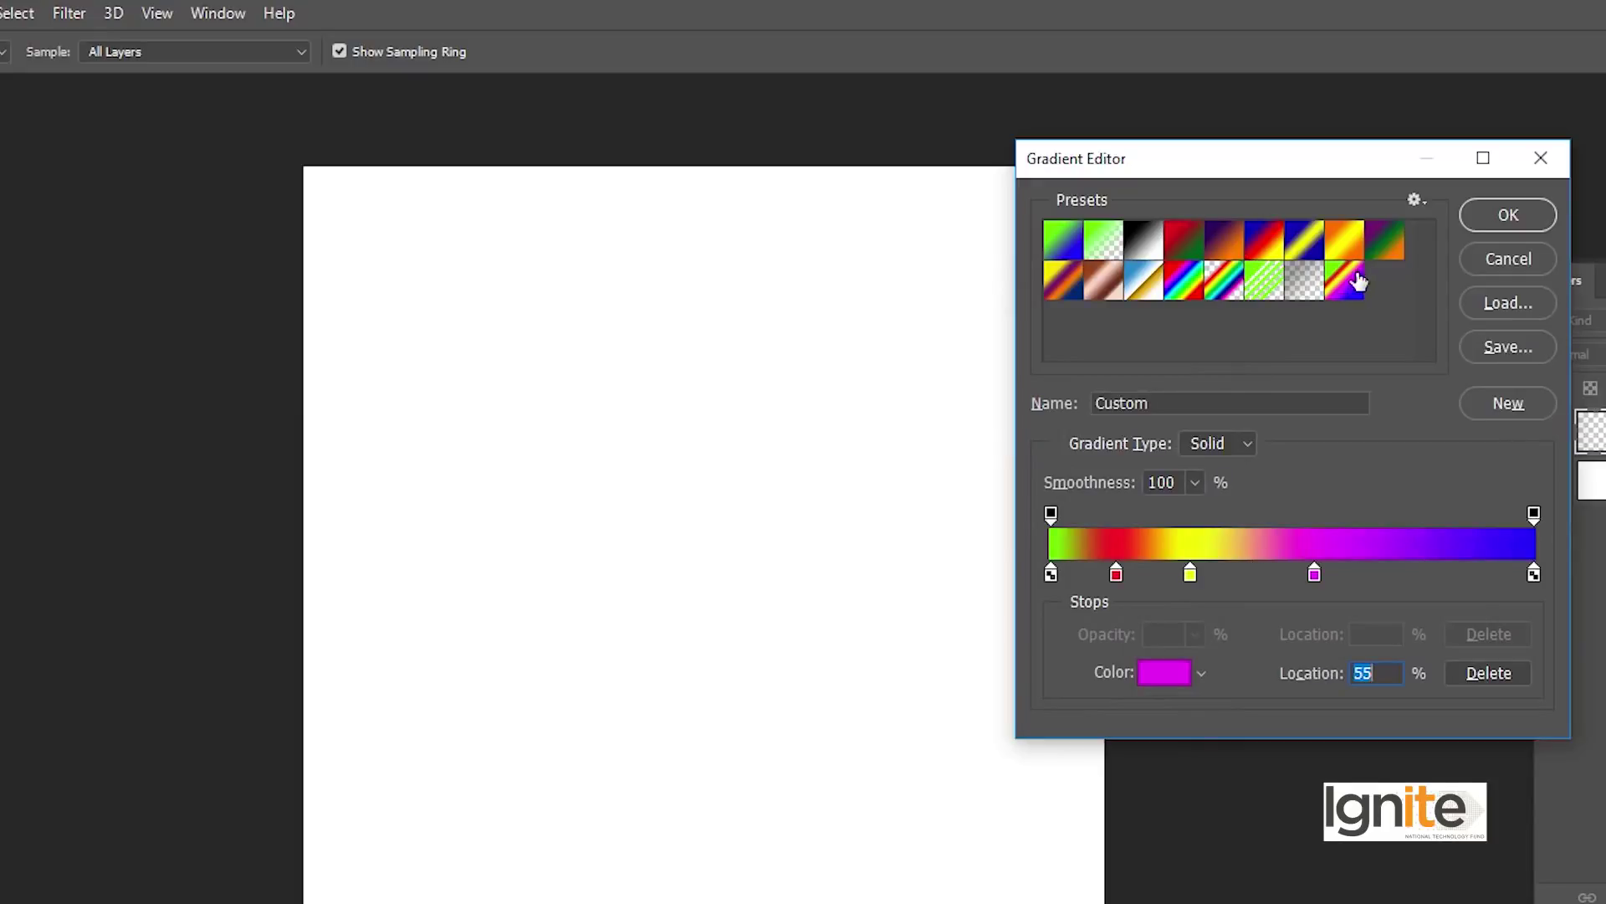
# - Accept the custom gradient, then test radial and linear fills on the canvas, undoing each
pyautogui.click(1488, 219)
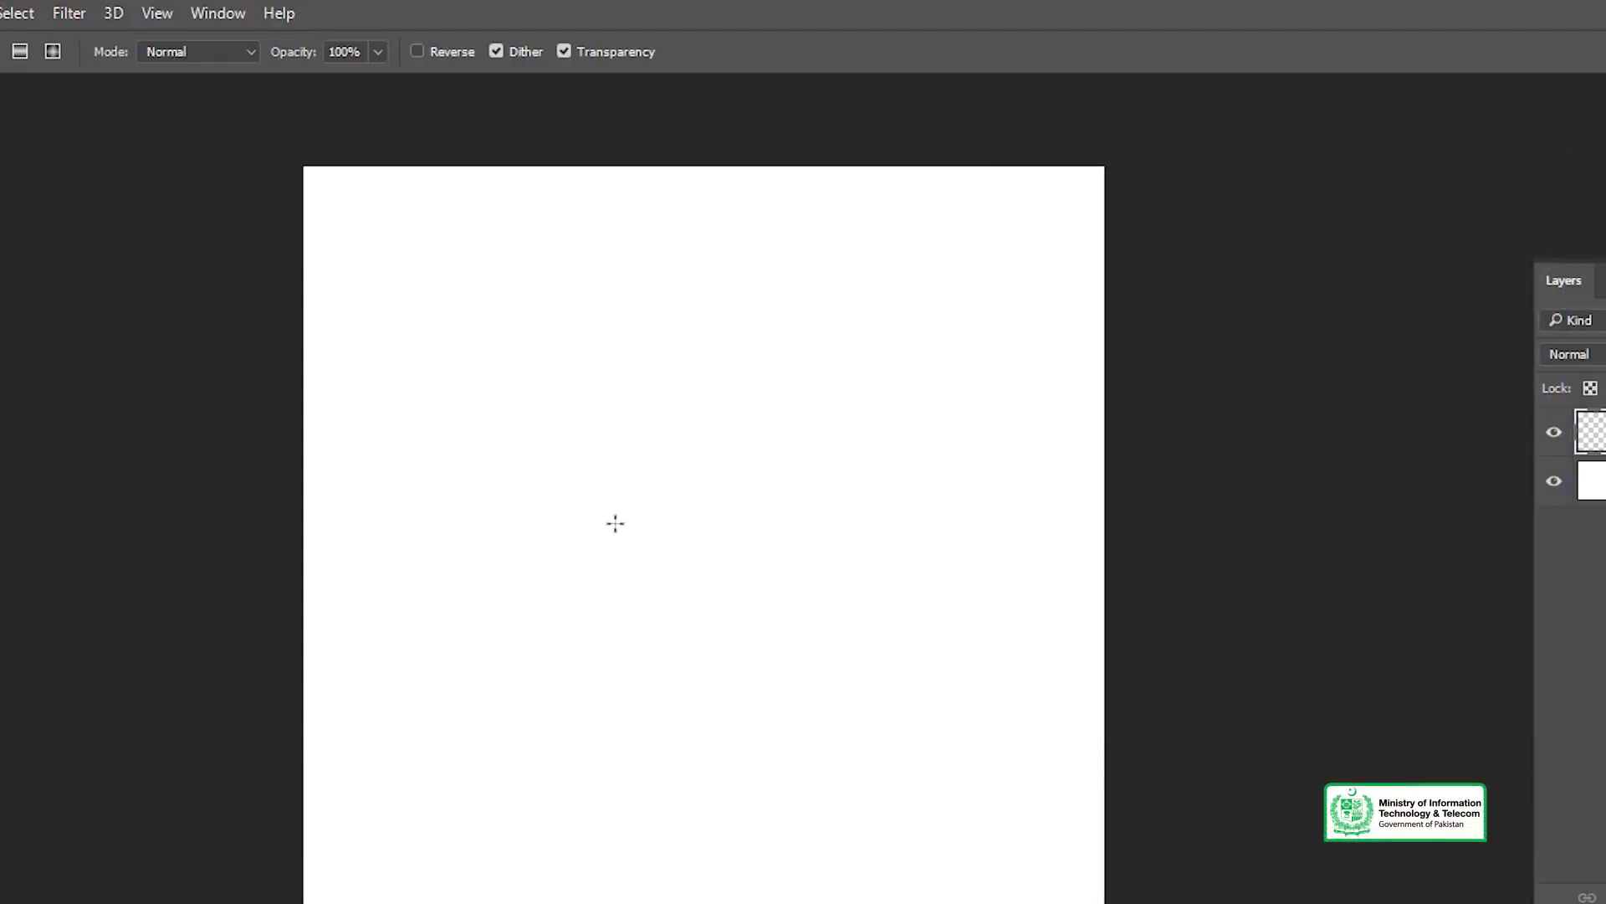
pyautogui.moveTo(1196, 566); pyautogui.dragTo(1330, 558)
pyautogui.hotkey('ctrl', 'z')
pyautogui.moveTo(783, 674); pyautogui.dragTo(1497, 687)
pyautogui.hotkey('ctrl', 'z')
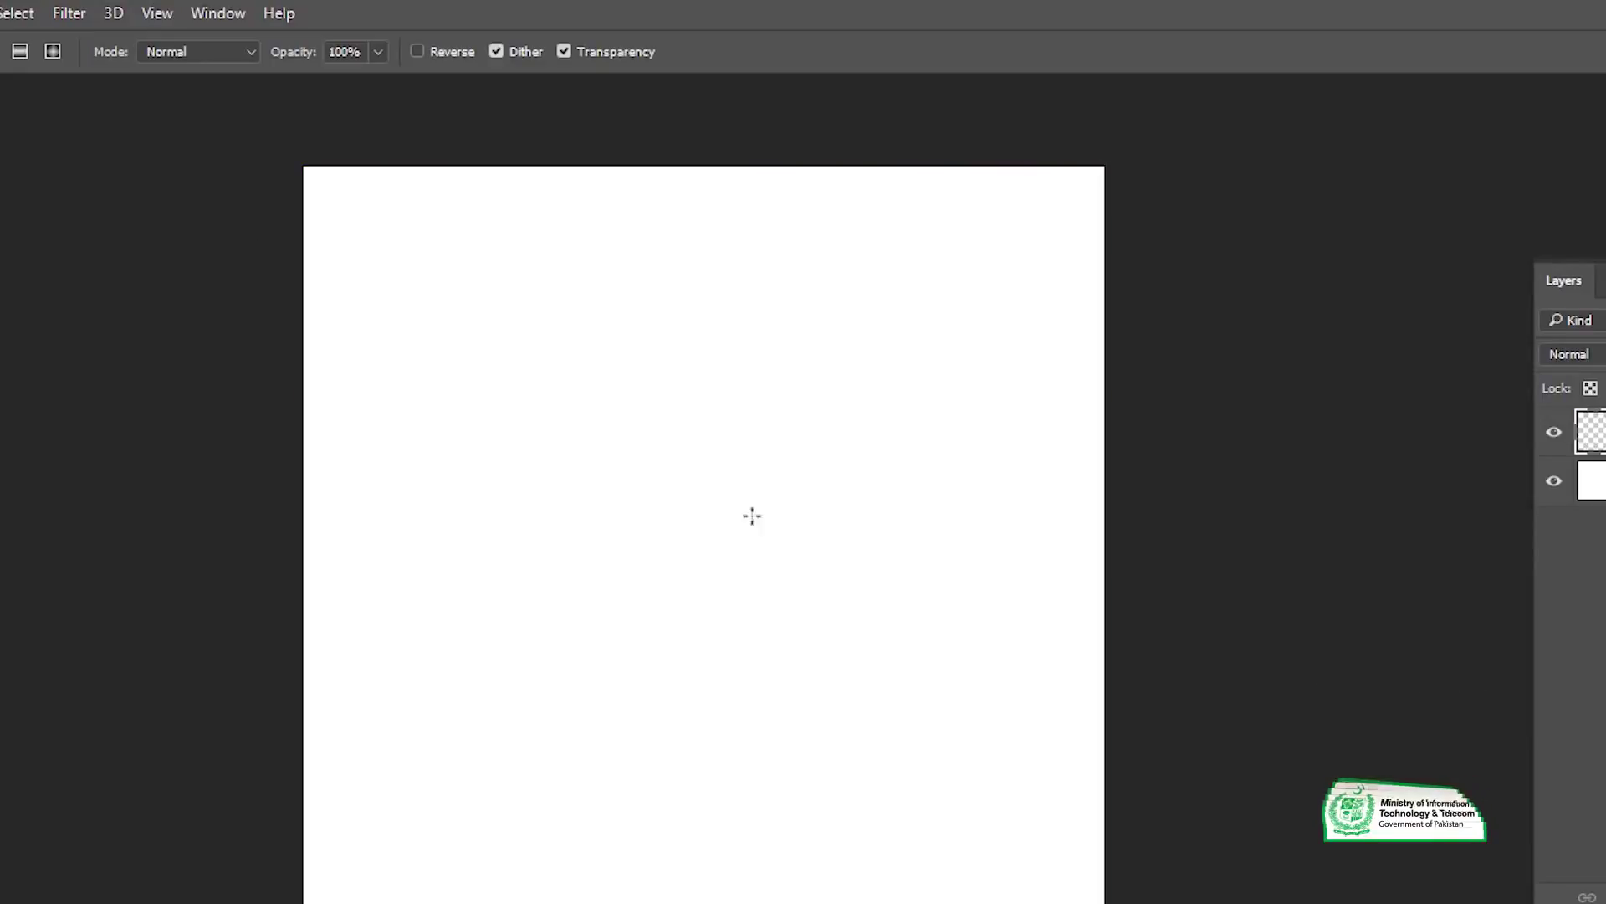